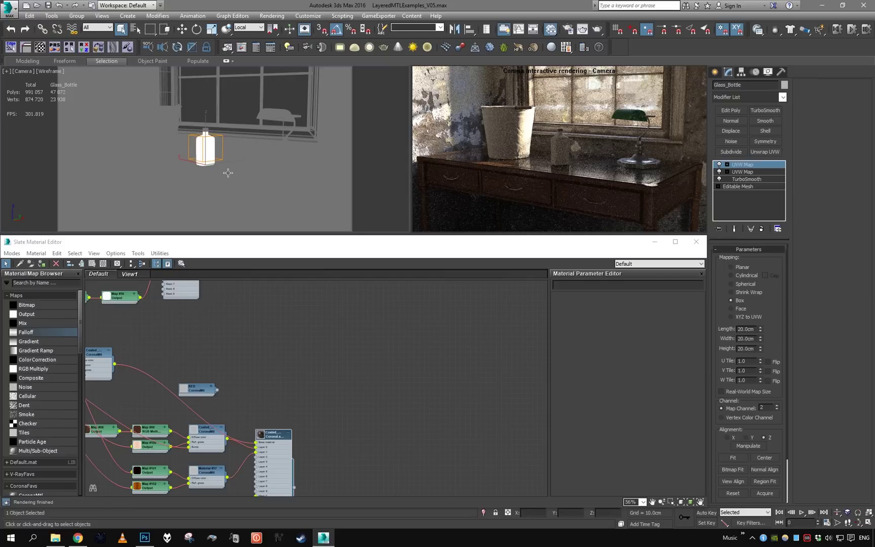
Step: Switch the camera viewport to a perspective view and isolate and frame the selected glass bottle
key("p")
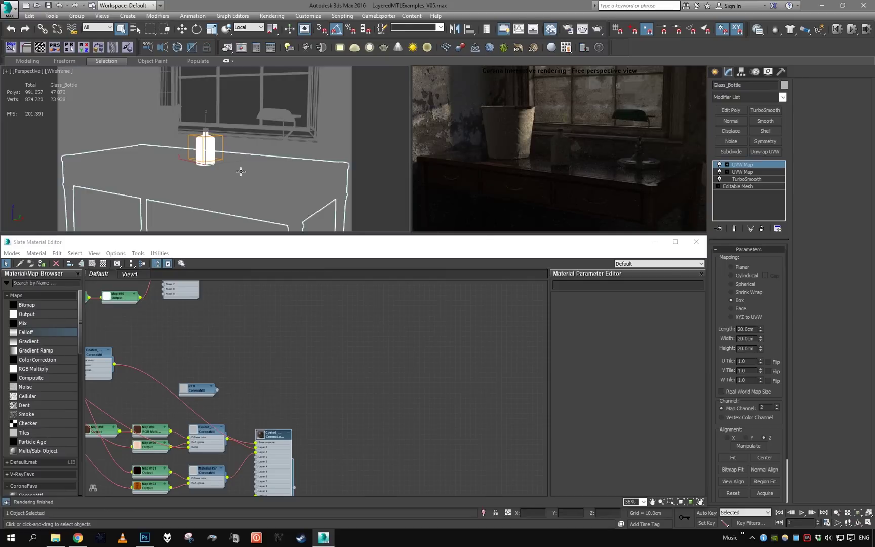
key("z")
scroll(342, 352, "down", 4)
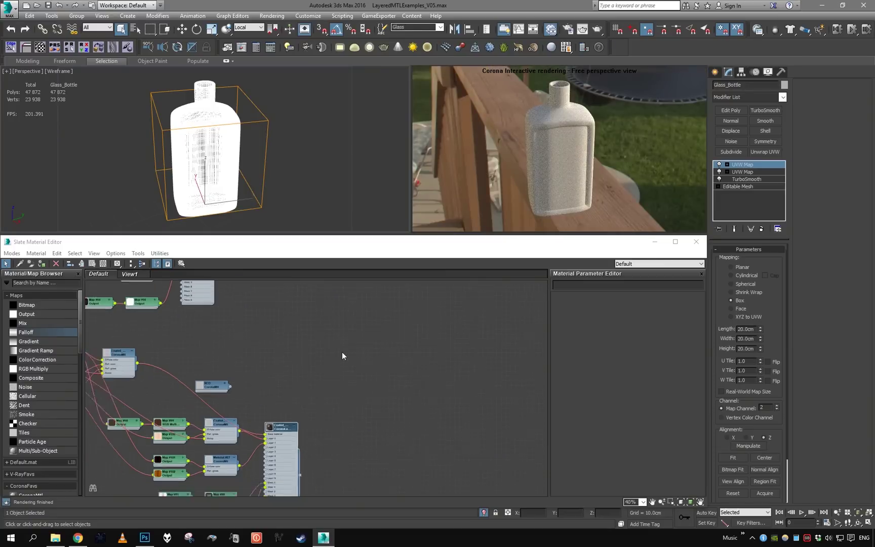
Step: Add a CoronaLayeredMtl node to an empty area of the material graph
middle_click_drag(260, 378, 240, 416)
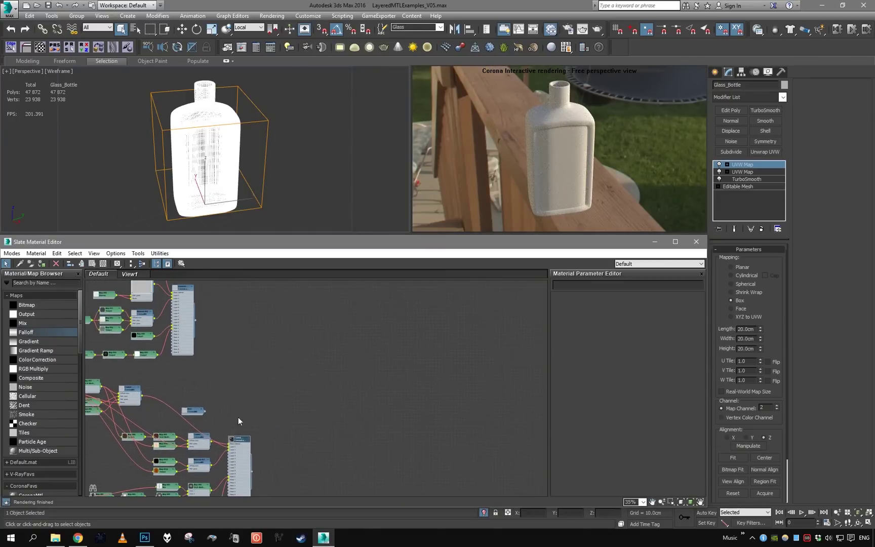
scroll(42, 386, "down", 2)
scroll(42, 387, "down", 2)
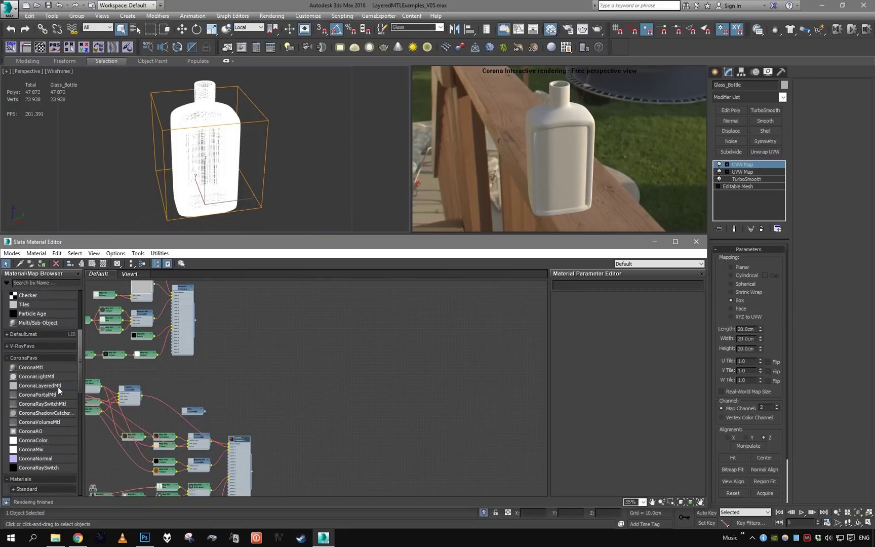
left_click_drag(42, 386, 373, 356)
scroll(374, 356, "up", 1)
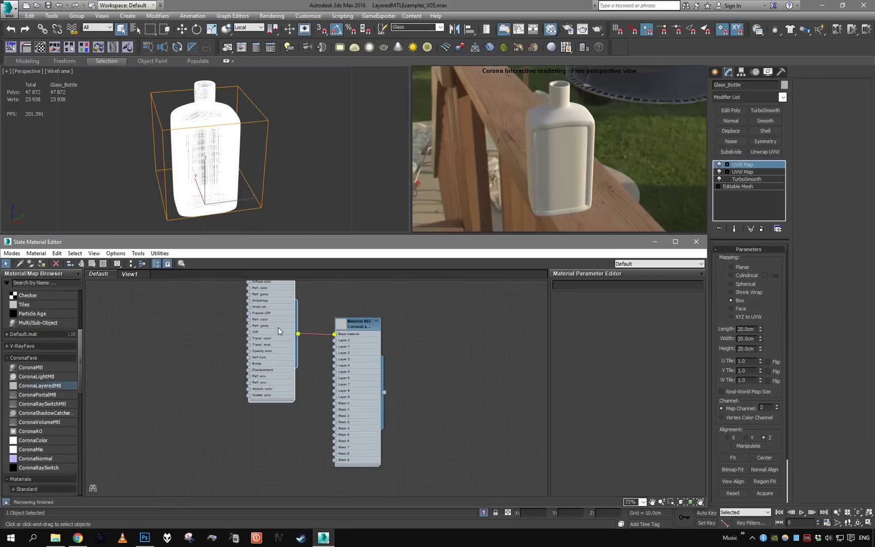
middle_click_drag(332, 354, 393, 415)
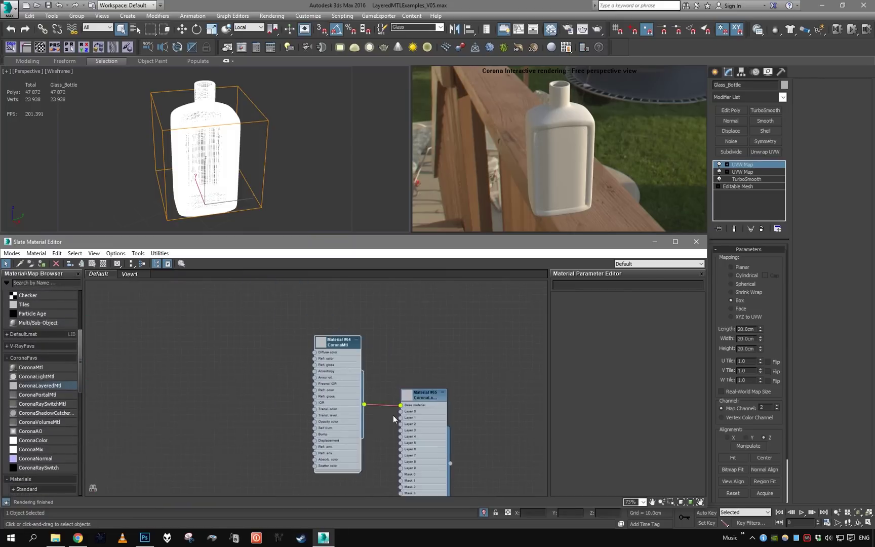
scroll(428, 380, "up", 1)
Step: Rename the new layered material Bottle and its connected base CoronaMtl Bottle_Glass
double_click(429, 381)
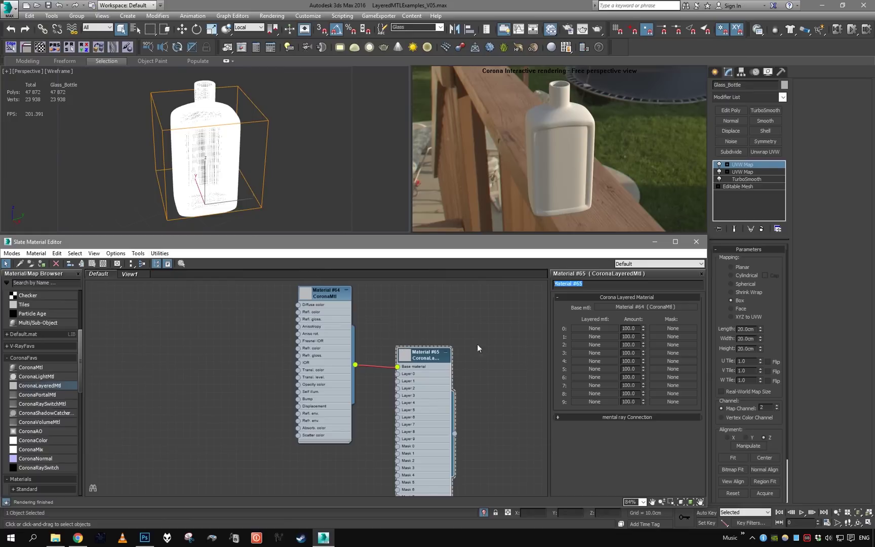
type("Bottle")
key("Return")
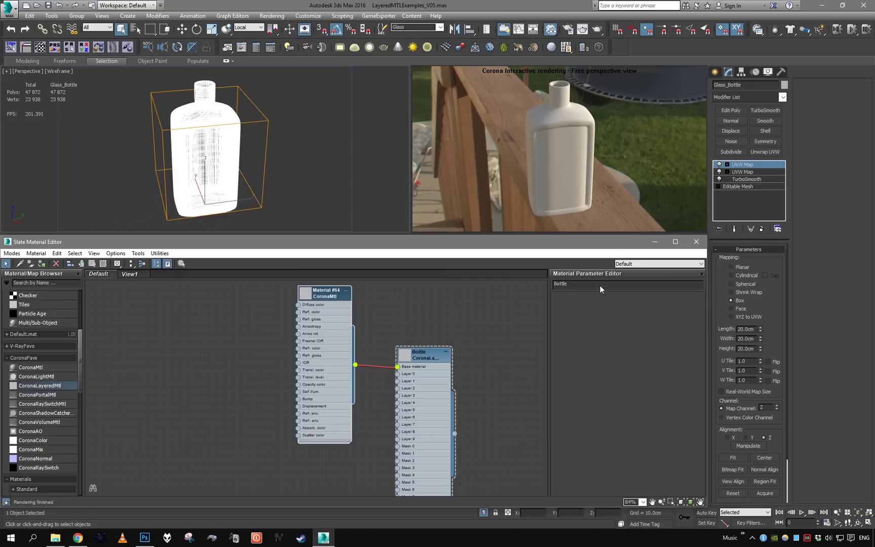
left_click_drag(587, 284, 288, 232)
type("Bo")
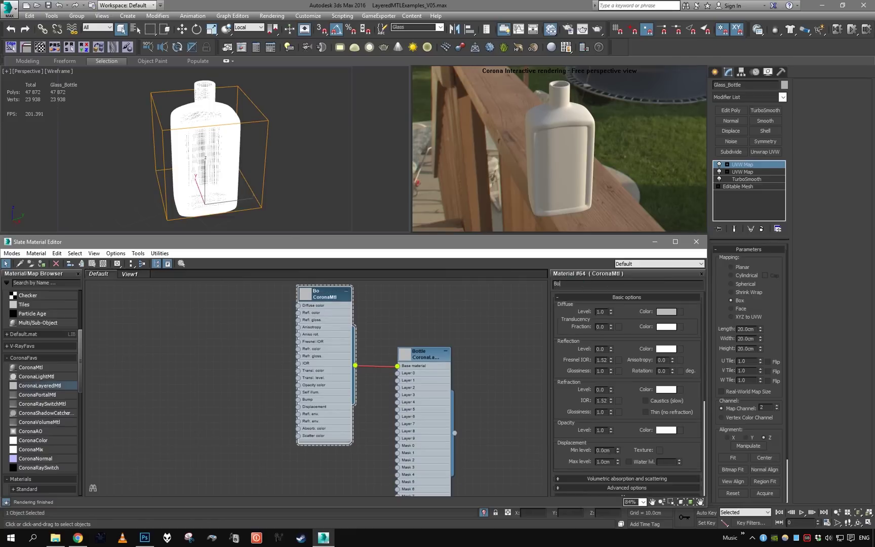
type("ttle_Glass")
key("Return")
Step: Set Bottle_Glass's diffuse level to 0, its reflection level to 1 and its refraction level to 1
middle_click_drag(297, 228, 316, 170, "alt")
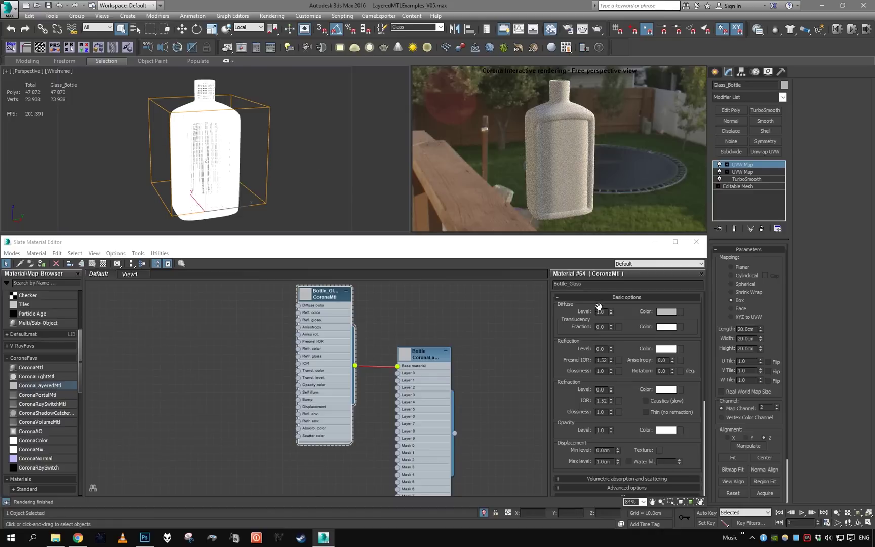
right_click(612, 313)
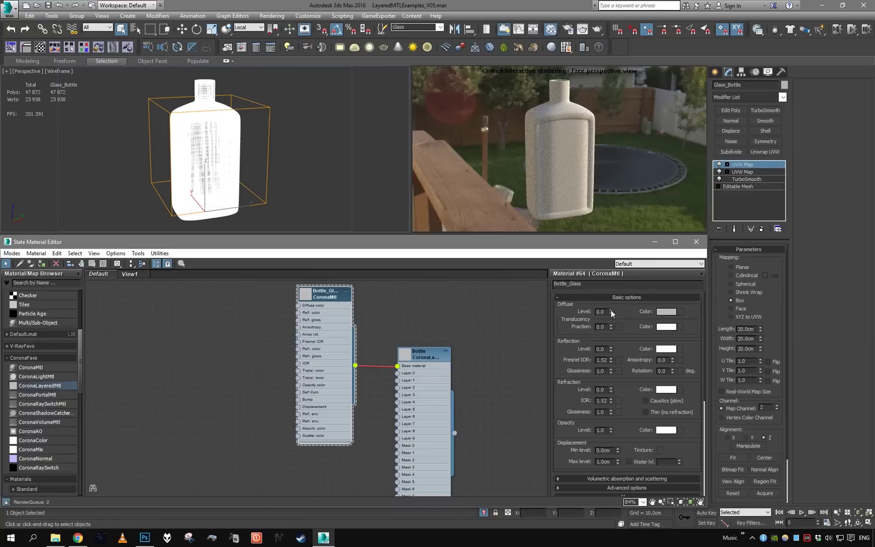
double_click(607, 349)
type("1")
key("Return")
double_click(601, 389)
type("1")
key("Return")
middle_click_drag(289, 180, 284, 154, "alt")
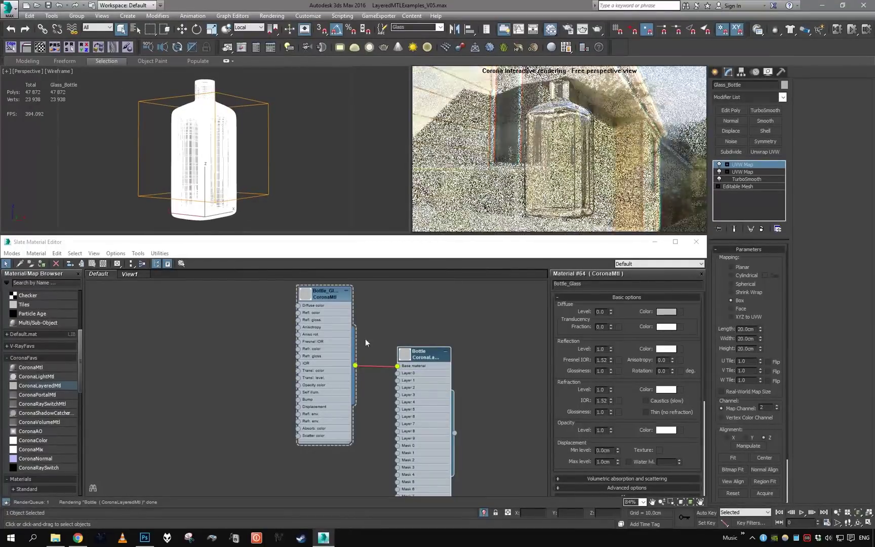
Step: Open Bottle_Glass's parameters and expand its volumetric absorption and scattering settings
double_click(424, 395)
double_click(315, 370)
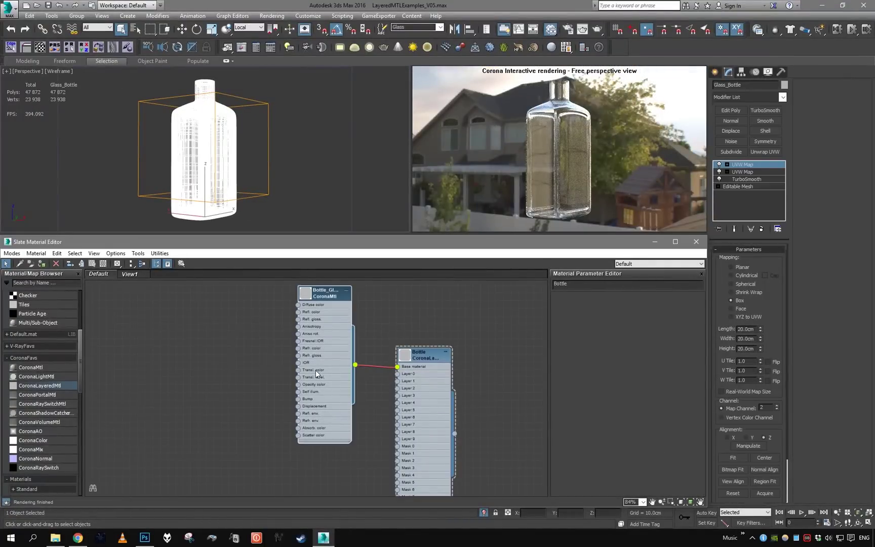
left_click_drag(630, 425, 621, 326)
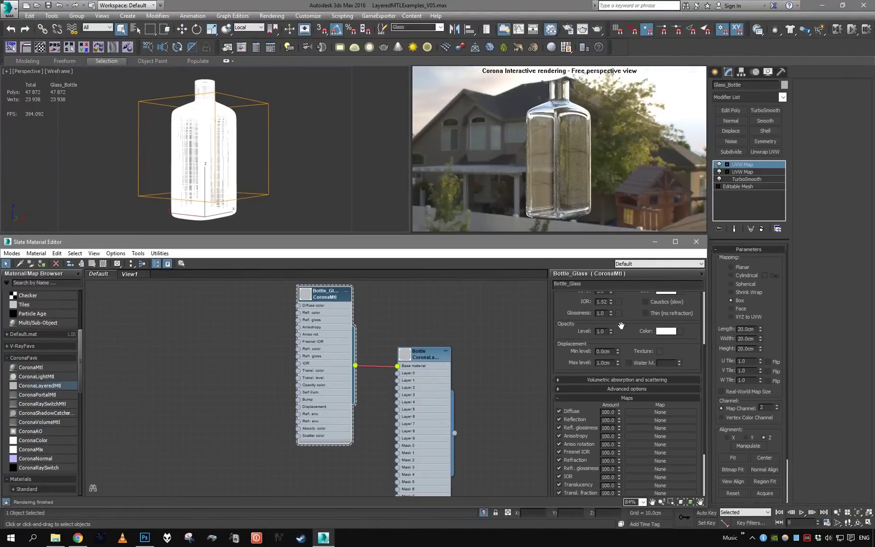
left_click(629, 380)
left_click(630, 380)
left_click(630, 387)
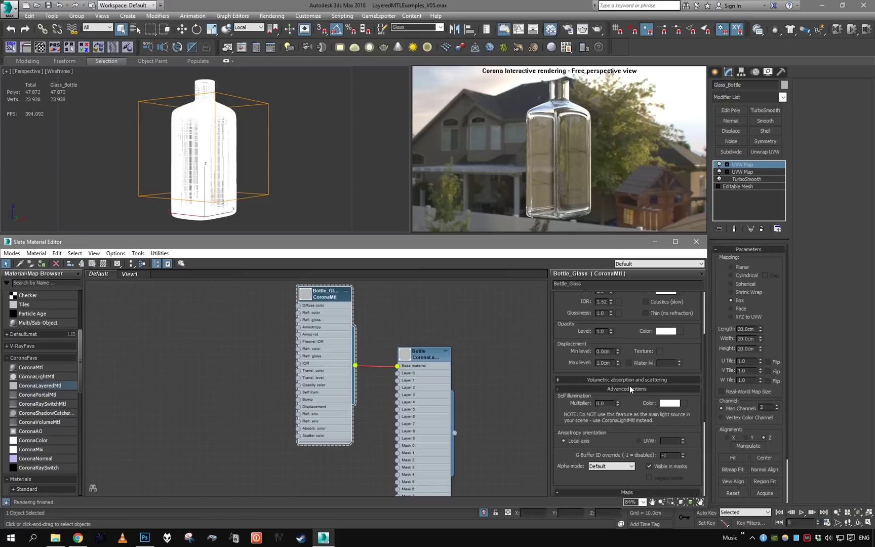
left_click(623, 390)
left_click(624, 381)
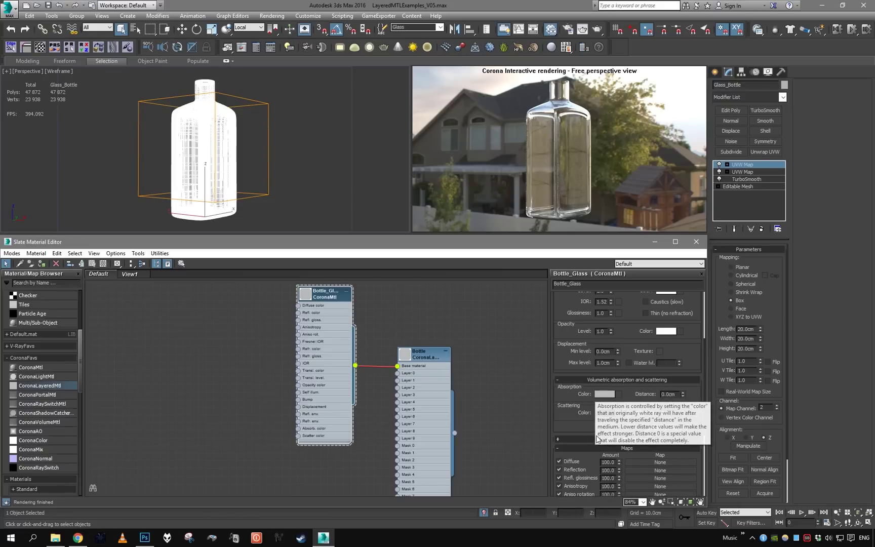
Step: Try absorption distances of 1 cm and 0.5 cm on Bottle_Glass
double_click(669, 394)
type("1")
key("Return")
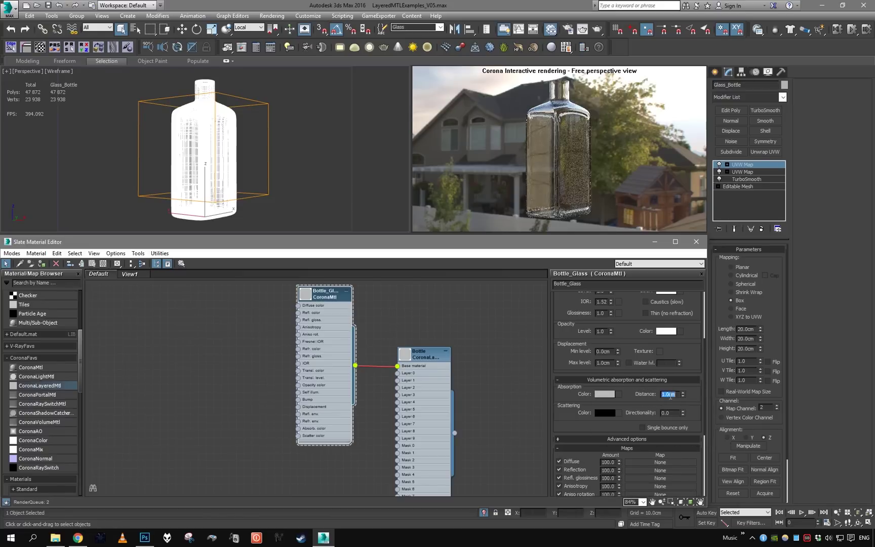
type("0.5")
key("Return")
Step: Try a green scattering colour for Bottle_Glass and change it to white
left_click(607, 414)
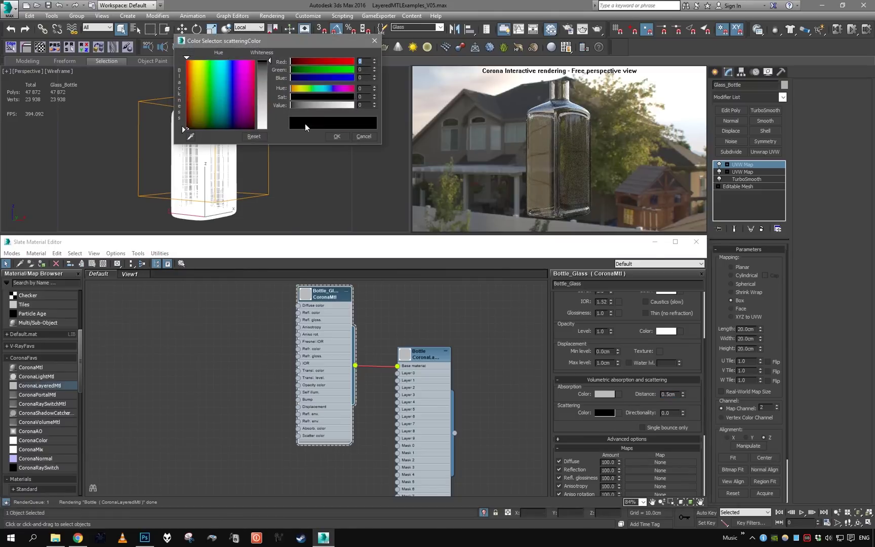
left_click(312, 89)
left_click(323, 105)
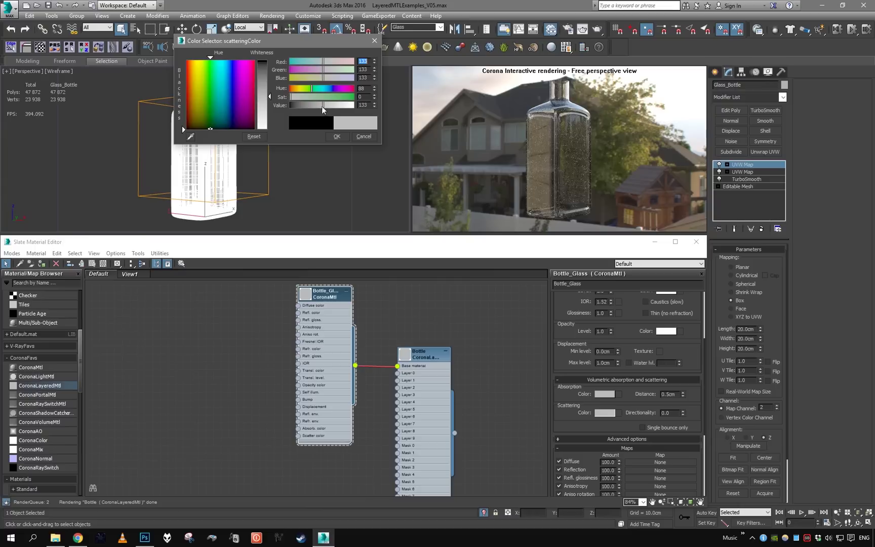
left_click_drag(321, 97, 304, 102)
left_click(311, 90)
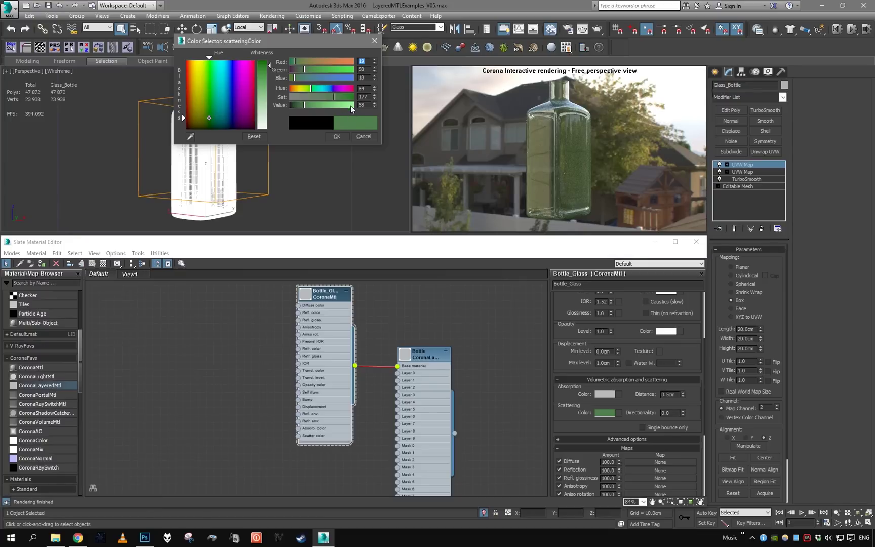
left_click_drag(335, 98, 378, 107)
left_click(342, 135)
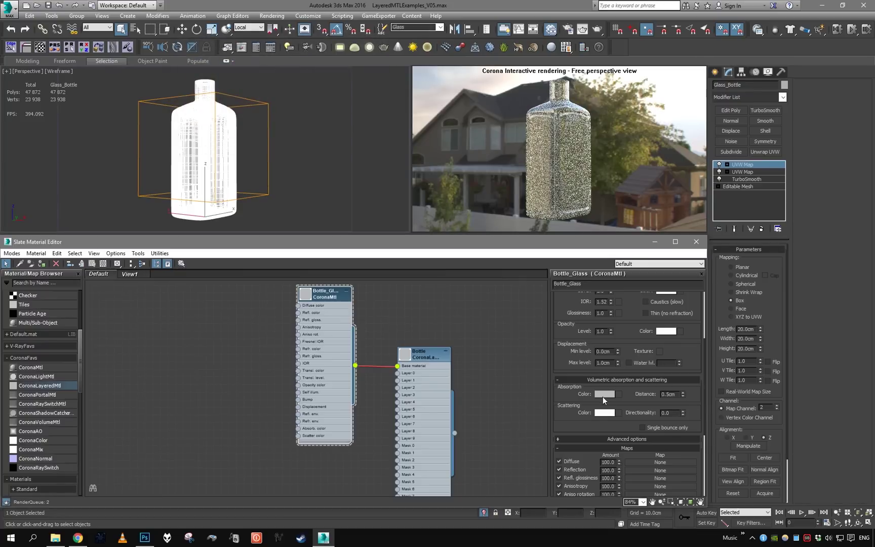
Step: Set Bottle_Glass's absorption colour to black
left_click(604, 395)
left_click_drag(322, 105, 290, 105)
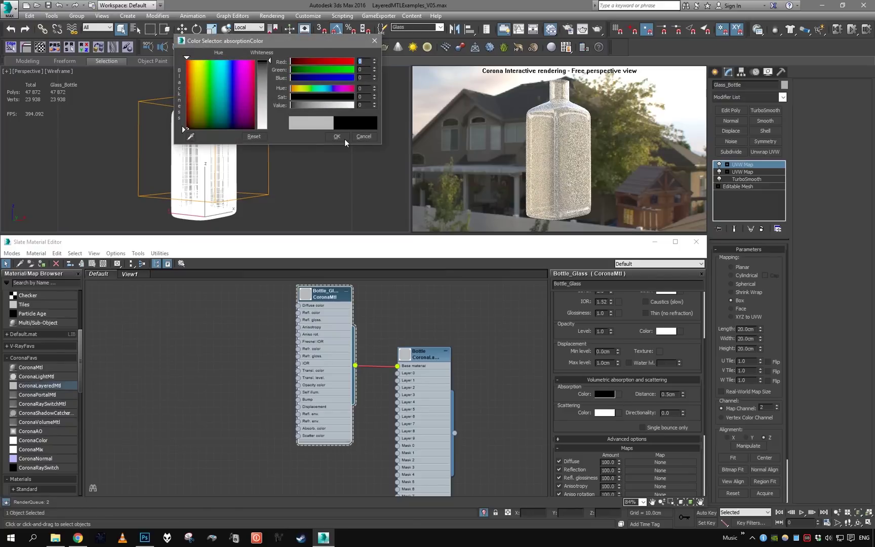
left_click(337, 137)
left_click(598, 394)
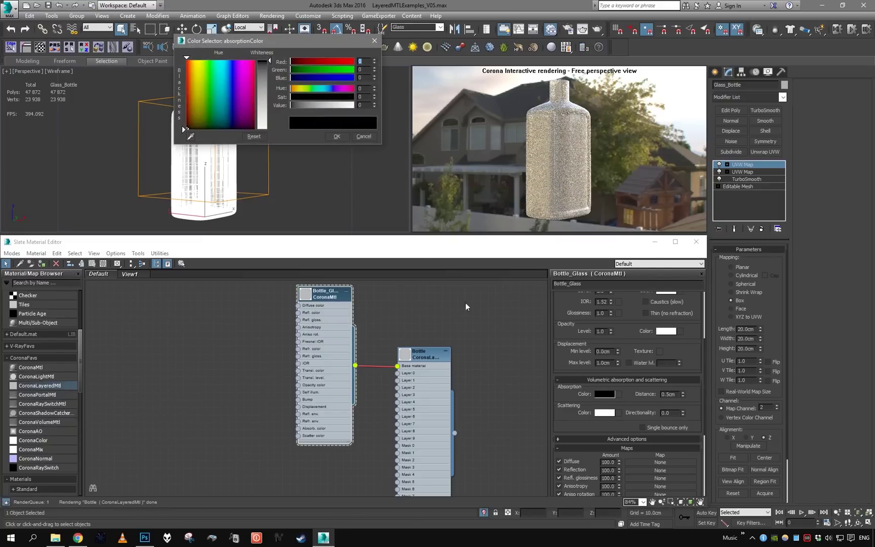
left_click(364, 136)
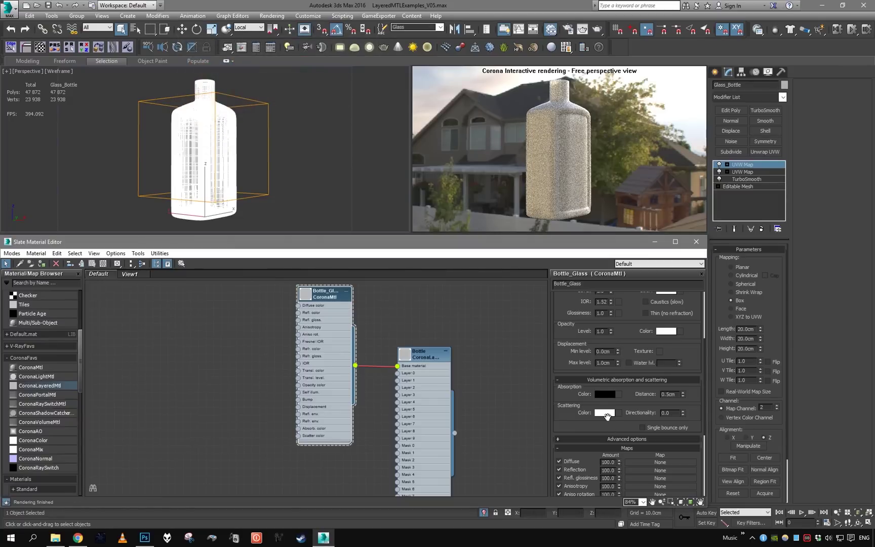
Step: Set Bottle_Glass's scattering colour back to black
left_click(604, 413)
left_click_drag(353, 105, 285, 105)
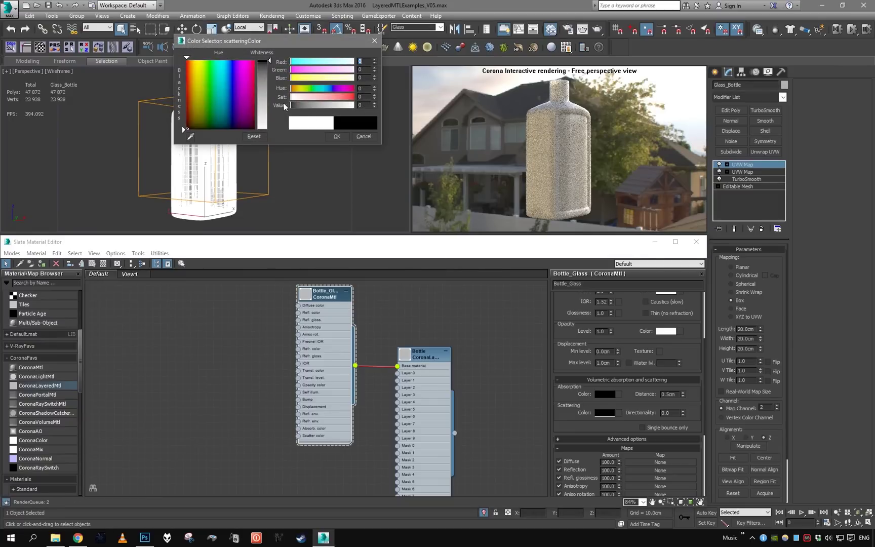
left_click(337, 136)
left_click(602, 393)
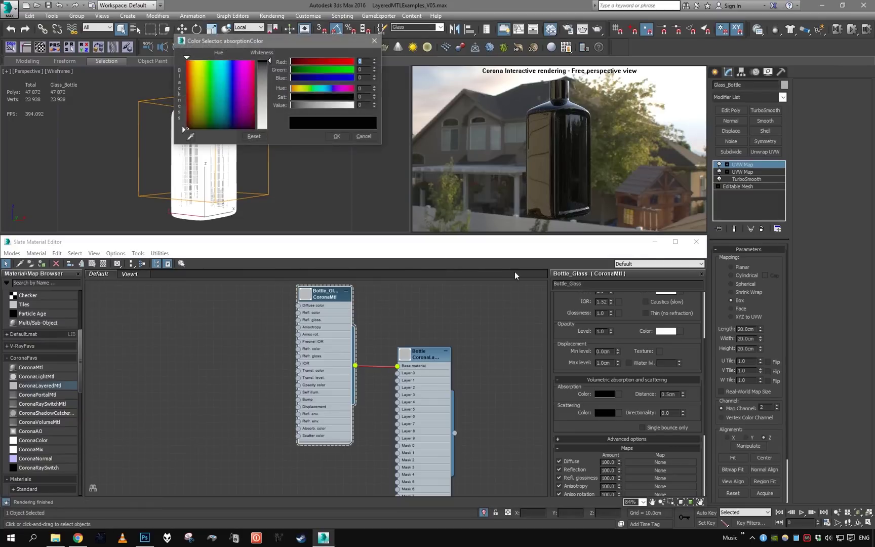
left_click(364, 137)
Step: Test absorption distances of 1 cm, 10 cm and 5 cm on Bottle_Glass
double_click(665, 394)
type("1")
key("Return")
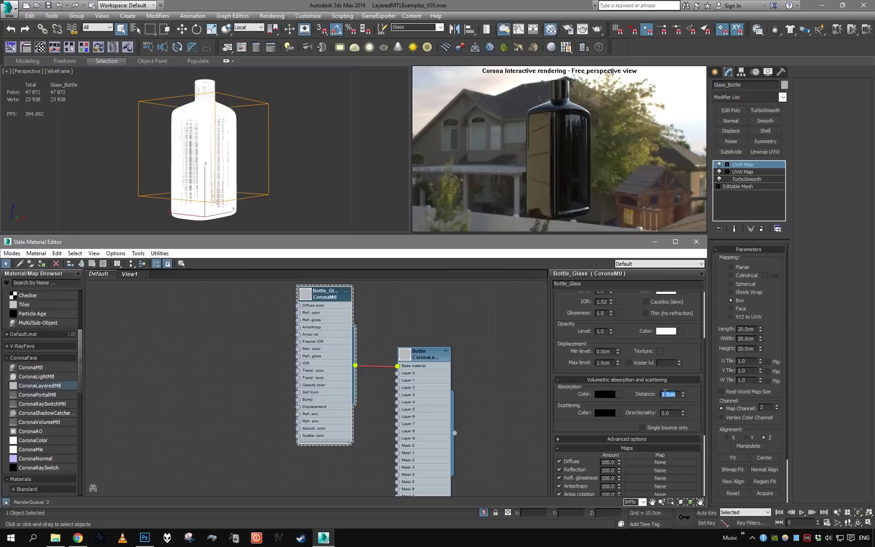
type("10")
key("Return")
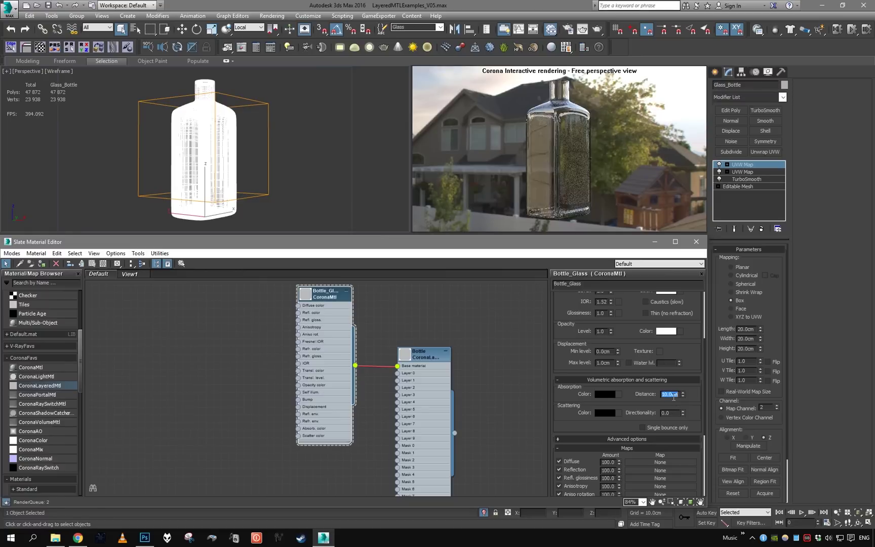
type("5")
key("Return")
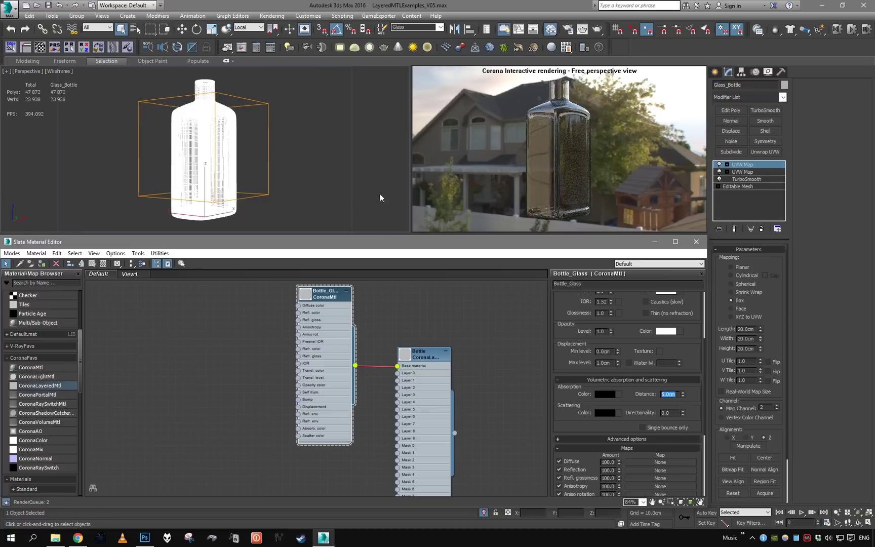
Step: Set Bottle_Glass's absorption colour to a saturated green of about RGB 22, 71, 7
left_click(243, 129)
left_click(605, 395)
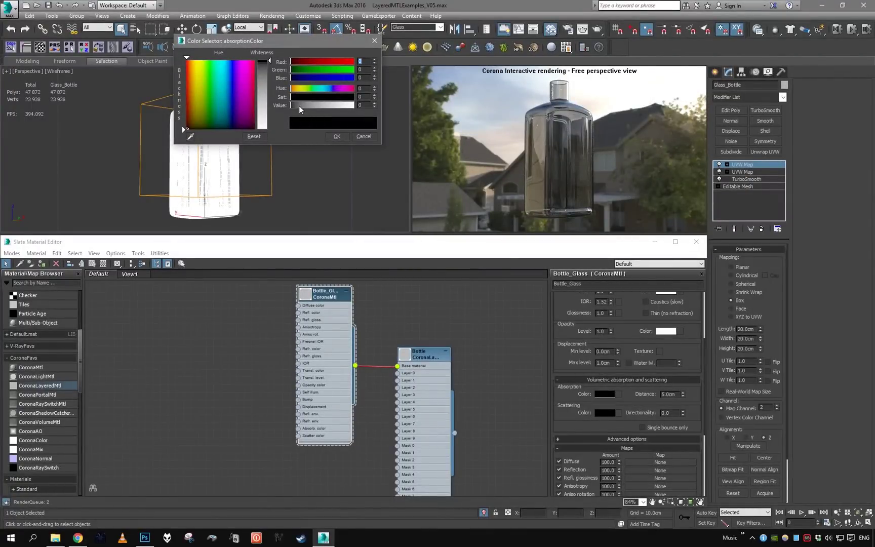
left_click_drag(299, 106, 328, 108)
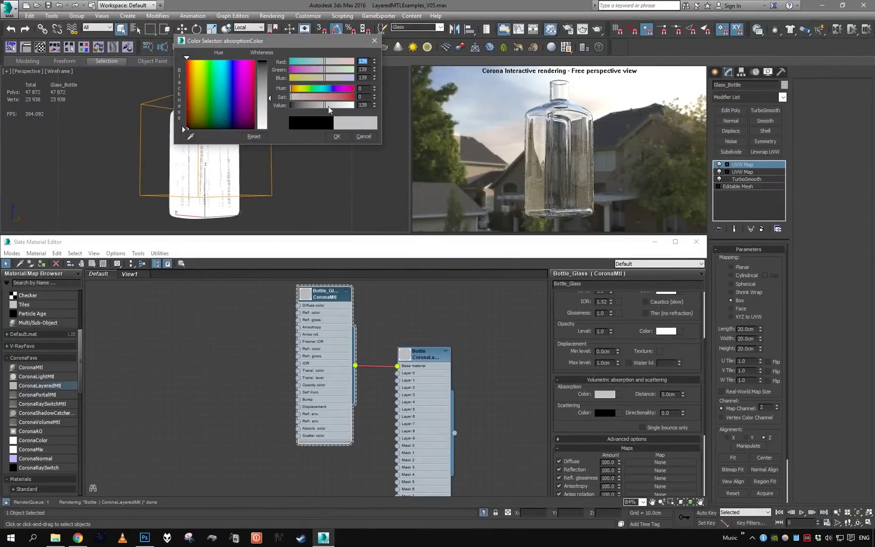
mouse_move(313, 87)
left_mouse_down()
mouse_move(347, 97)
mouse_move(299, 105)
mouse_move(308, 105)
left_mouse_up()
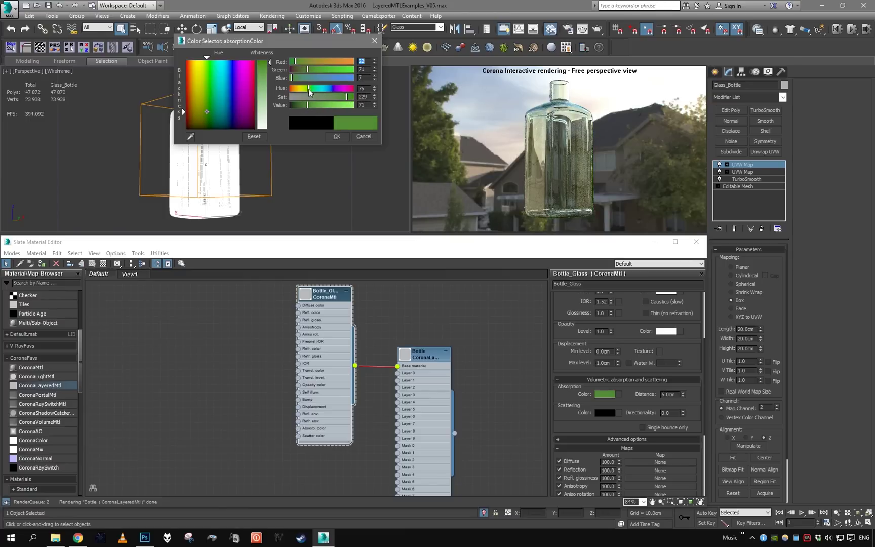
left_click(340, 136)
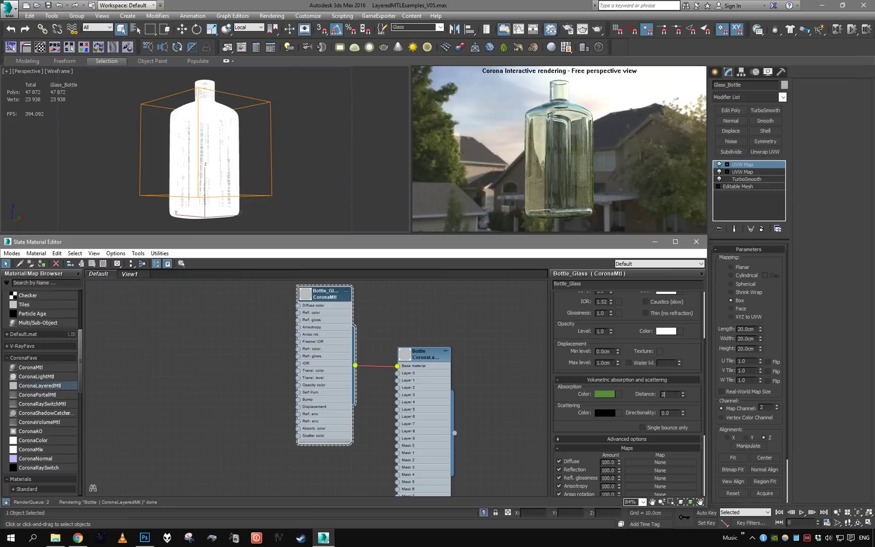
Step: Set Bottle_Glass's absorption distance to 1 cm and check the tinted bottle from another angle
double_click(666, 395)
type("3")
key("Return")
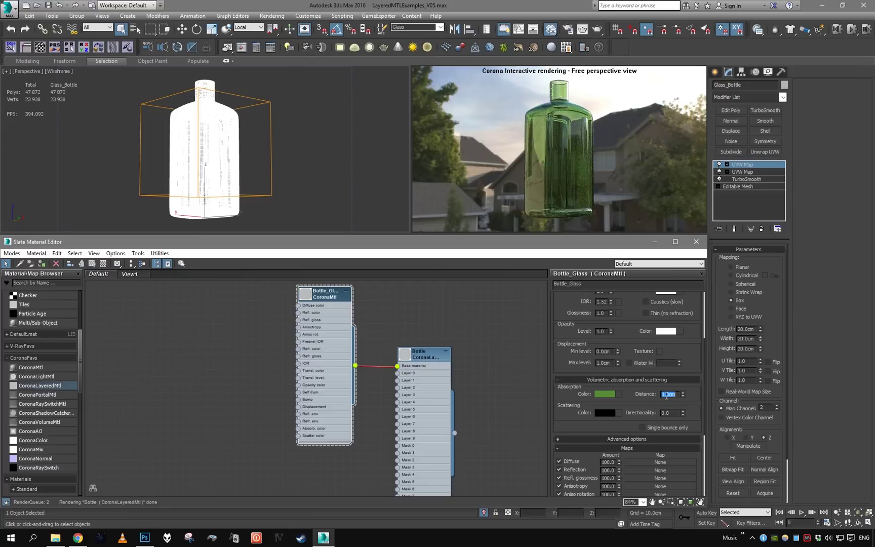
middle_click_drag(221, 123, 251, 120, "alt")
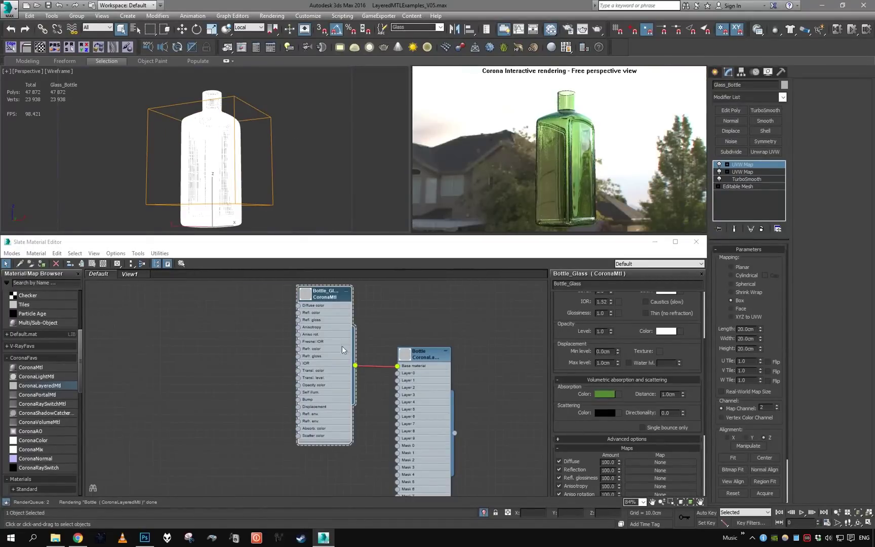
Step: Collapse the Bottle_Glass node and arrange it above the input side of the Bottle layered material
left_click_drag(345, 299, 321, 335)
left_click(324, 306)
middle_click_drag(377, 381, 360, 368)
scroll(370, 349, "down", 4)
scroll(415, 405, "up", 1)
scroll(415, 404, "down", 2)
scroll(359, 368, "up", 2)
scroll(360, 368, "down", 4)
scroll(353, 368, "up", 4)
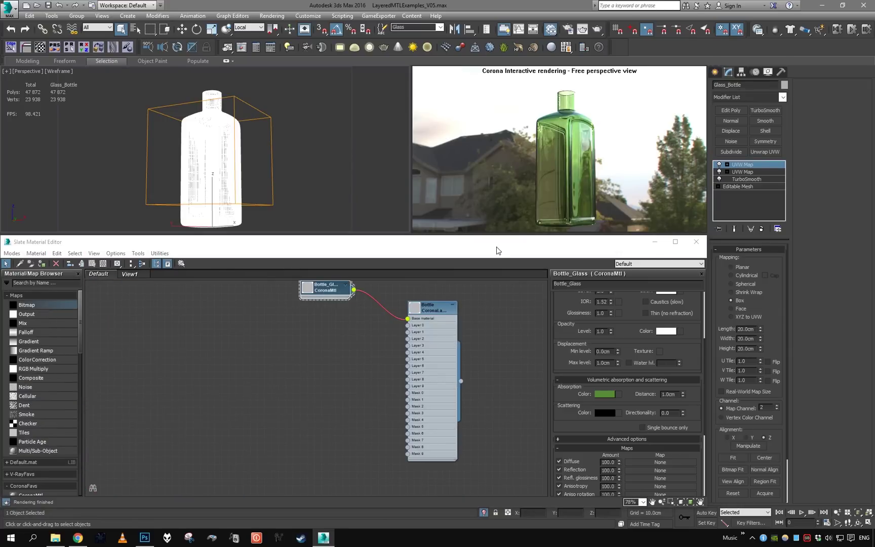
Step: Add a Bitmap map to the node view, loading Etiquette.jpg from the Dummy_Texts folder
scroll(496, 250, "down", 5)
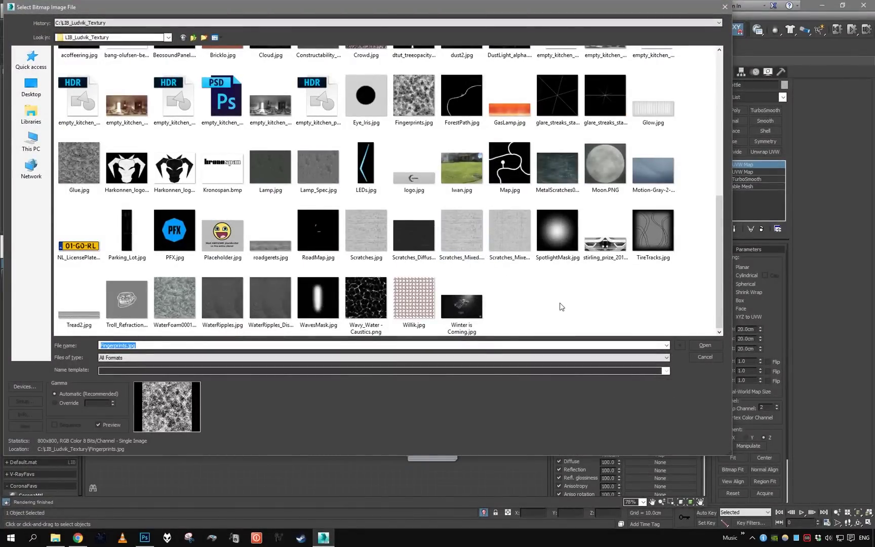
scroll(559, 306, "up", 5)
double_click(124, 140)
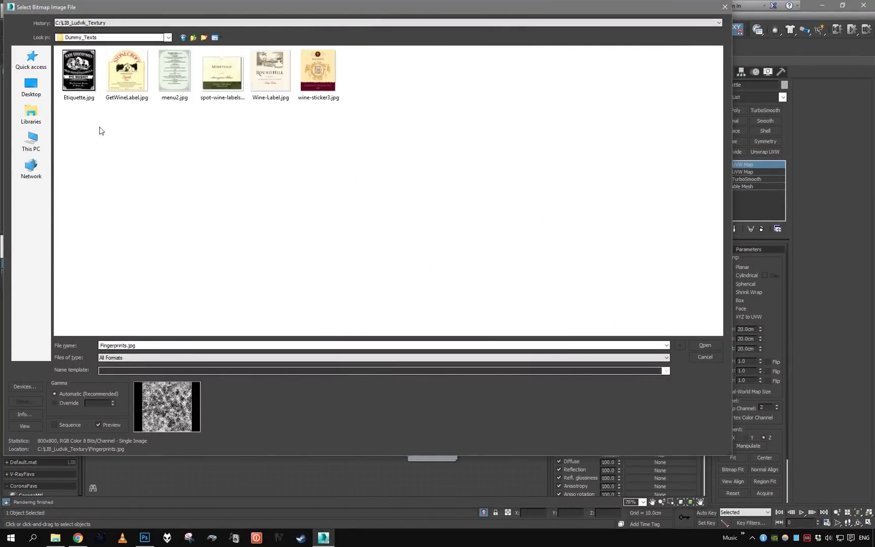
left_click(73, 86)
double_click(72, 86)
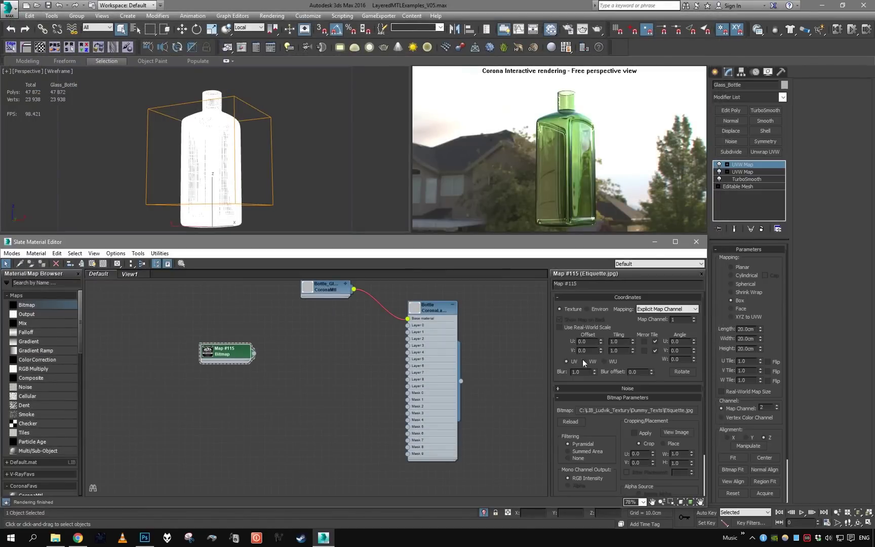
Step: Preview the Etiquette.jpg image at full size and set the bitmap's blur to 0.2
left_click(680, 434)
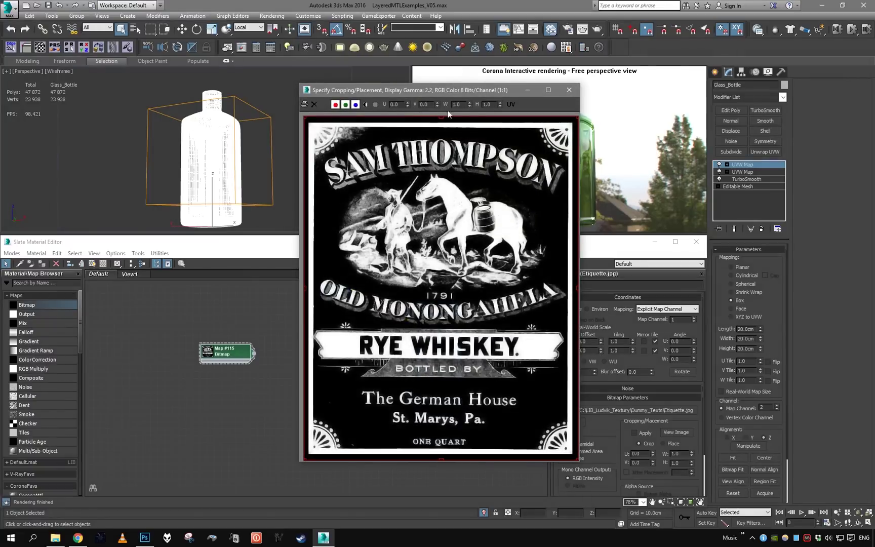
left_click(568, 90)
scroll(335, 324, "up", 4)
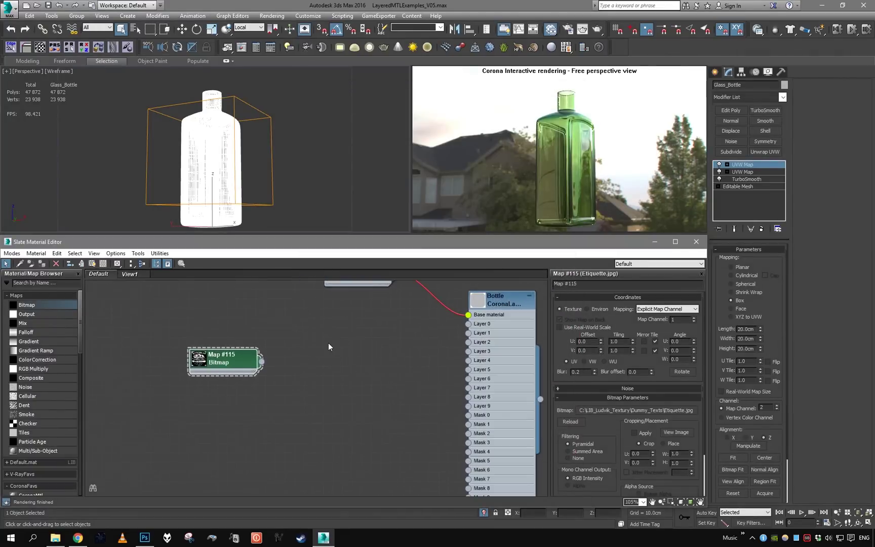
Step: Move the Etiquette.jpg bitmap node near the Bottle layered material and connect it to Mask 0
scroll(291, 374, "down", 1)
left_click_drag(219, 386, 372, 417)
middle_click_drag(388, 416, 310, 395)
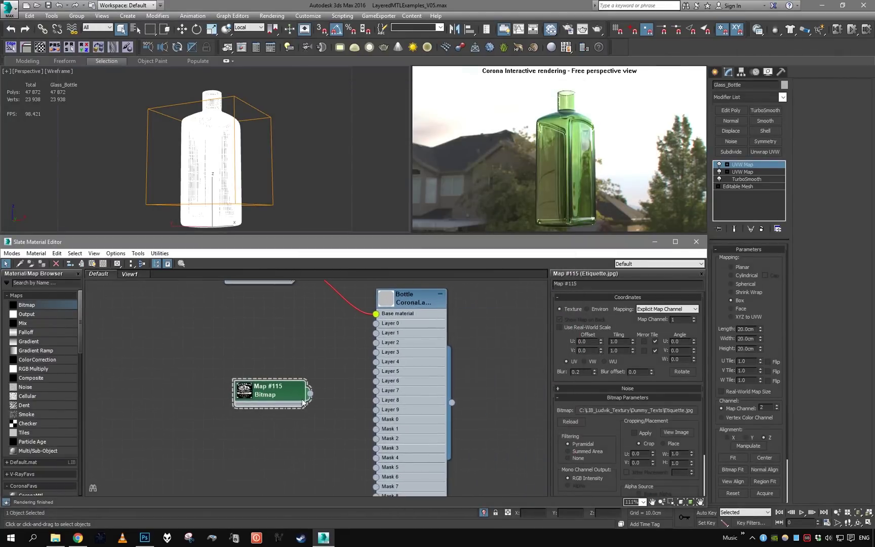
scroll(310, 395, "up", 1)
left_click_drag(308, 396, 381, 425)
scroll(304, 367, "down", 5)
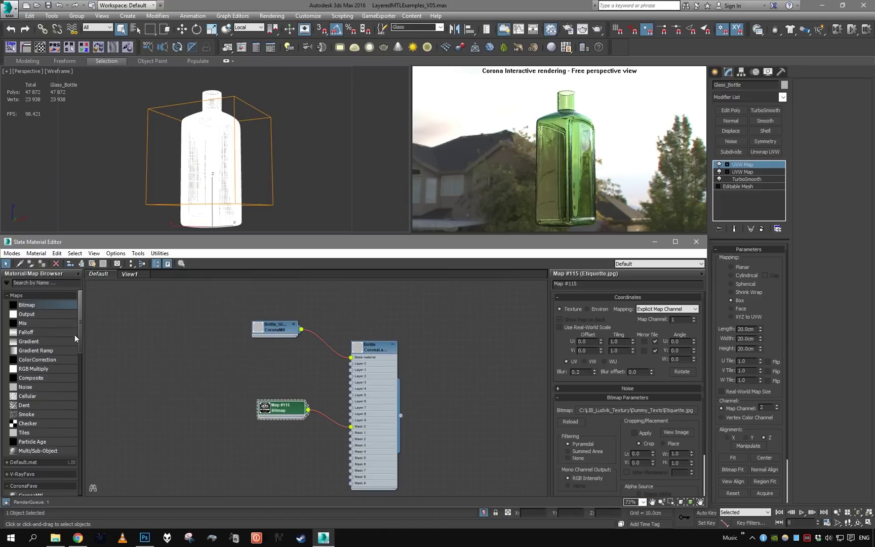
Step: Add a new CoronaMtl to the node view and name it Bottle_Engraving
scroll(52, 391, "down", 3)
left_click_drag(48, 432, 260, 351)
scroll(260, 351, "up", 3)
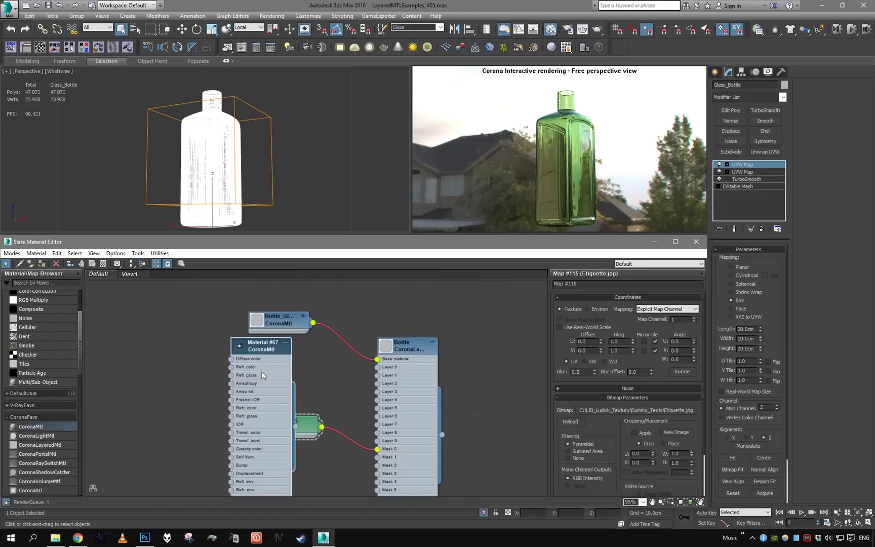
left_click_drag(600, 285, 405, 267)
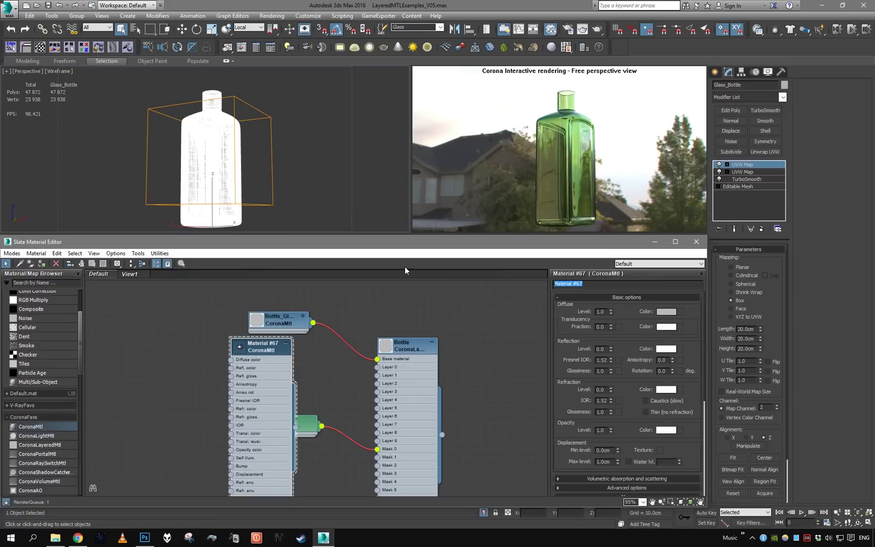
type("Bottle")
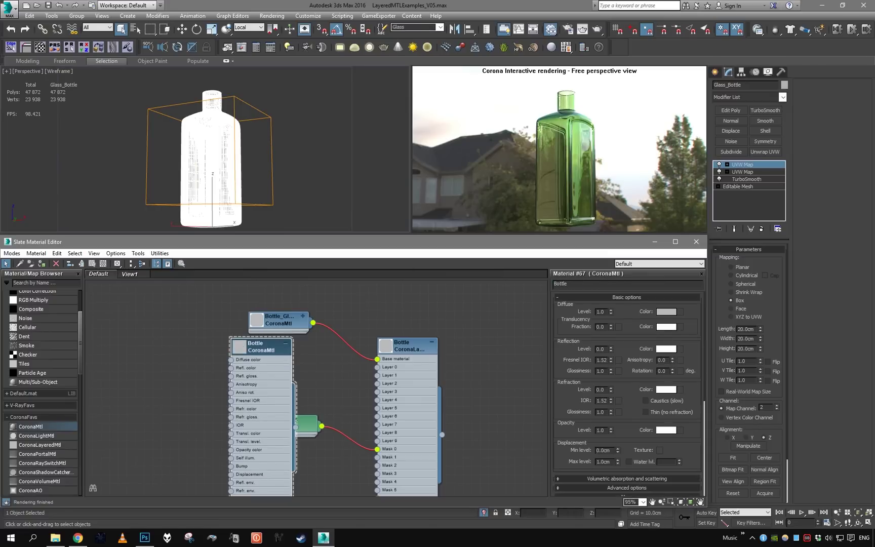
type("_Engraving")
key("Return")
Step: Collapse Bottle_Engraving, connect it to Layer 0 of the Bottle layered material and place it directly below Bottle_Glass
scroll(297, 344, "up", 1)
left_click(284, 345)
left_click_drag(265, 348, 382, 369)
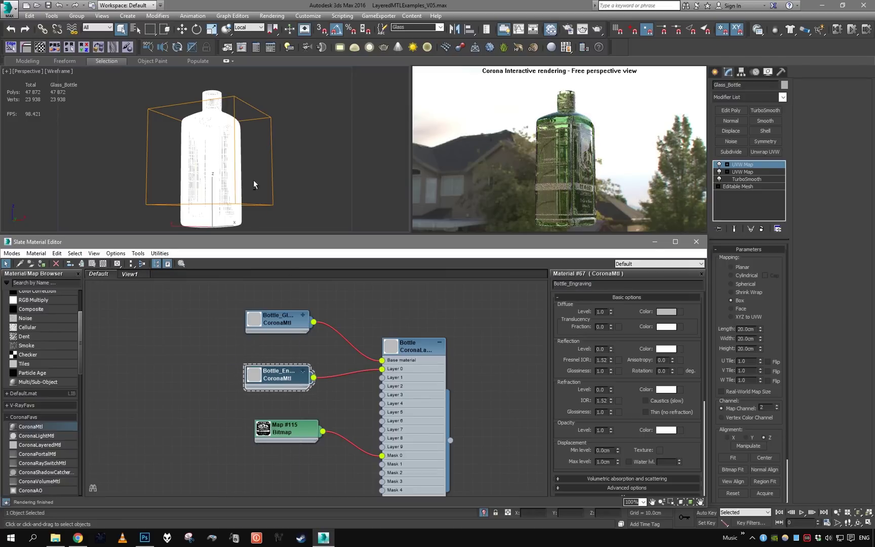
mouse_move(254, 185)
middle_mouse_down("alt")
mouse_move(195, 195)
mouse_move(248, 193)
middle_mouse_up("alt")
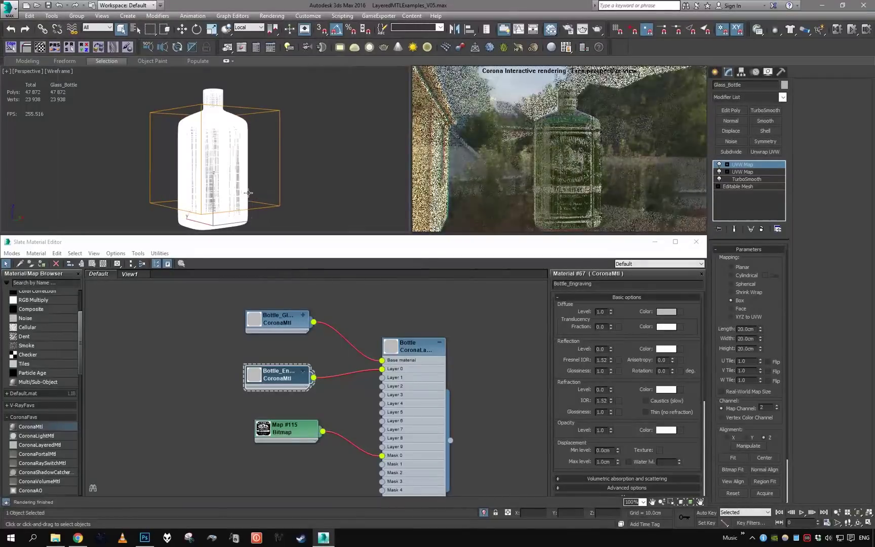
scroll(248, 193, "up", 3)
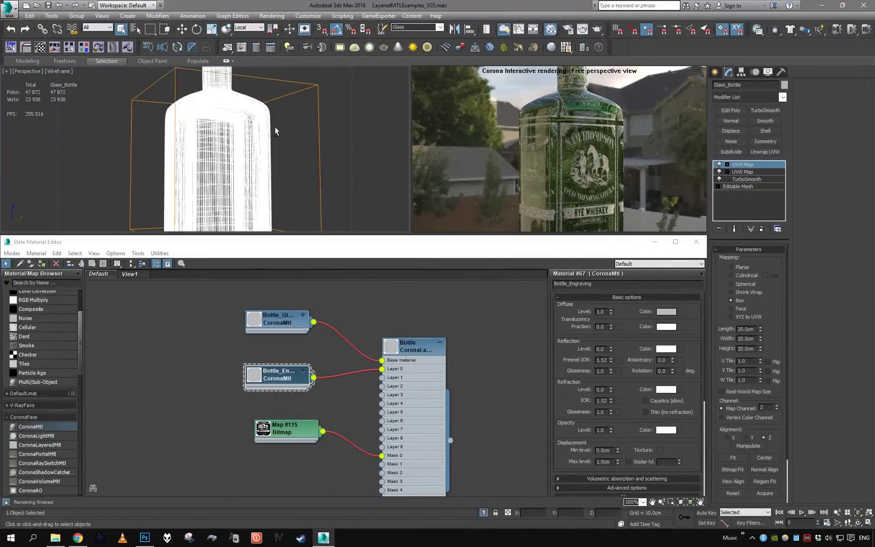
middle_click_drag(275, 131, 298, 132, "alt")
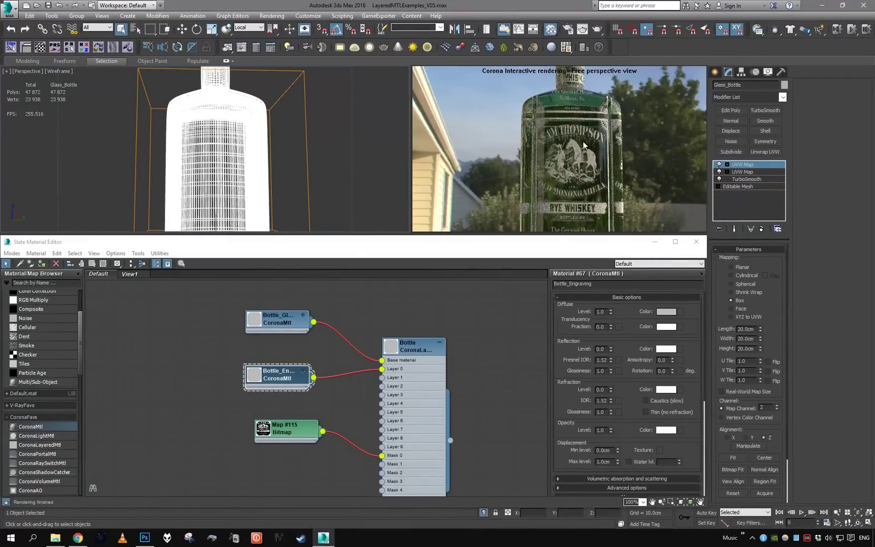
left_click_drag(281, 381, 281, 354)
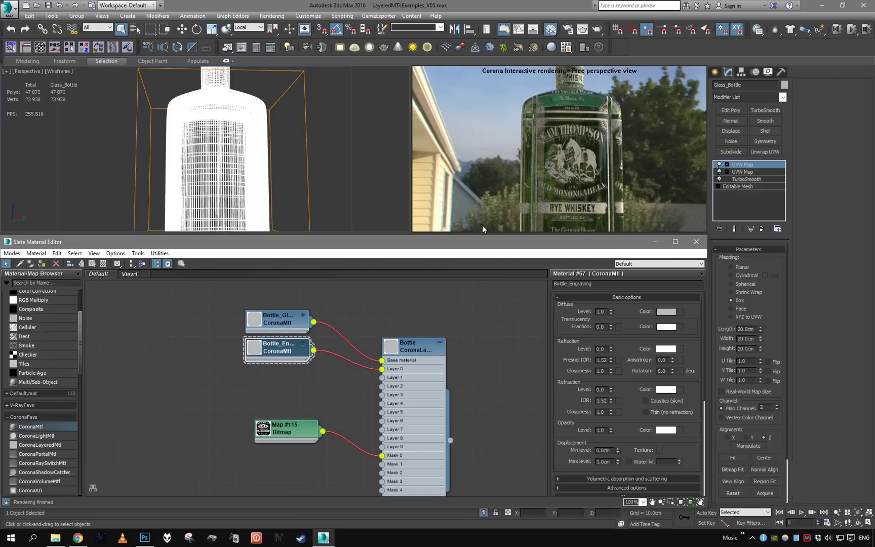
Step: Turn off U and V tiling for the Etiquette.jpg bitmap and check the label on the bottle's sides
double_click(293, 432)
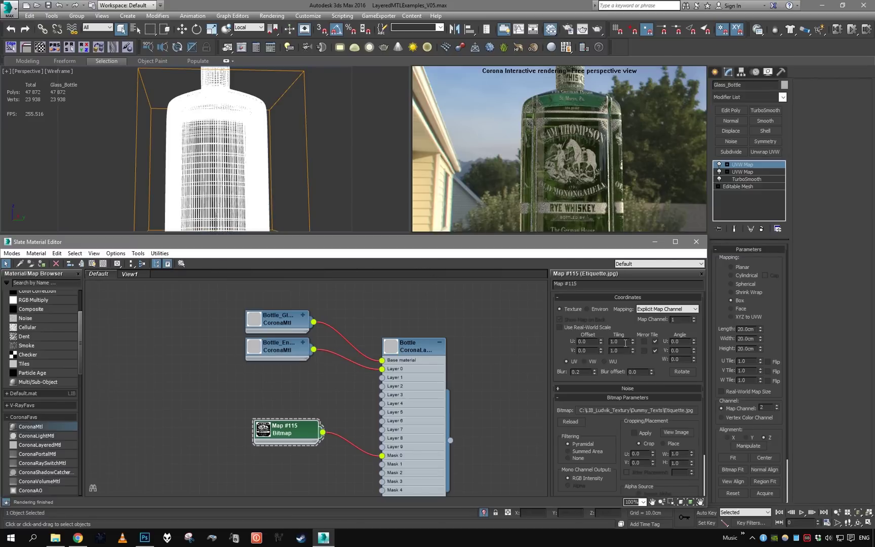
left_click(655, 351)
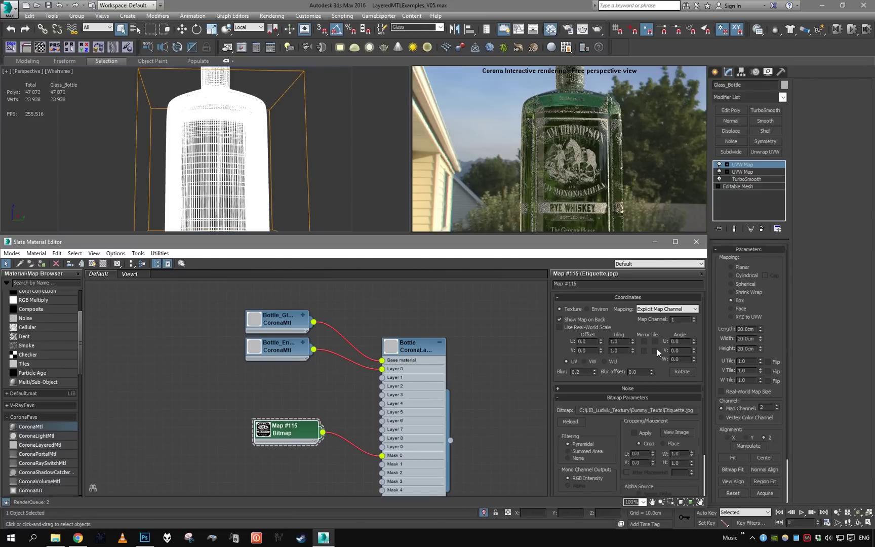
middle_click_drag(297, 174, 353, 174, "alt")
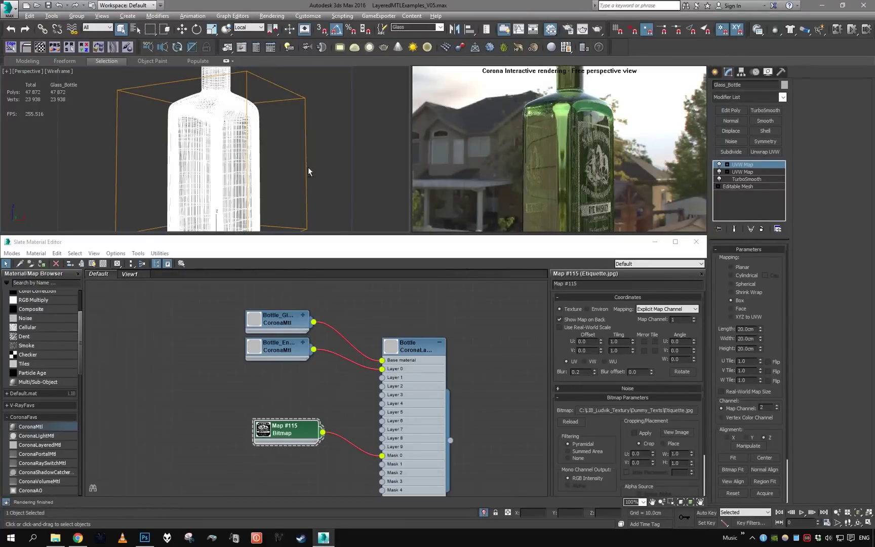
middle_click_drag(308, 167, 235, 169, "alt")
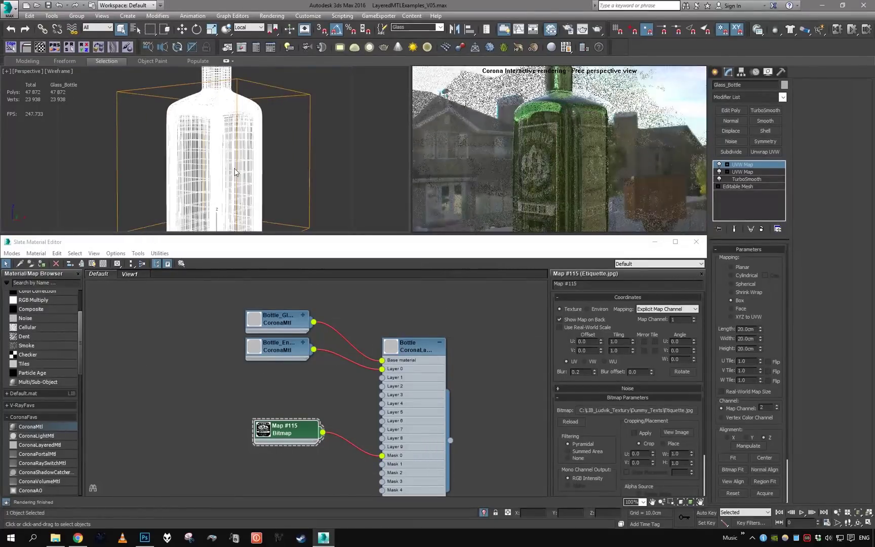
scroll(280, 150, "up", 3)
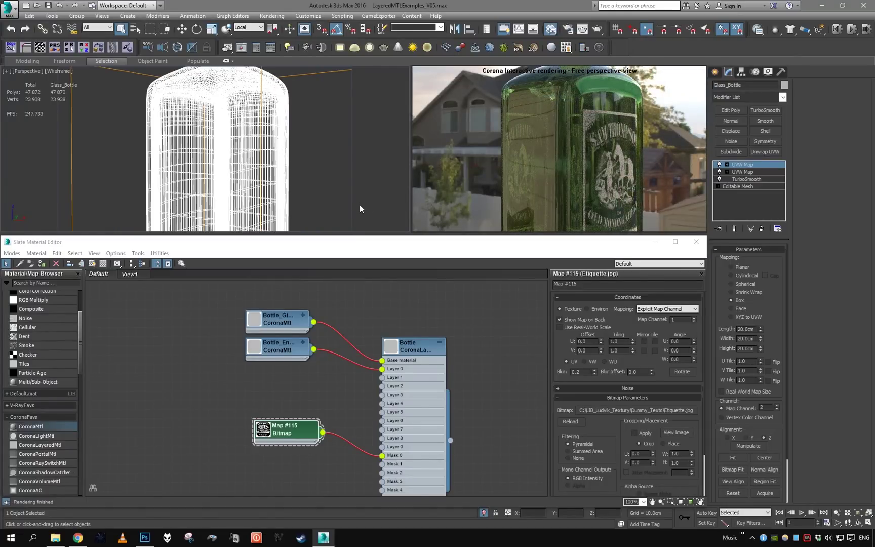
Step: Select Glass_Bottle's base-mesh faces with material ID 2 to examine them, then return to the UVW Map modifier and deselect the bottle
left_click(740, 185)
left_click(759, 262)
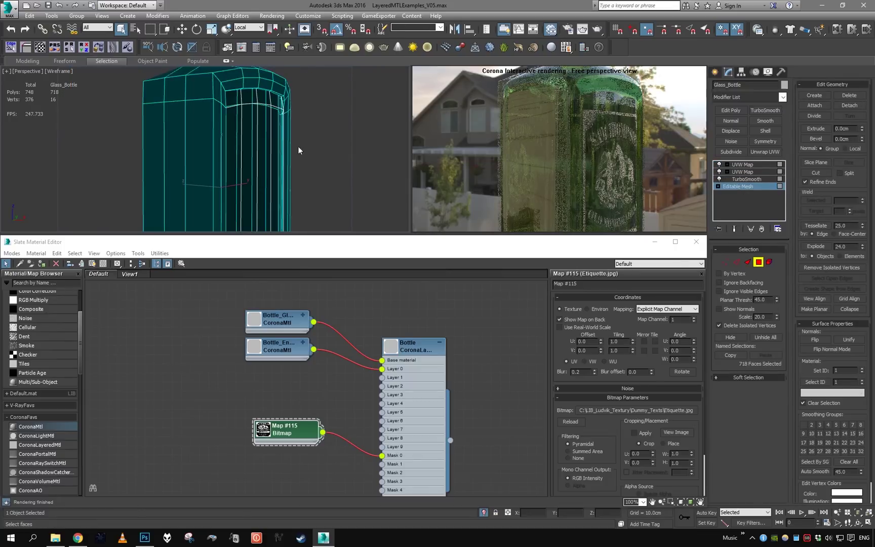
middle_click_drag(298, 151, 282, 161, "alt")
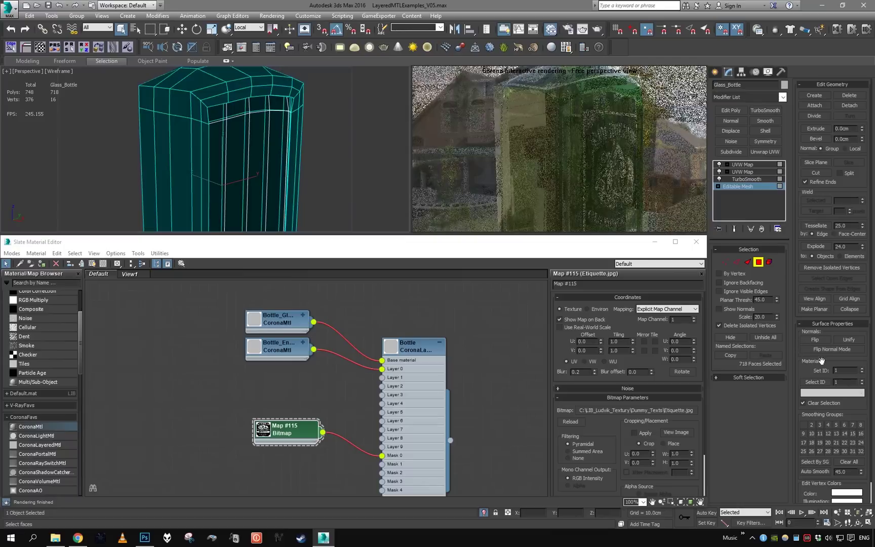
left_click(843, 382)
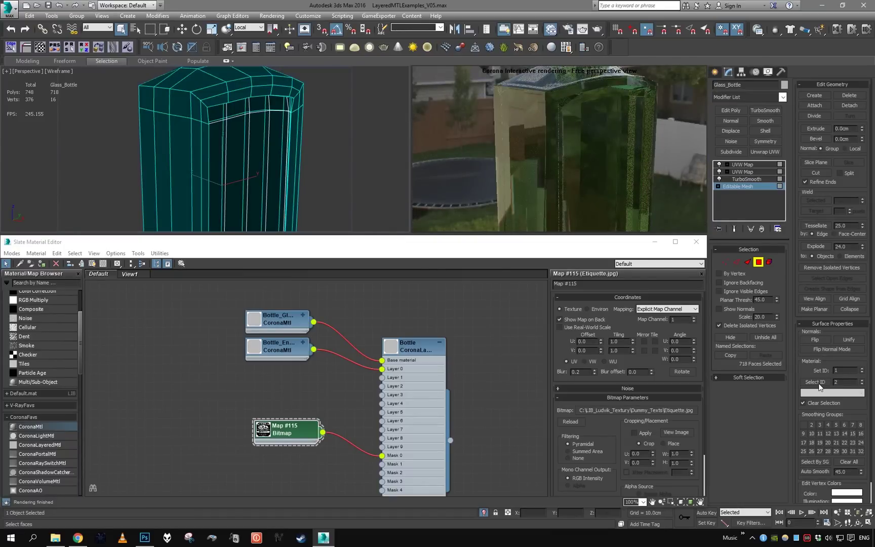
type("2")
left_click(817, 383)
scroll(344, 147, "up", 4)
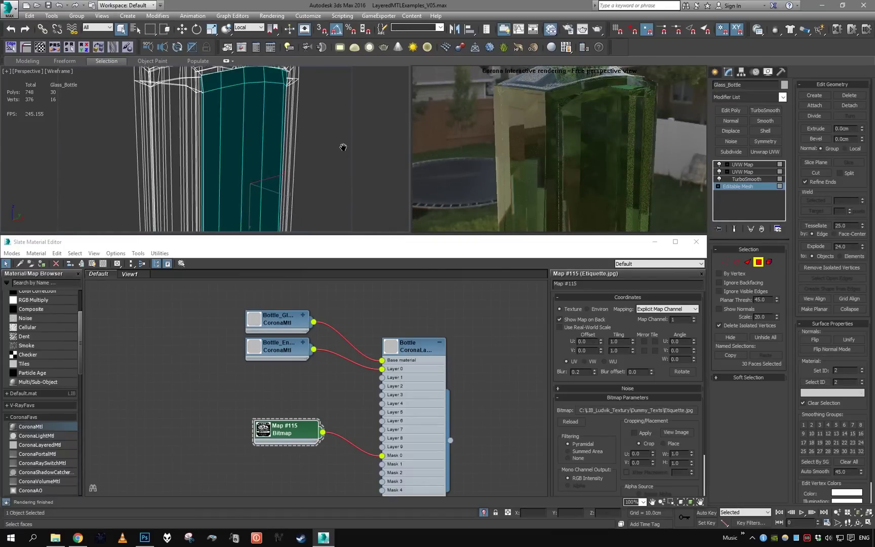
left_click(752, 171)
left_click(319, 146)
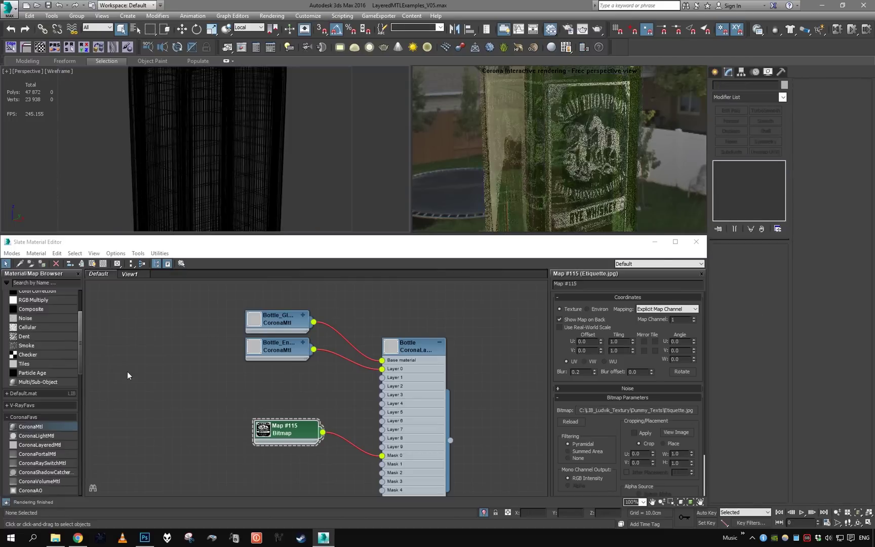
Step: Add a CoronaMultiMap in Material ID mode to the node view and set its item count to 2
left_click(46, 284)
type("coro")
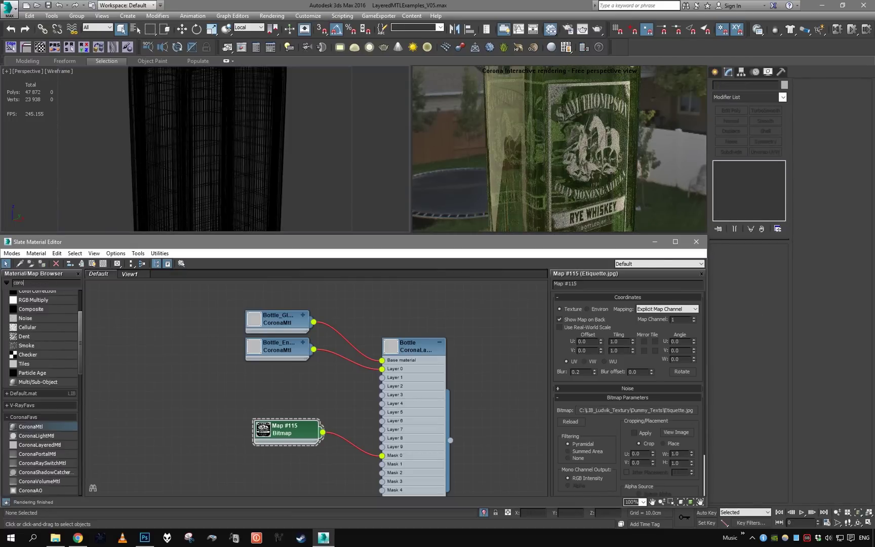
type("nam")
left_click_drag(30, 329, 317, 386)
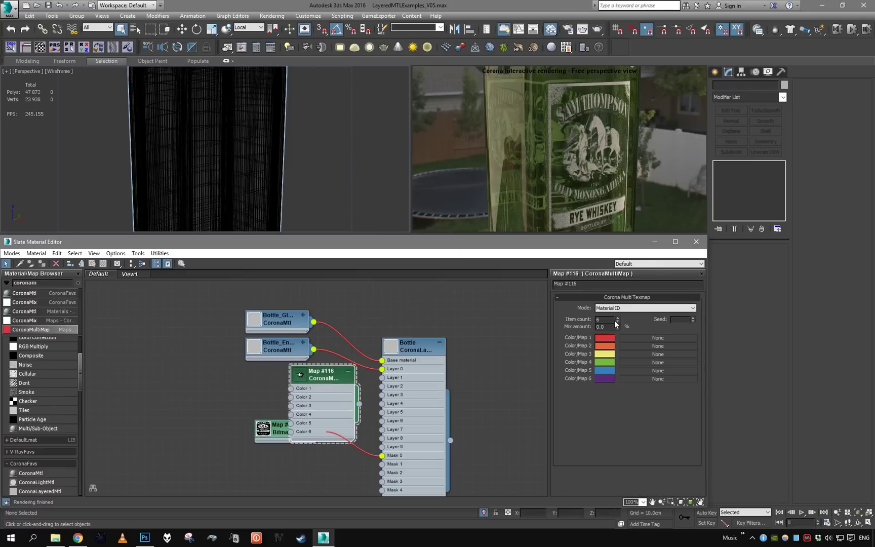
type("2")
key("Return")
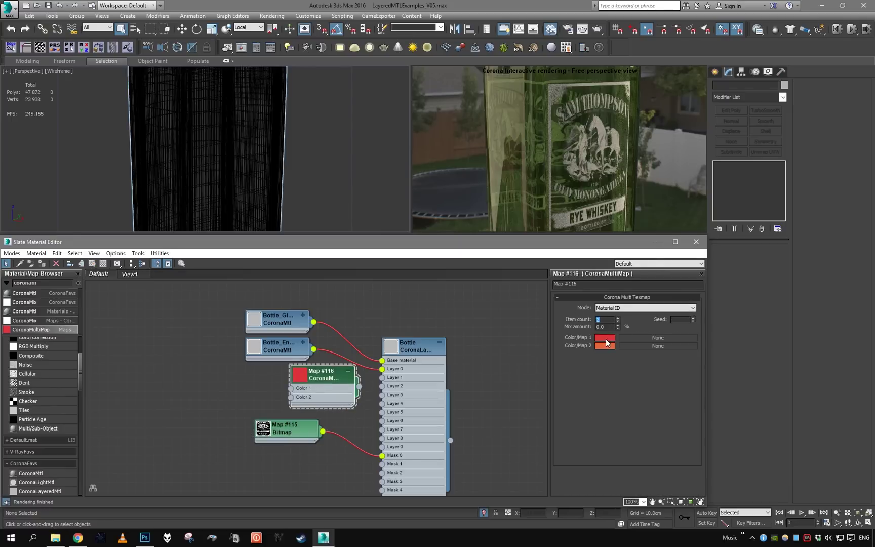
Step: Set the CoronaMultiMap's Color/Map 1 to black and Color/Map 2 to white
left_click(606, 338)
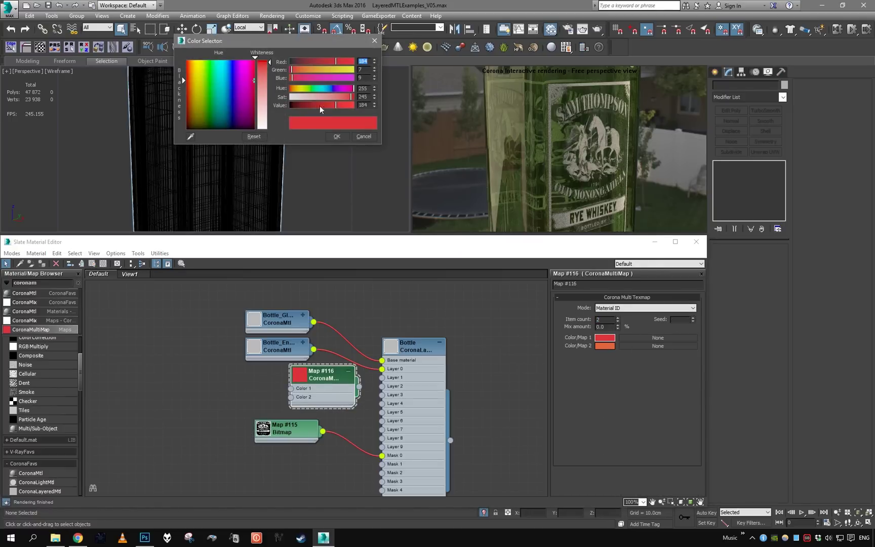
left_click_drag(318, 97, 287, 97)
mouse_move(345, 106)
left_mouse_down()
mouse_move(288, 107)
mouse_move(302, 97)
mouse_move(288, 98)
mouse_move(354, 105)
left_mouse_up()
left_click(338, 136)
left_click(608, 345)
left_click(336, 136)
Step: Connect the CoronaMultiMap to Mask 0 in place of the label bitmap and arrange both map nodes side by side
middle_click_drag(256, 441, 275, 407)
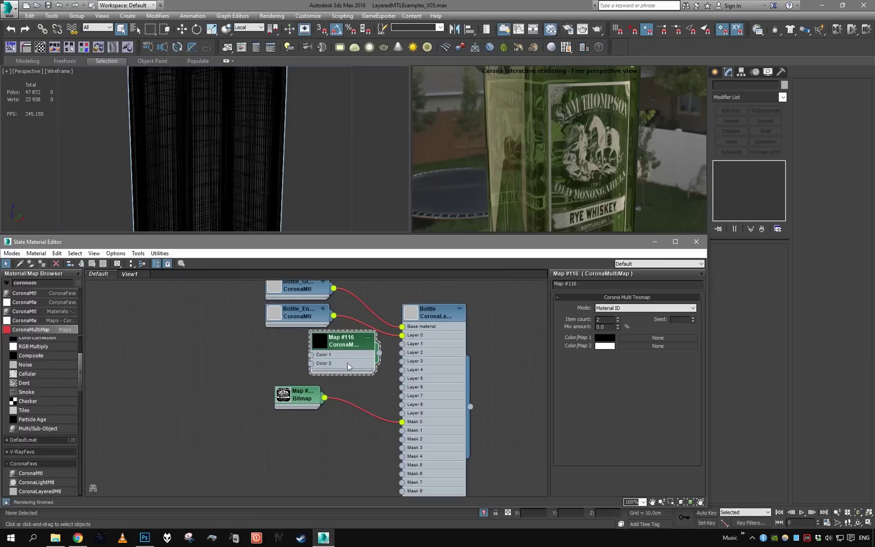
left_click_drag(347, 362, 401, 421)
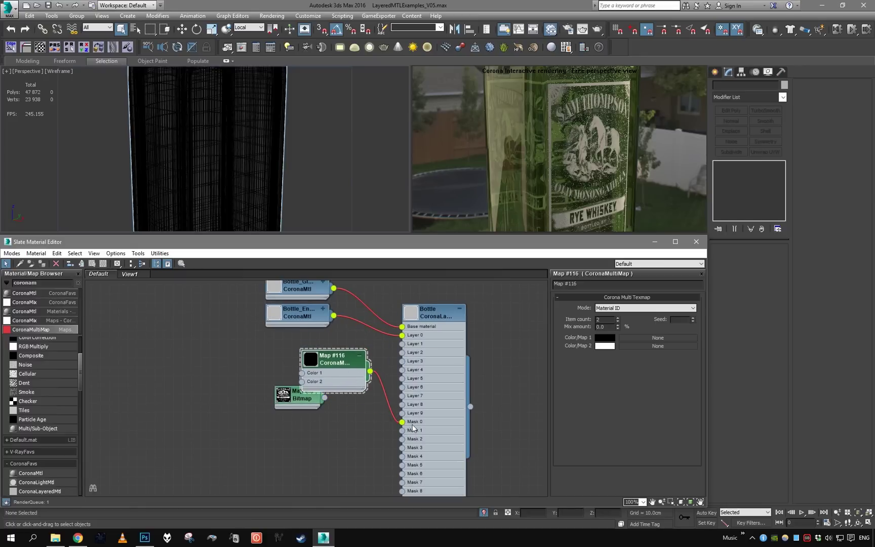
left_click_drag(309, 407, 254, 416)
left_click_drag(340, 374, 321, 411)
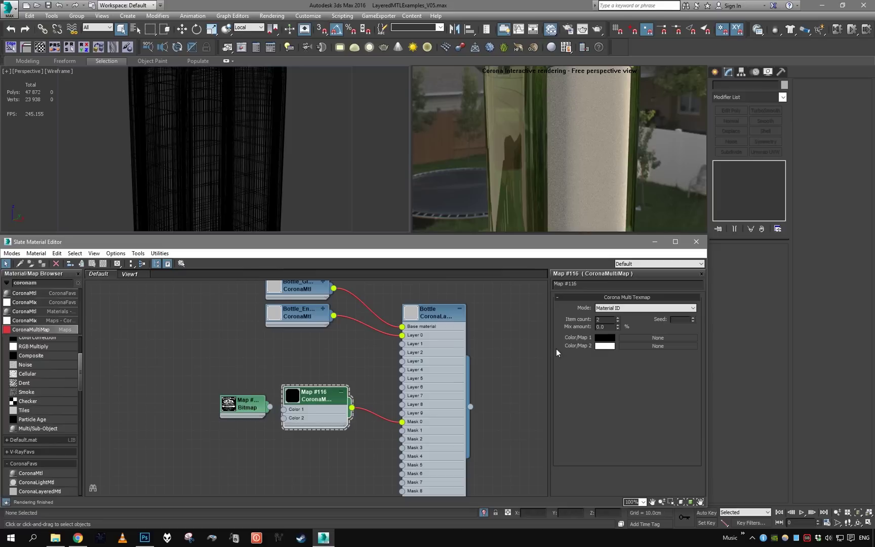
Step: Connect the Etiquette.jpg label bitmap to Color 2 of the CoronaMultiMap, keeping space between the two nodes
double_click(260, 410)
left_click_drag(260, 410, 204, 409)
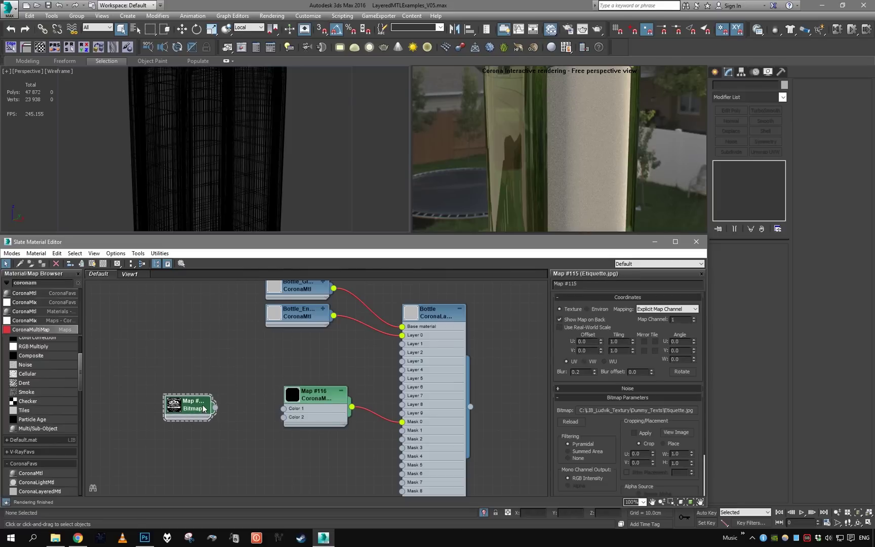
double_click(177, 411)
double_click(196, 431)
scroll(206, 416, "up", 2)
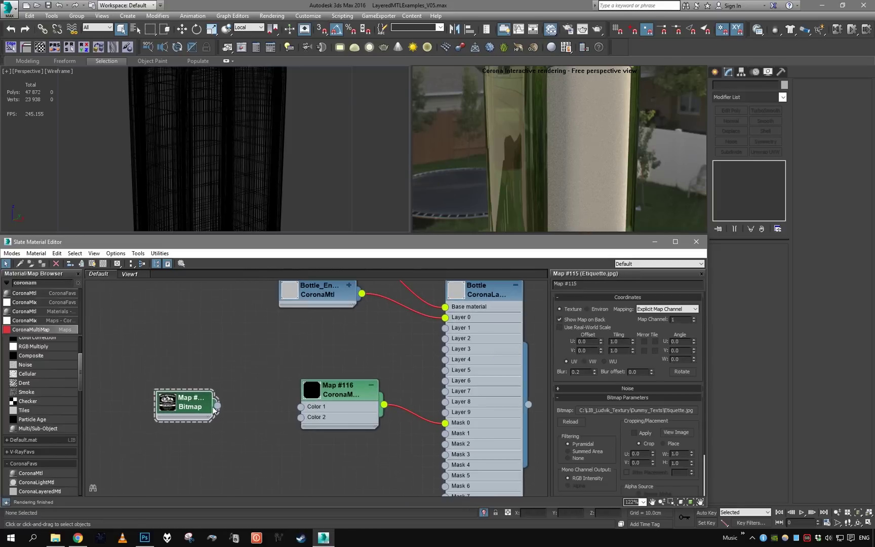
double_click(334, 416)
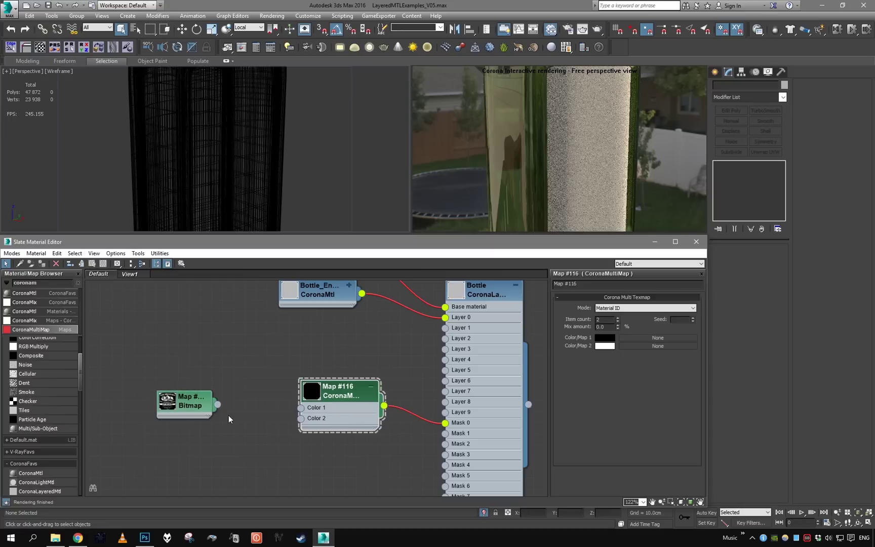
left_click_drag(217, 406, 632, 347)
left_click(333, 403)
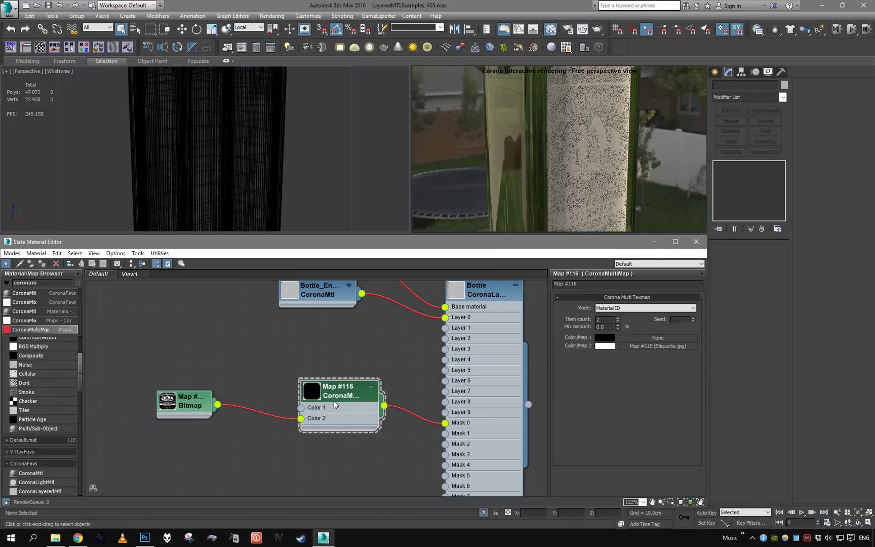
Step: Collapse the CoronaMultiMap node and align it with the label bitmap node in a compact row beside Mask 0
left_click_drag(195, 404, 228, 416)
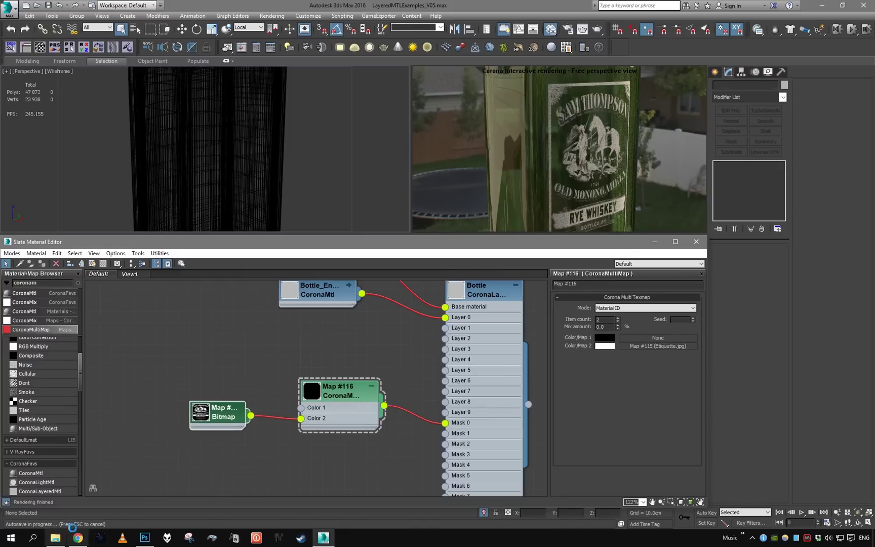
left_click(372, 386)
left_click_drag(338, 387, 338, 410)
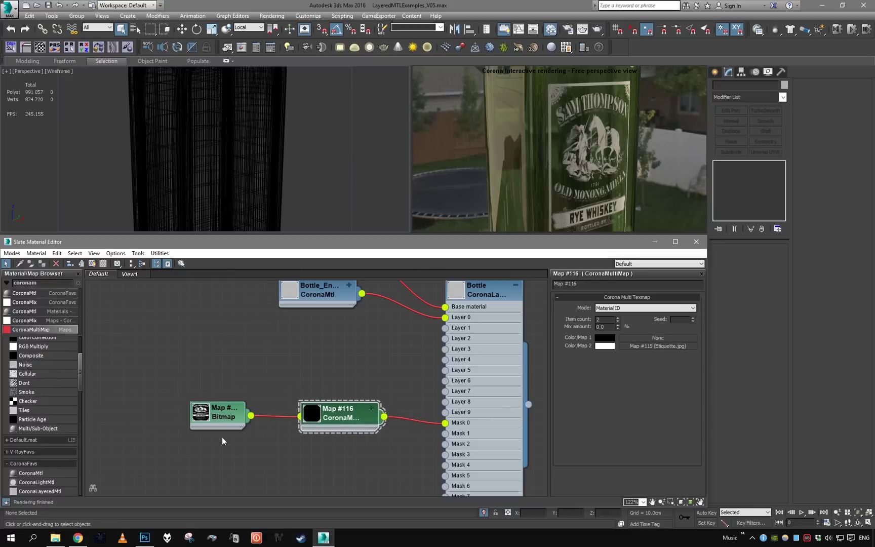
left_click_drag(242, 427, 268, 427)
left_click_drag(238, 425, 226, 424)
Step: Set the diffuse color of the Bottle_Engraving material to a light gray with a value of 200
middle_click_drag(292, 166, 246, 146, "alt")
scroll(246, 147, "up", 3)
middle_click_drag(372, 284, 349, 321)
scroll(331, 375, "down", 3)
scroll(340, 321, "up", 1)
scroll(317, 325, "up", 1)
double_click(313, 326)
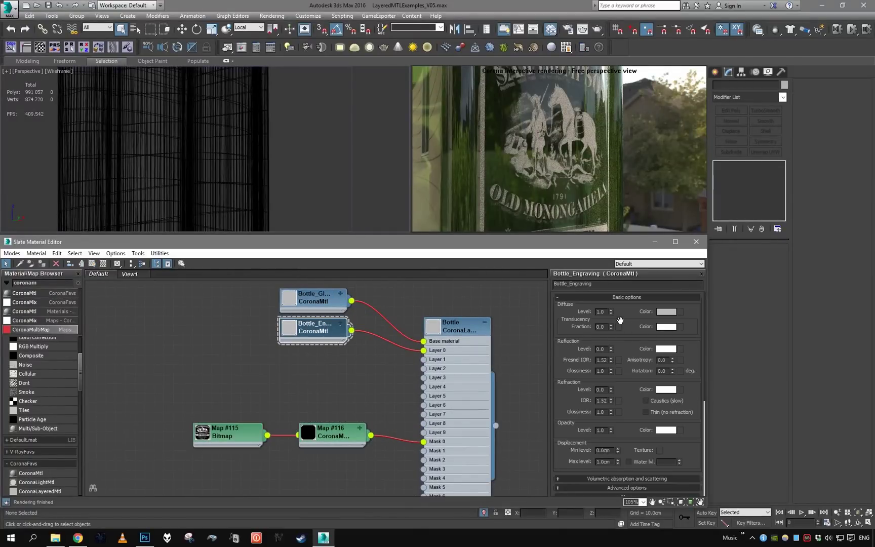
left_click(666, 311)
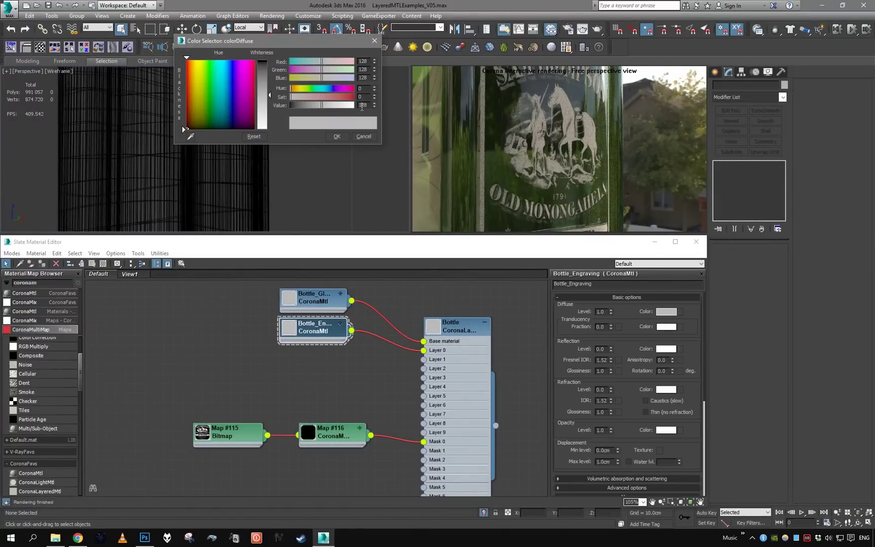
double_click(362, 105)
type("200")
key("Return")
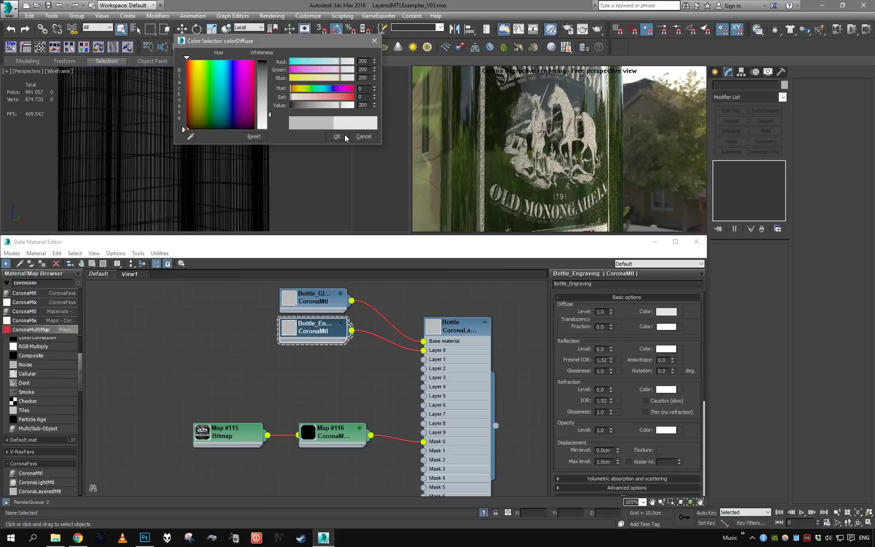
left_click(337, 136)
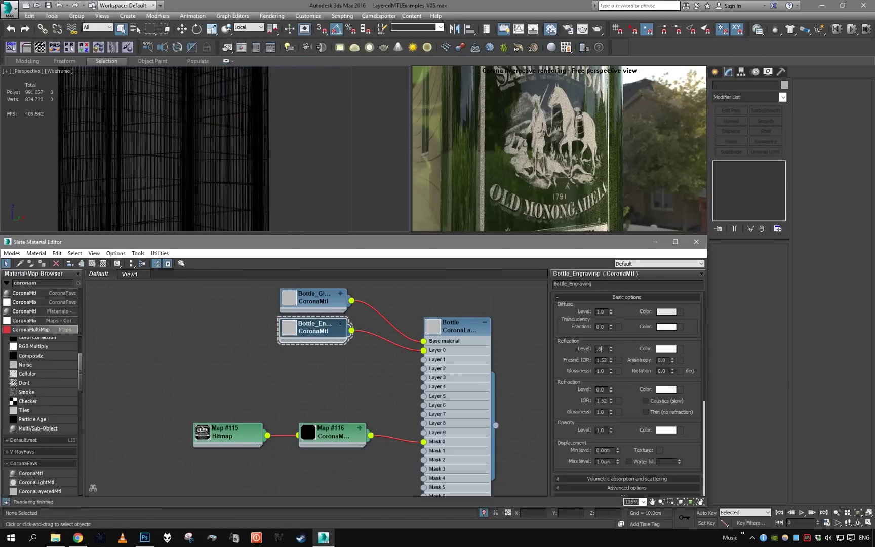
Step: Set Bottle_Engraving's reflection level to 0.6 and its reflection glossiness to 0.5
key("Return")
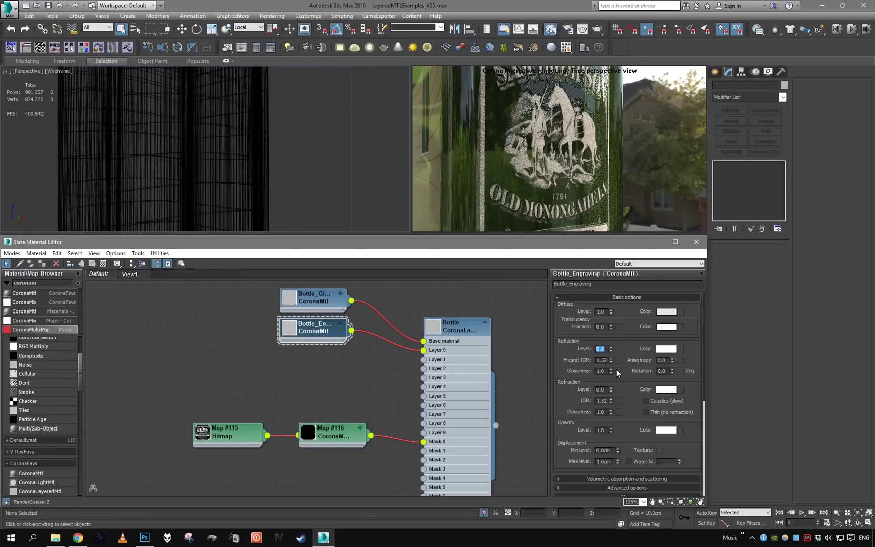
middle_click_drag(213, 172, 256, 142, "alt")
double_click(231, 434)
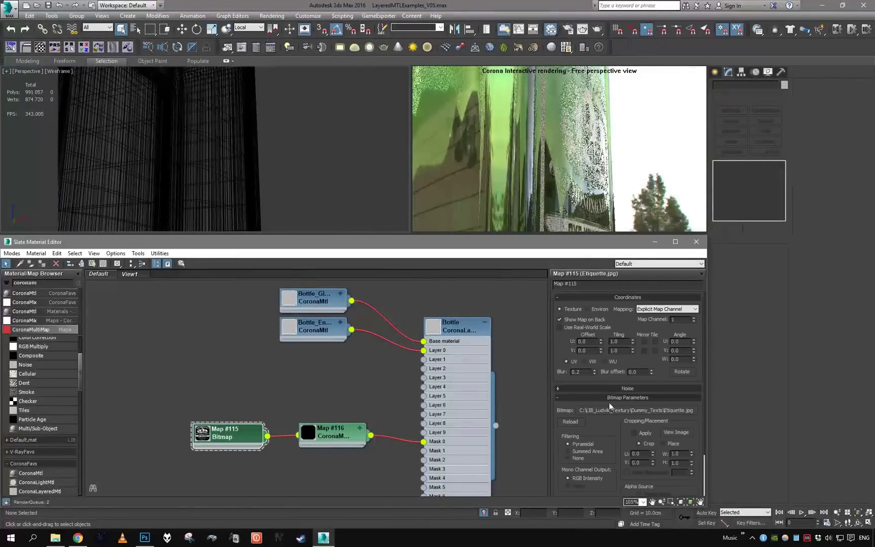
middle_click_drag(280, 150, 238, 168, "alt")
double_click(339, 323)
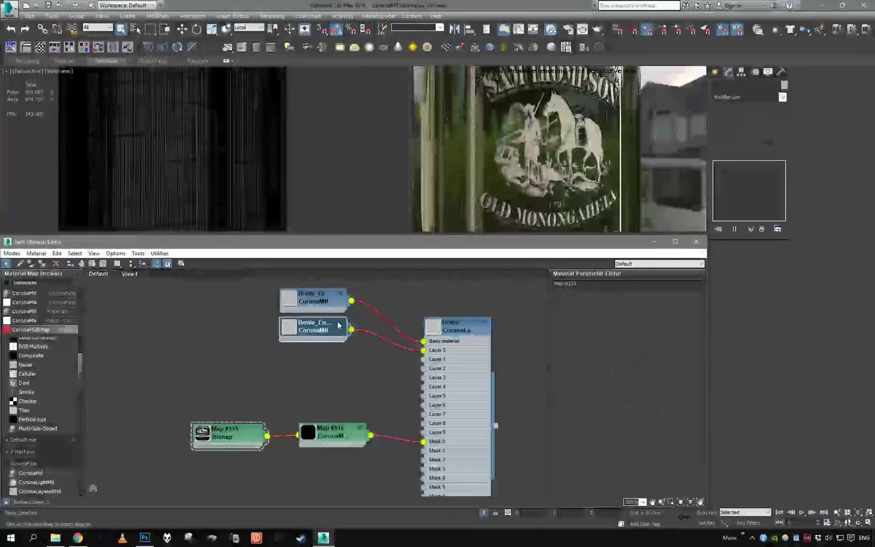
left_click(324, 332)
middle_click_drag(333, 350, 327, 406)
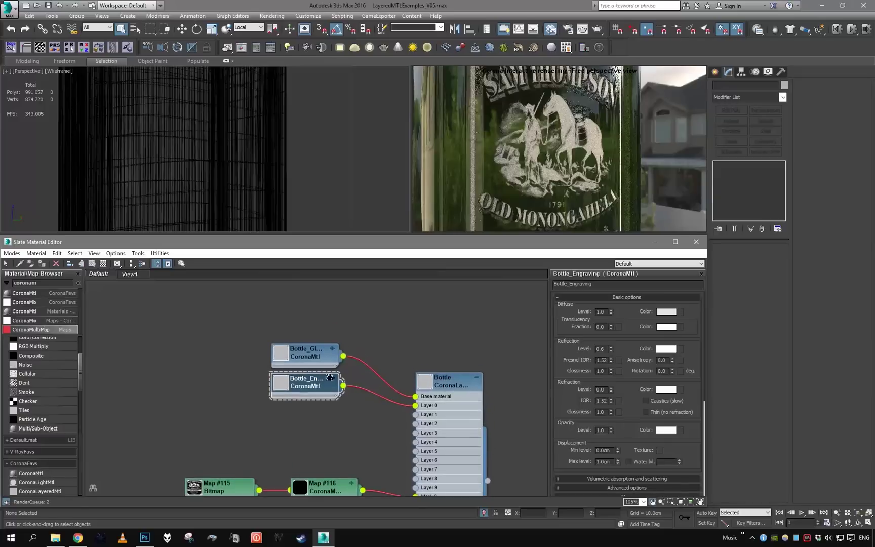
double_click(601, 370)
type(".5")
key("Return")
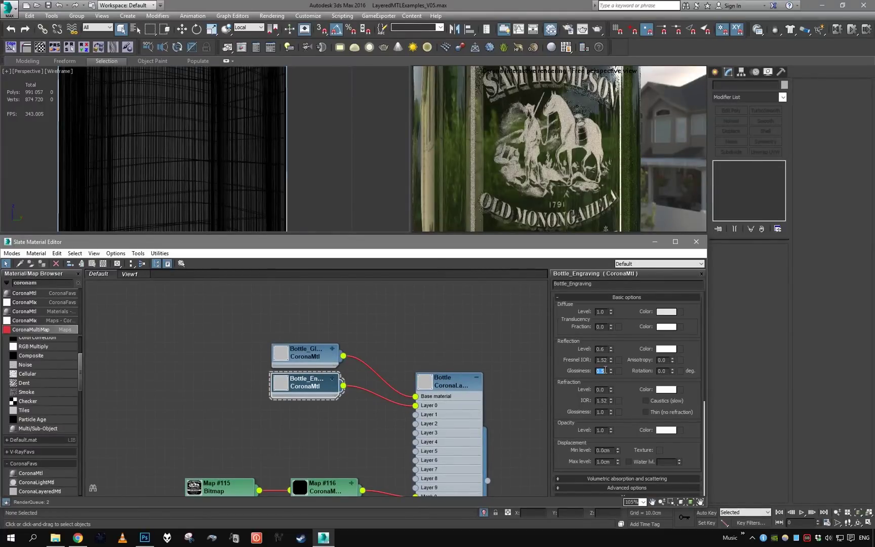
Step: Set Bottle_Engraving's Fresnel IOR to 3.0 and check the reflections on the label from another angle
mouse_move(265, 122)
middle_mouse_down("alt")
mouse_move(284, 112)
mouse_move(264, 125)
middle_mouse_up("alt")
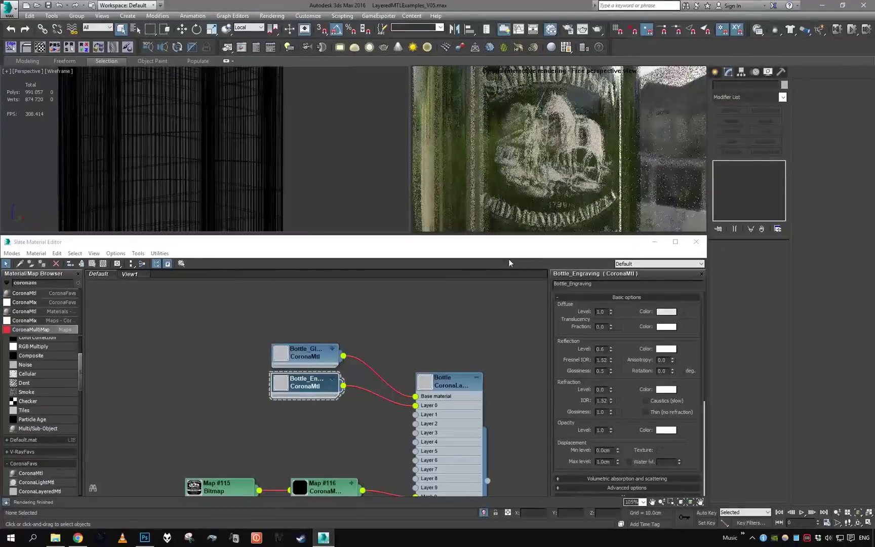
double_click(604, 360)
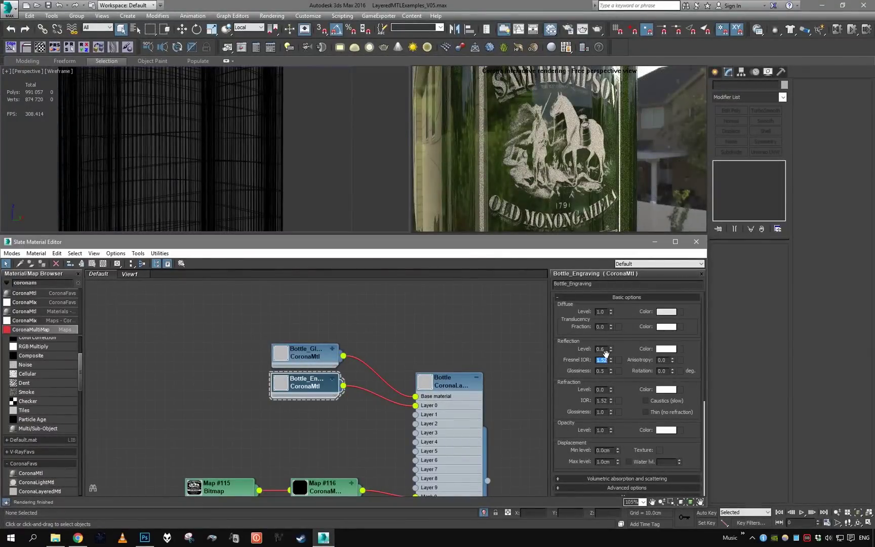
key("Return")
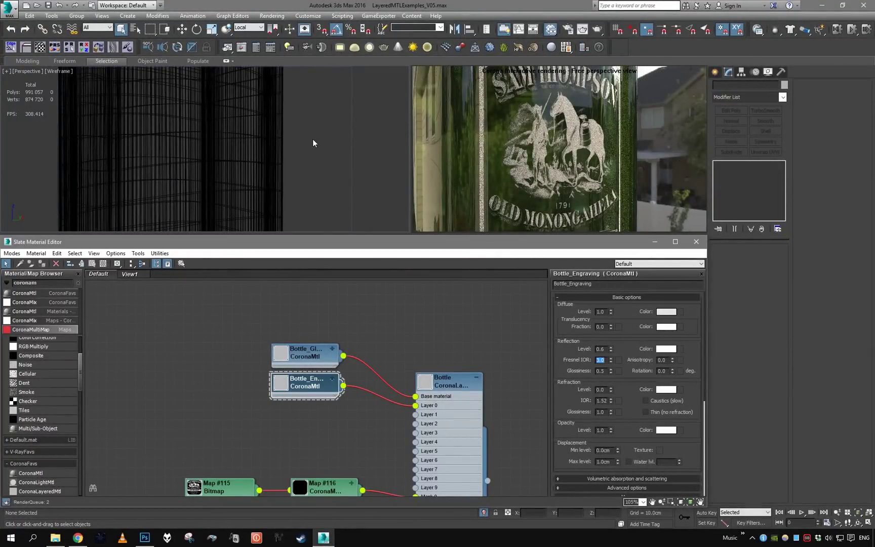
mouse_move(313, 138)
middle_mouse_down("alt")
mouse_move(262, 106)
mouse_move(324, 109)
mouse_move(326, 143)
mouse_move(317, 118)
mouse_move(283, 117)
mouse_move(322, 122)
middle_mouse_up("alt")
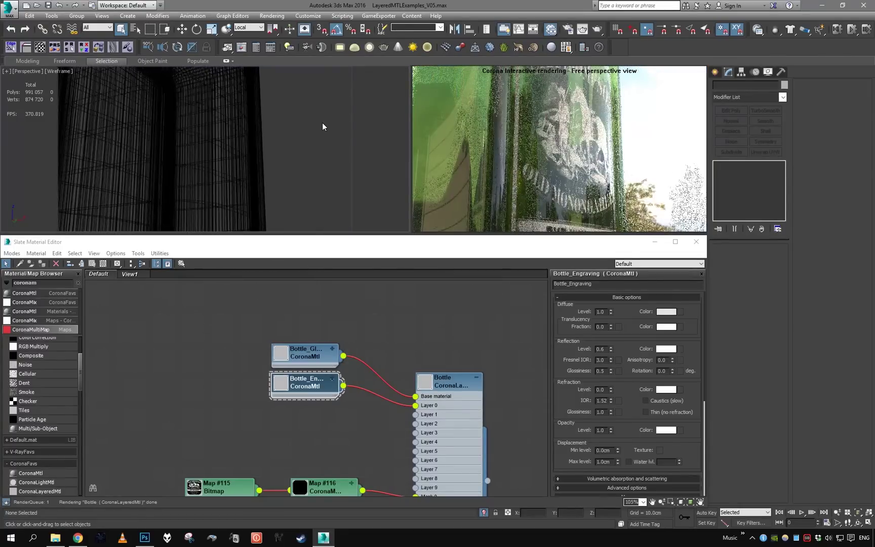
Step: Try a reflection glossiness of 0.6 on Bottle_Engraving and restore it to 0.5
double_click(606, 372)
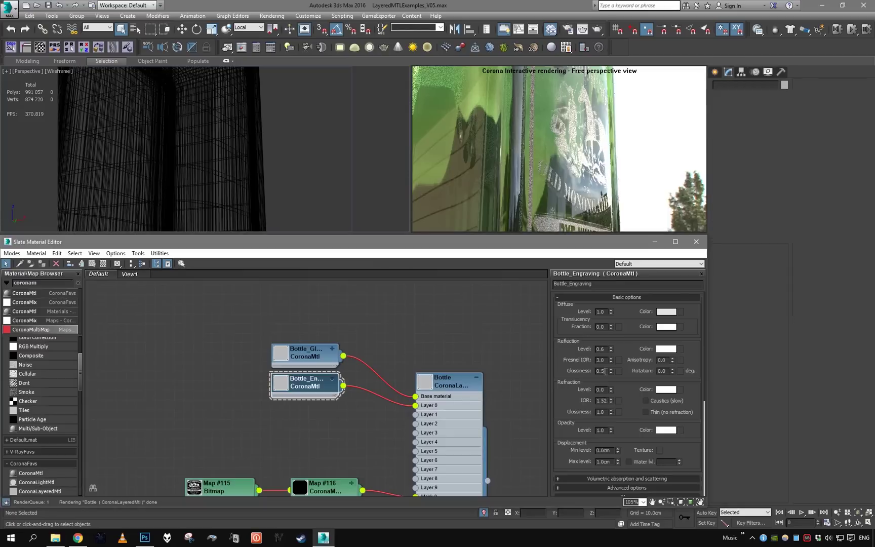
type("0.6")
key("Return")
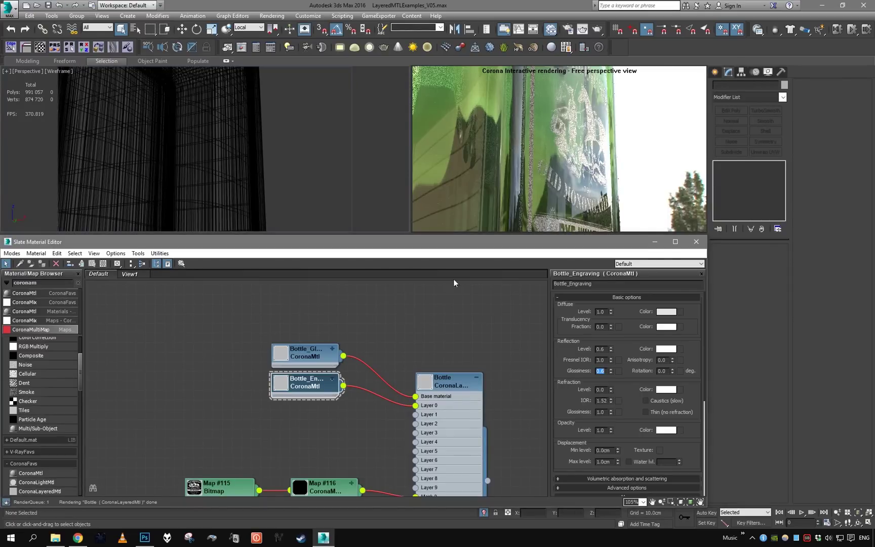
middle_click_drag(278, 144, 258, 150, "alt")
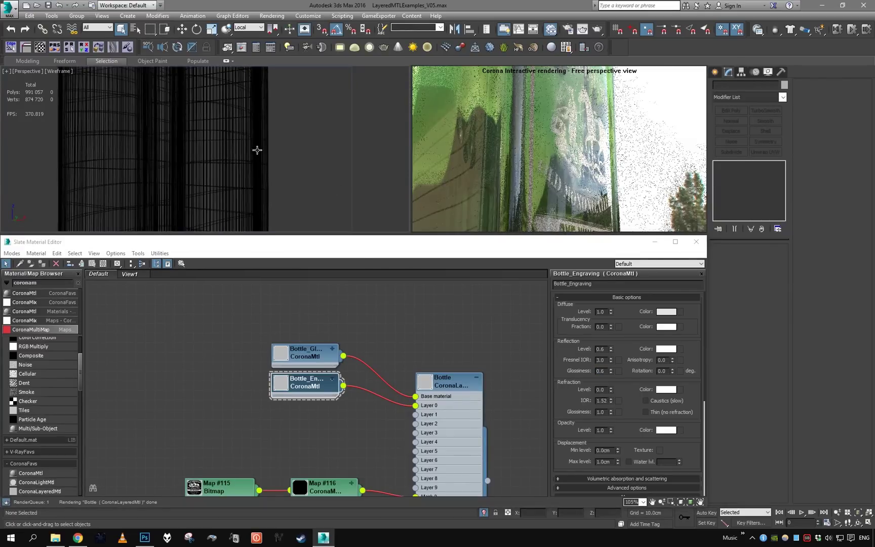
double_click(601, 371)
type("0.5")
key("Return")
middle_click_drag(293, 173, 250, 149, "alt")
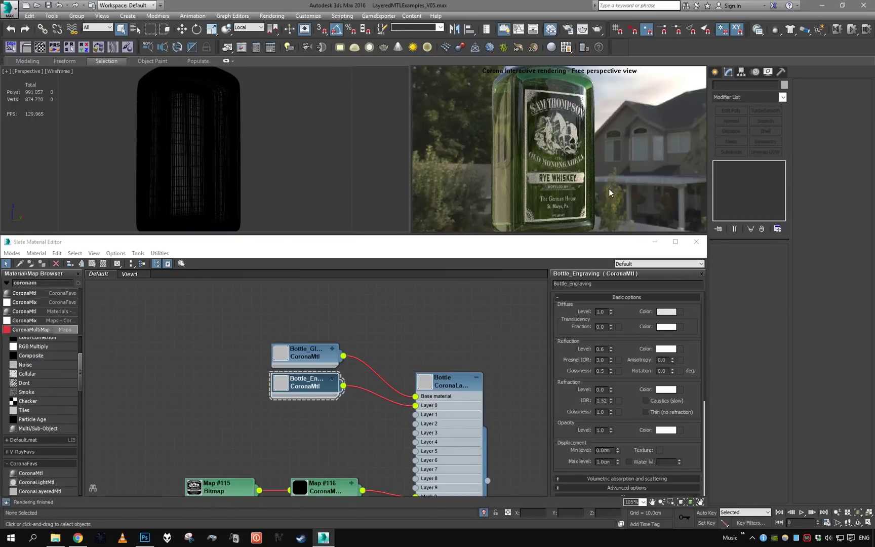
Step: Duplicate the Etiquette.jpg bitmap node into the free space below Bottle_Engraving and set the copy's blur to 1.0
scroll(273, 137, "up", 4)
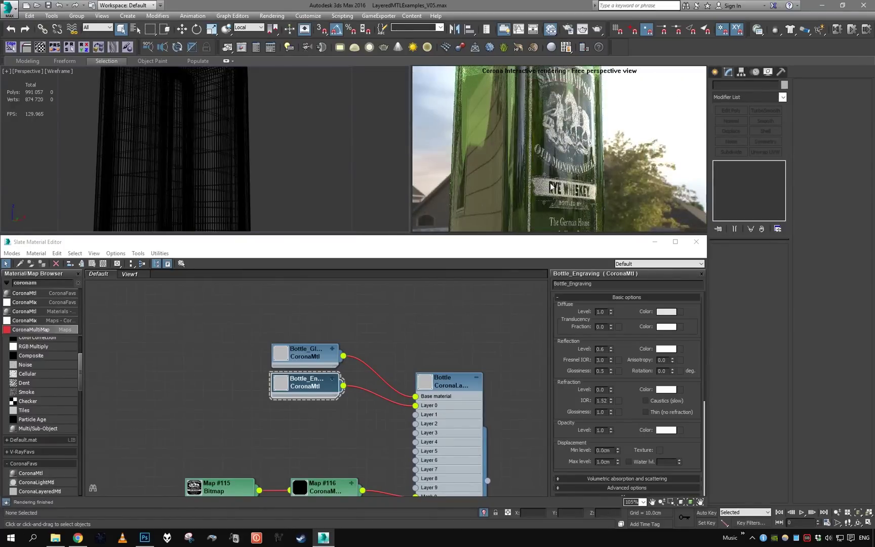
scroll(300, 117, "up", 2)
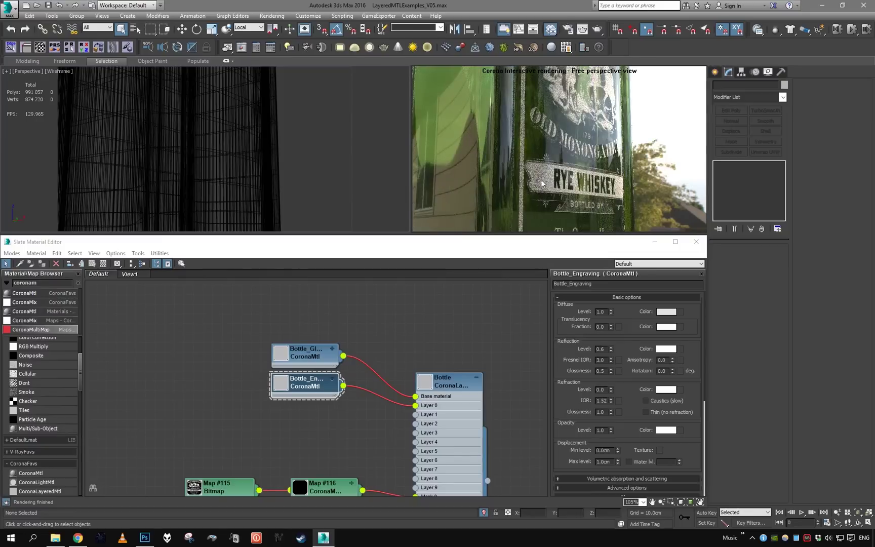
scroll(336, 149, "up", 2)
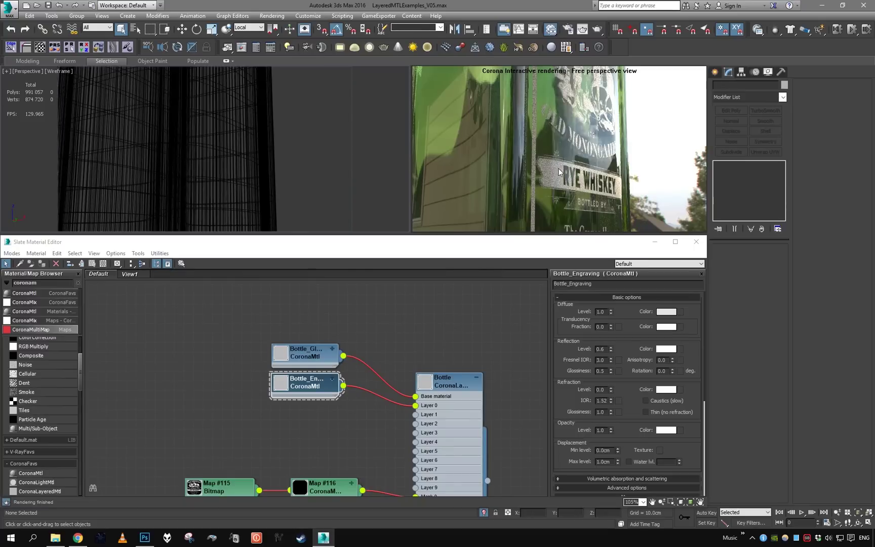
scroll(308, 324, "up", 3)
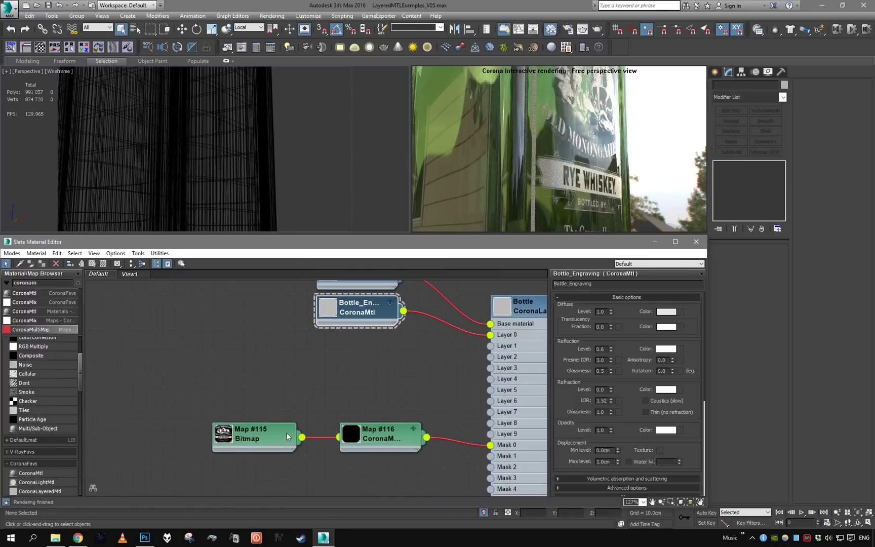
middle_click_drag(277, 432, 253, 444)
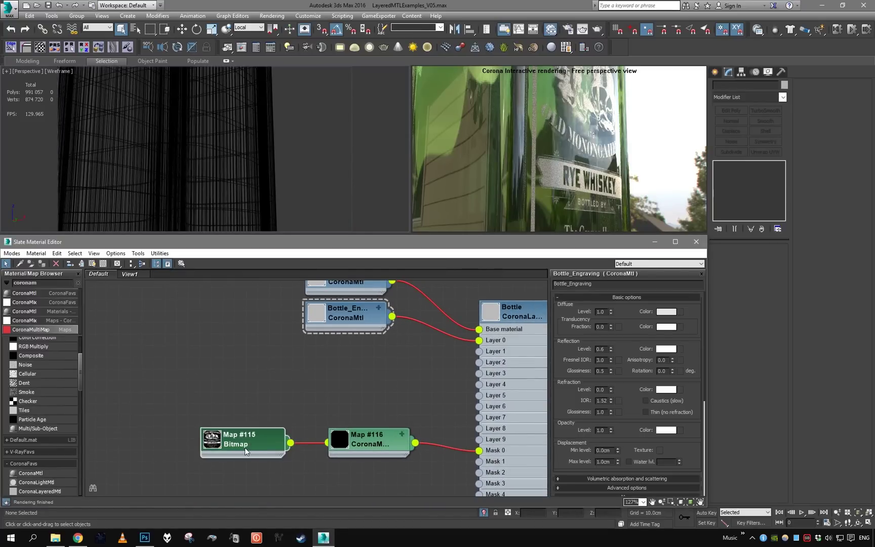
double_click(250, 450)
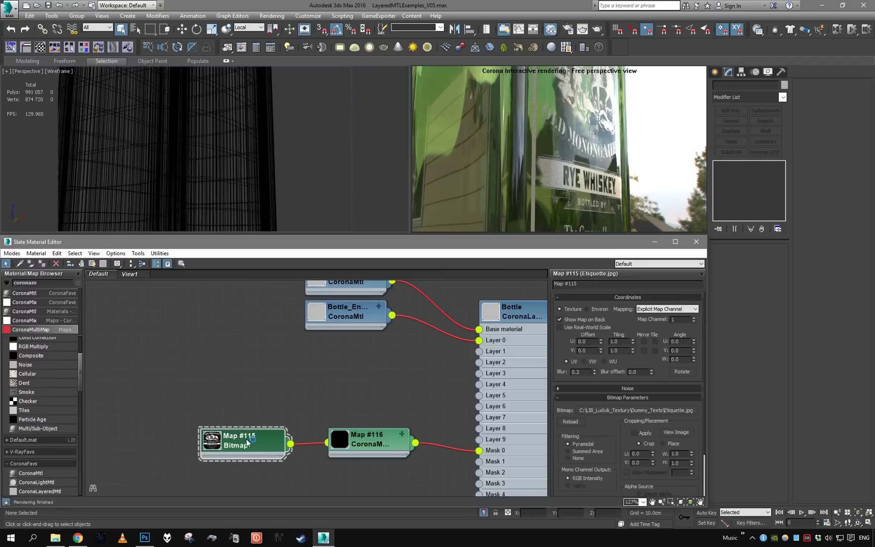
left_click_drag(250, 445, 226, 375, "shift")
left_click(226, 376)
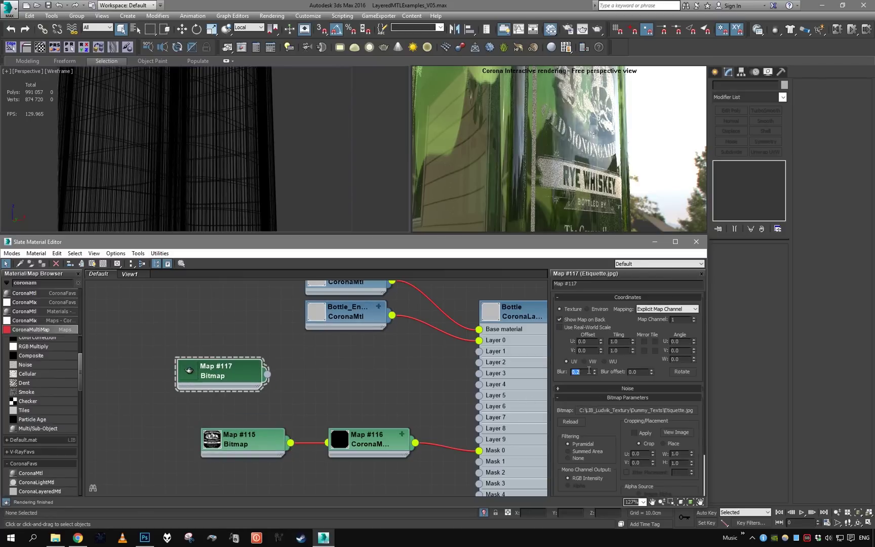
type("1")
key("Return")
Step: Feed the duplicated label bitmap into a new Output map, collapse its node and enable Invert
left_click_drag(268, 375, 350, 367)
mouse_move(375, 378)
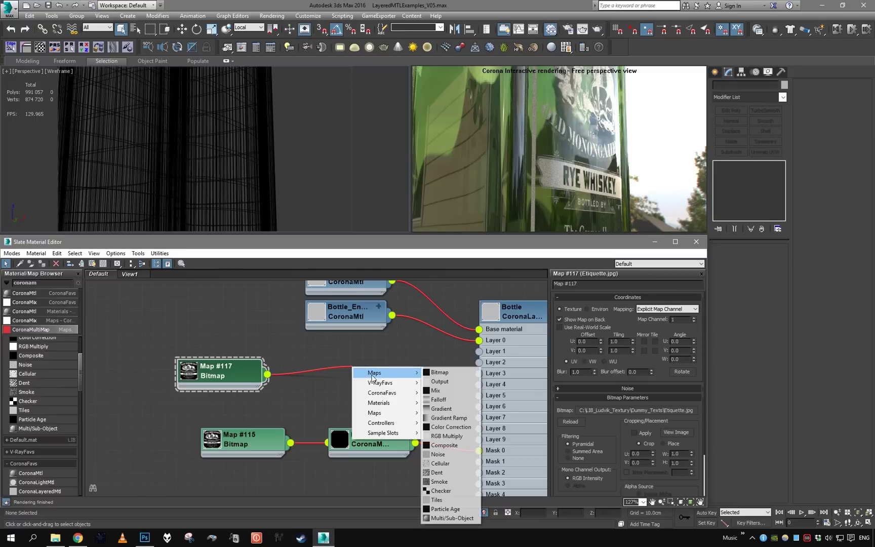
left_click(449, 382)
left_click(338, 380)
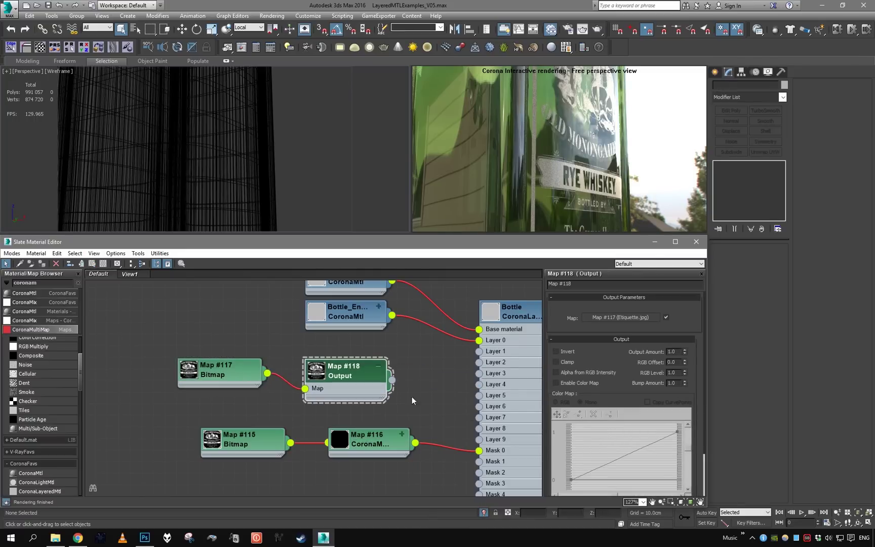
left_click(378, 366)
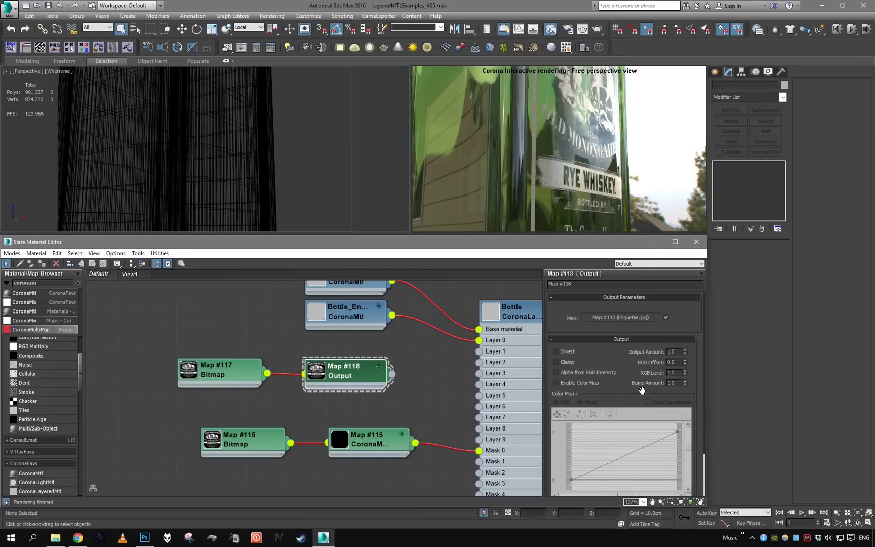
left_click(568, 352)
Step: Connect the inverted Output map to the Bump input of the Bottle_Engraving material
middle_click_drag(228, 364, 308, 392)
left_click_drag(416, 404, 230, 382)
left_click_drag(286, 379, 419, 376)
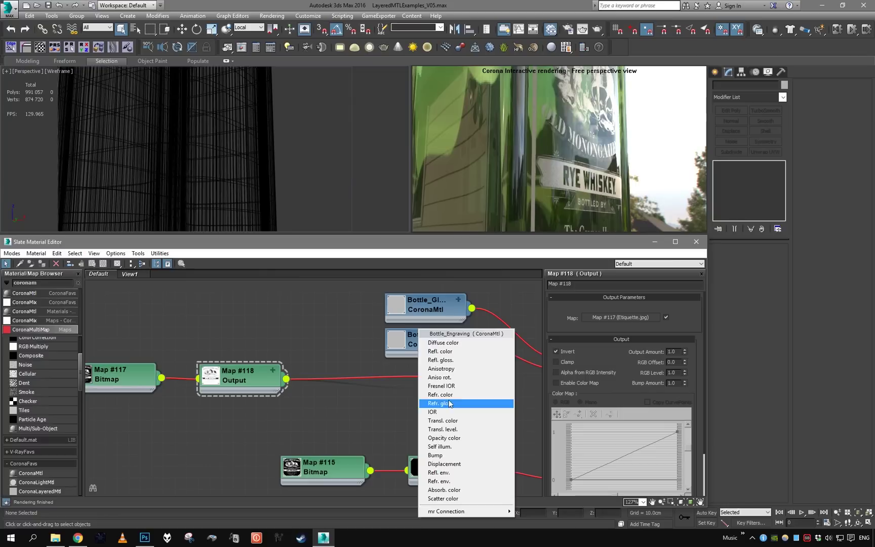
left_click(439, 455)
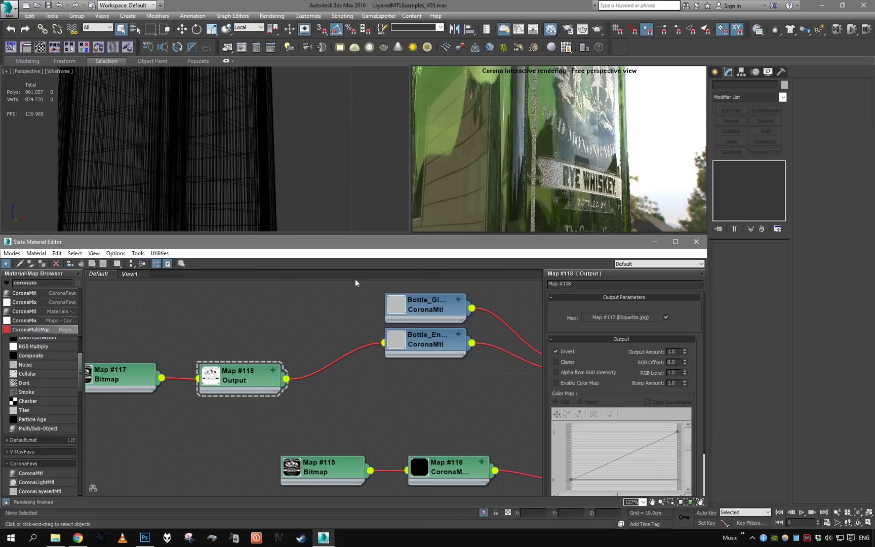
Step: Line up the label bitmap node beside its Output map and set the bitmap's bump amount to 2.0
mouse_move(282, 174)
middle_mouse_down("alt")
mouse_move(297, 176)
mouse_move(276, 182)
middle_mouse_up("alt")
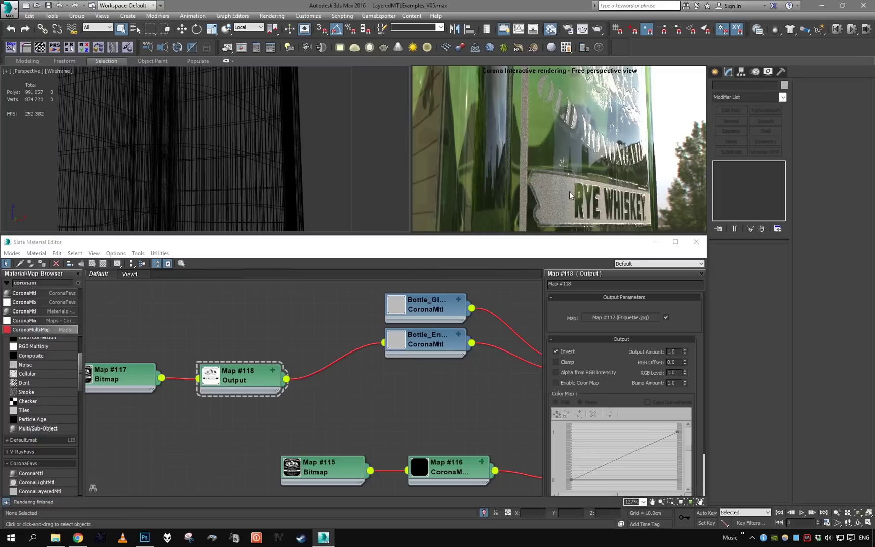
middle_click_drag(213, 356, 250, 368)
left_click_drag(143, 342, 268, 398)
left_click_drag(276, 391, 346, 367)
double_click(237, 368)
left_click(236, 367)
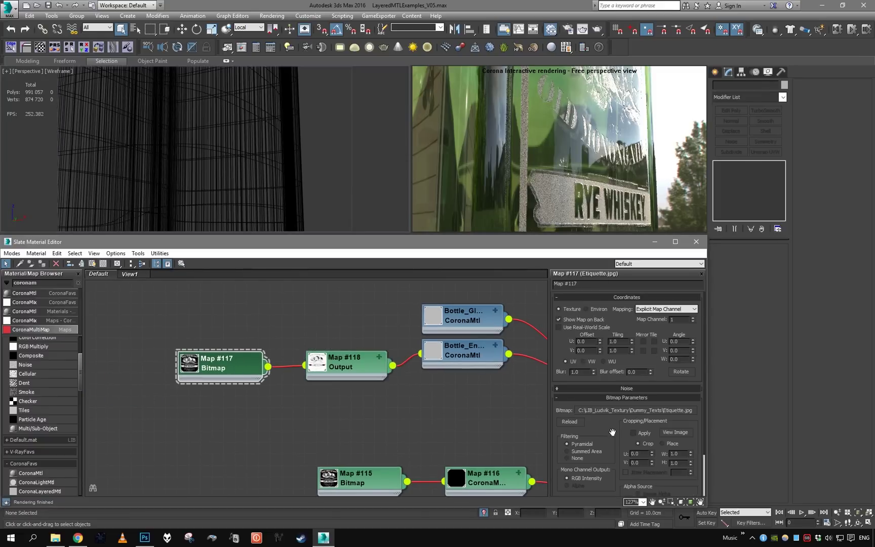
left_click_drag(613, 432, 598, 379)
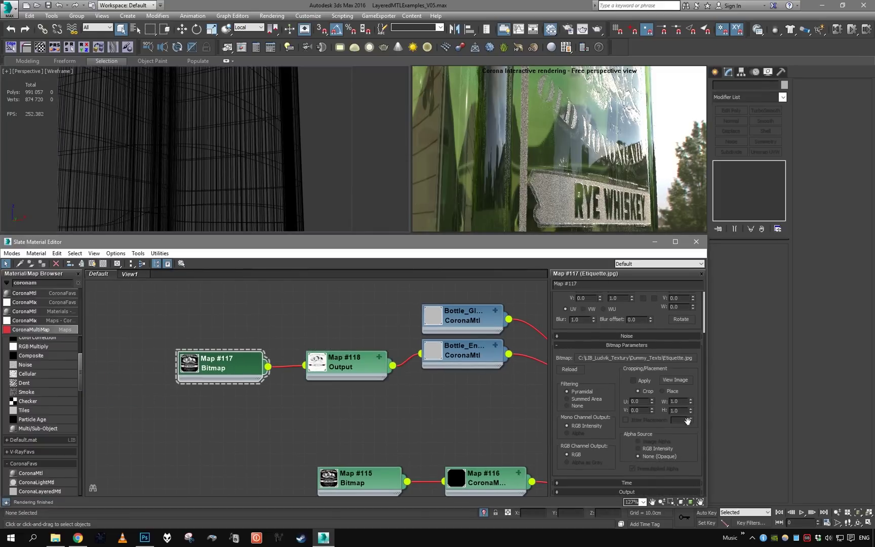
left_click(643, 490)
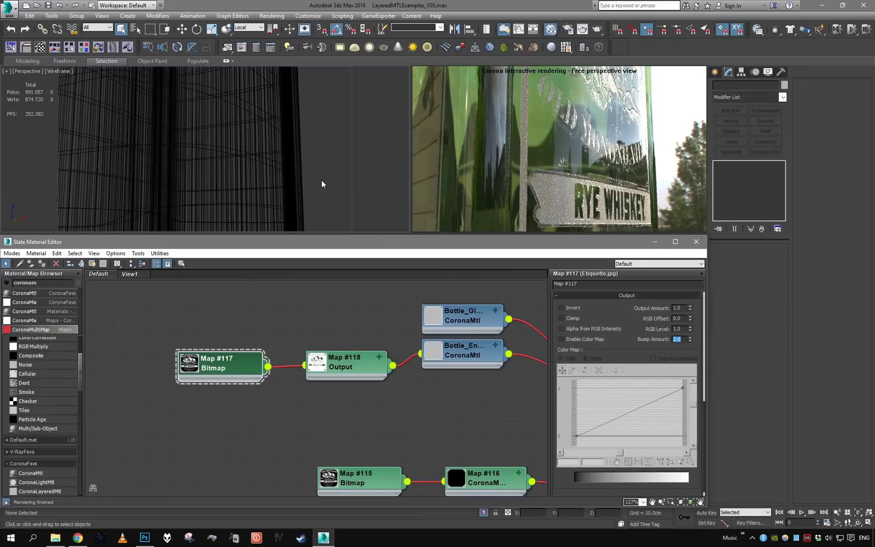
Step: Set the translucency fraction of the Bottle_Engraving material to 0.5
middle_click_drag(321, 180, 262, 171, "alt")
scroll(254, 161, "down", 3)
scroll(246, 152, "up", 4)
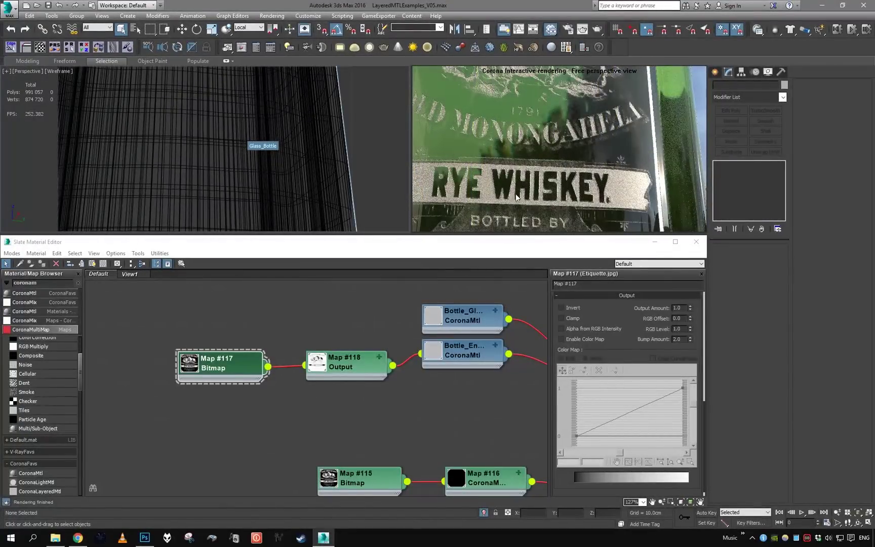
scroll(411, 360, "down", 1)
middle_click_drag(420, 361, 259, 428)
scroll(456, 438, "down", 3)
middle_click_drag(441, 438, 488, 392)
scroll(430, 415, "up", 1)
left_click(374, 379)
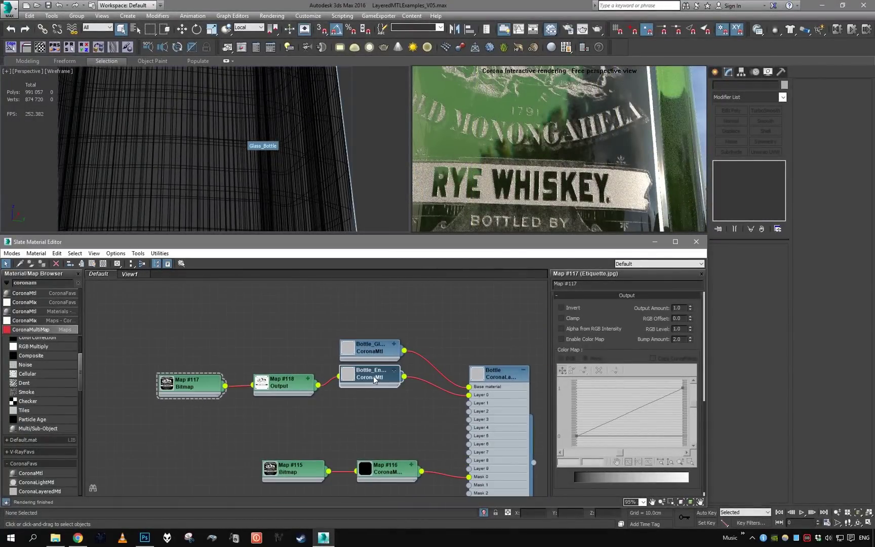
double_click(374, 376)
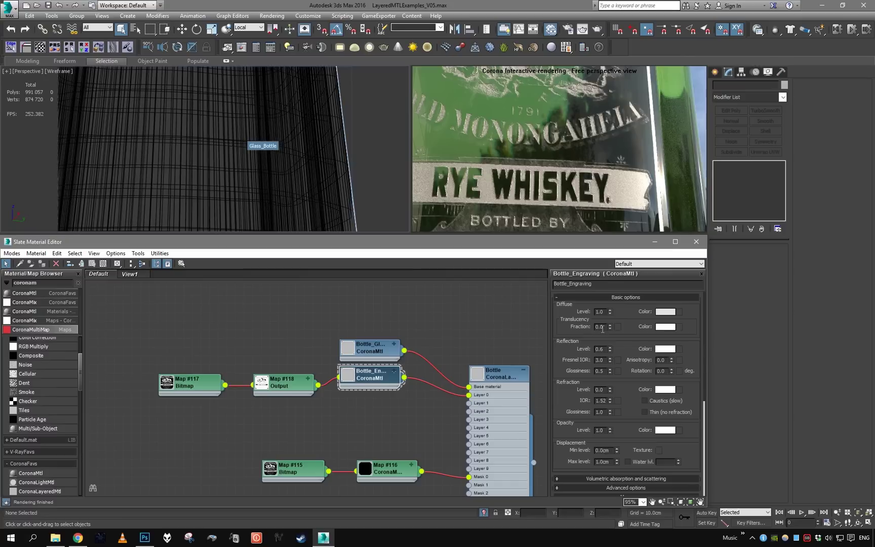
double_click(601, 327)
type(".5")
key("Return")
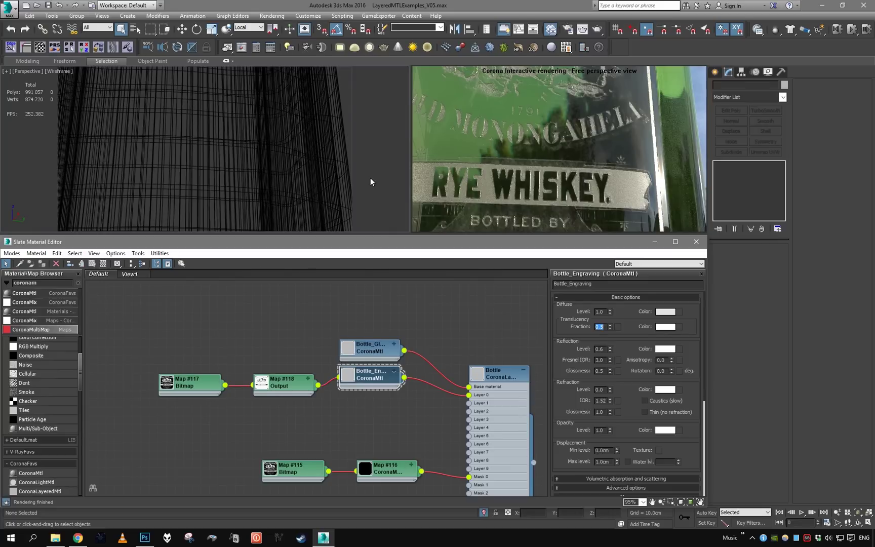
Step: Reposition the mask's bitmap and Corona map nodes to leave a free area beneath Bottle_Engraving
scroll(313, 151, "down", 5)
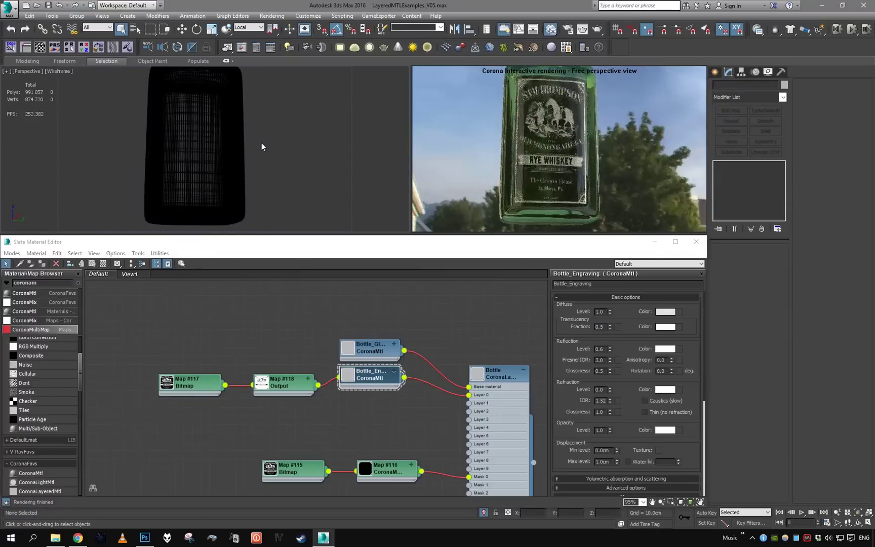
scroll(257, 136, "up", 2)
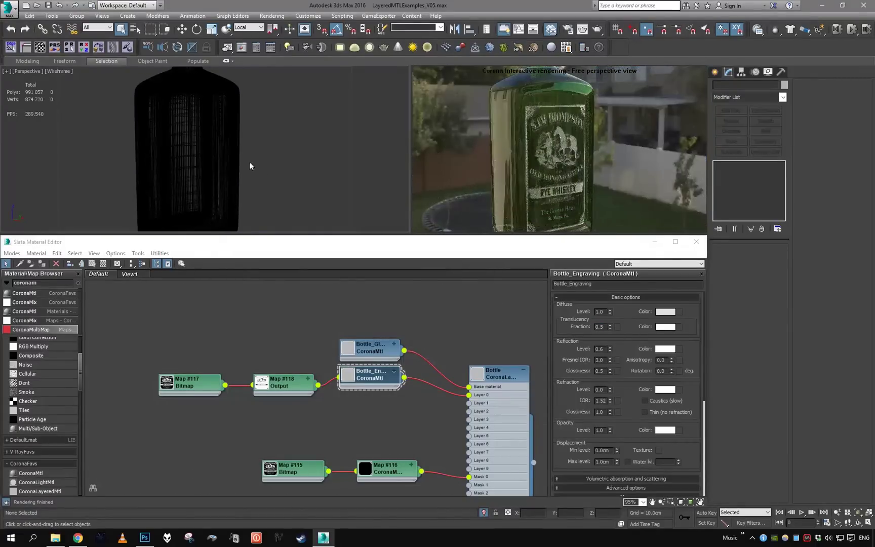
scroll(227, 144, "down", 3)
scroll(310, 390, "down", 2)
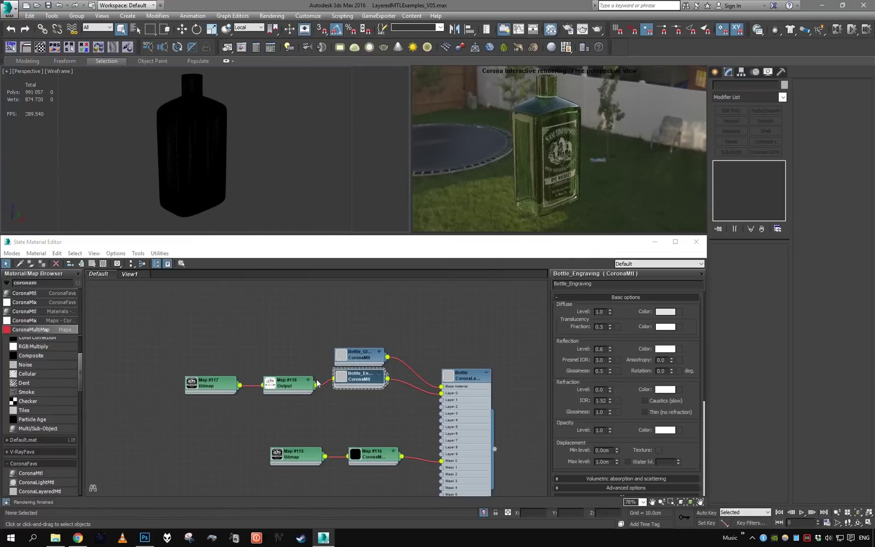
middle_click_drag(350, 401, 303, 324)
scroll(343, 349, "up", 1)
middle_click_drag(345, 350, 375, 360)
scroll(375, 360, "up", 1)
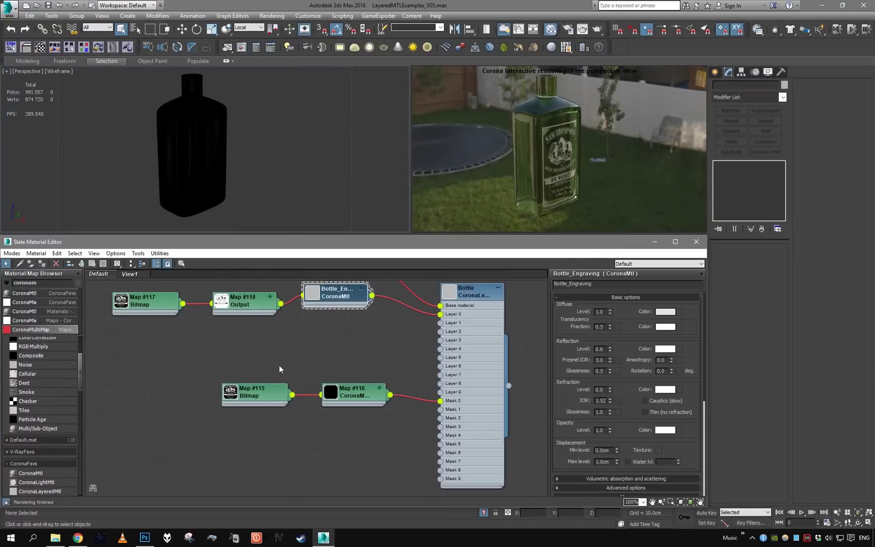
left_click_drag(279, 365, 352, 400)
left_click_drag(349, 389, 339, 362)
left_click(341, 403)
middle_click_drag(204, 427, 217, 444)
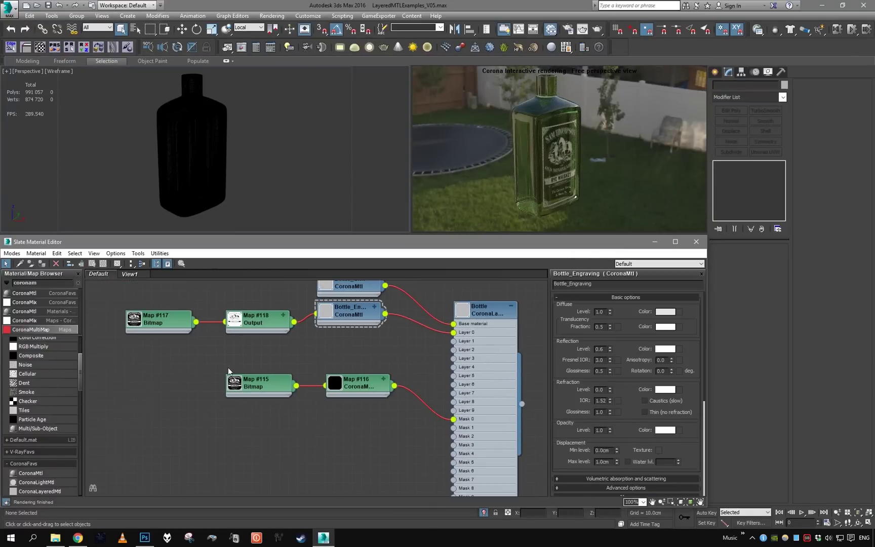
left_click_drag(246, 364, 345, 412)
Step: Add a CoronaMtl named Bottle_Dust with translucency fraction 0.5 and connect it to Layer 1 of the Bottle material
left_click_drag(25, 311, 273, 350)
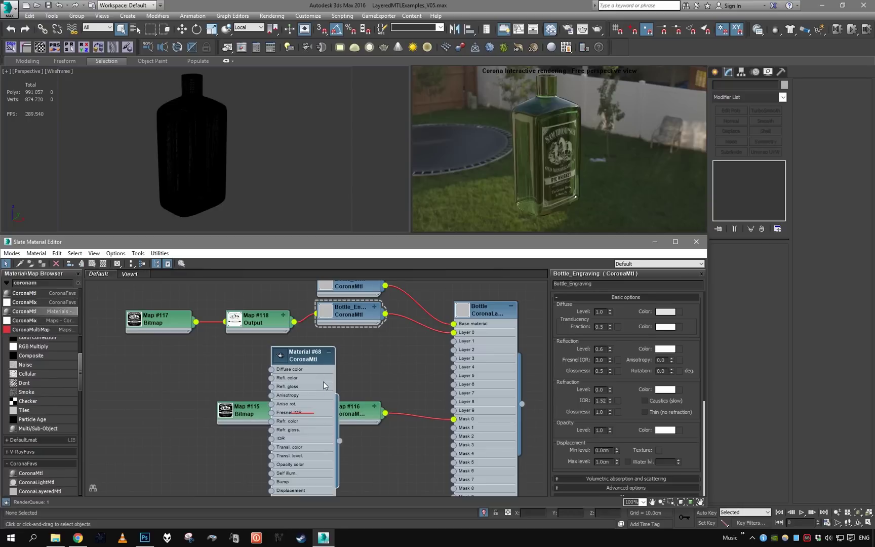
double_click(328, 380)
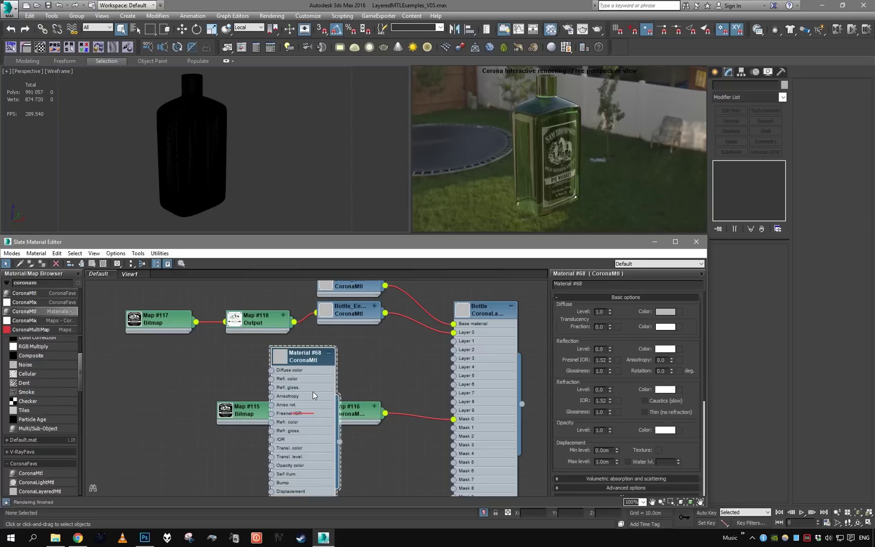
left_click_drag(312, 393, 331, 375)
left_click(590, 284)
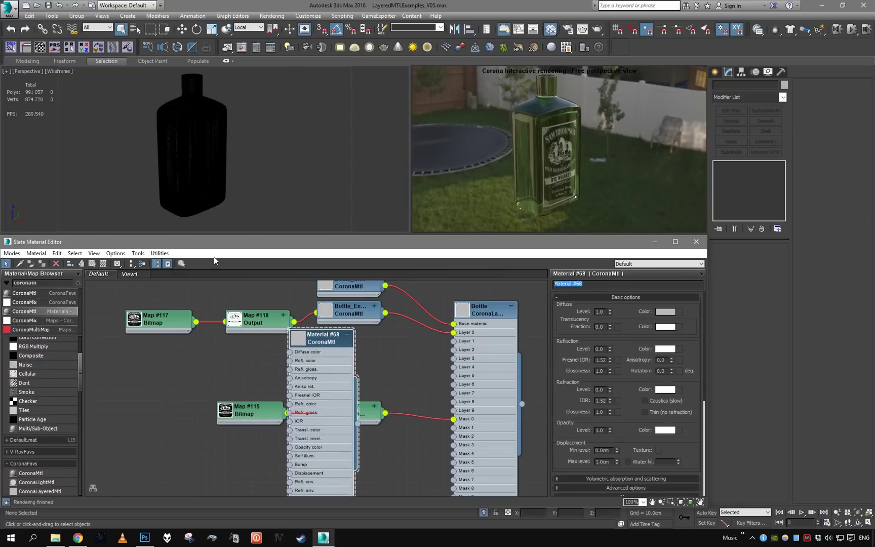
type("Bottle_Dust")
left_click(347, 334)
left_click_drag(355, 340, 454, 341)
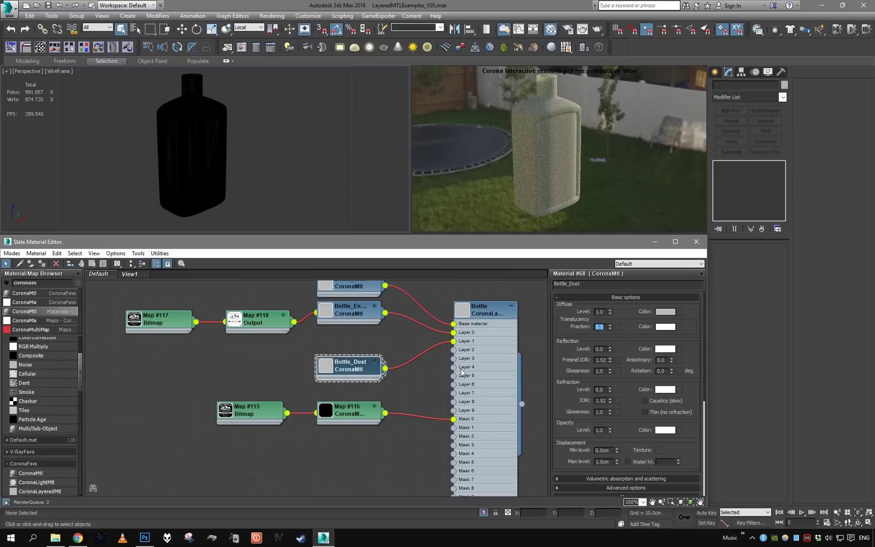
Step: Move the engraving mask's bitmap and Corona map nodes further down, away from Bottle_Dust
scroll(338, 399, "up", 1)
left_click_drag(256, 418, 358, 442)
left_click_drag(355, 425, 352, 466)
Step: Add a Falloff map in front of Bottle_Dust and connect it to that material
left_click(94, 393)
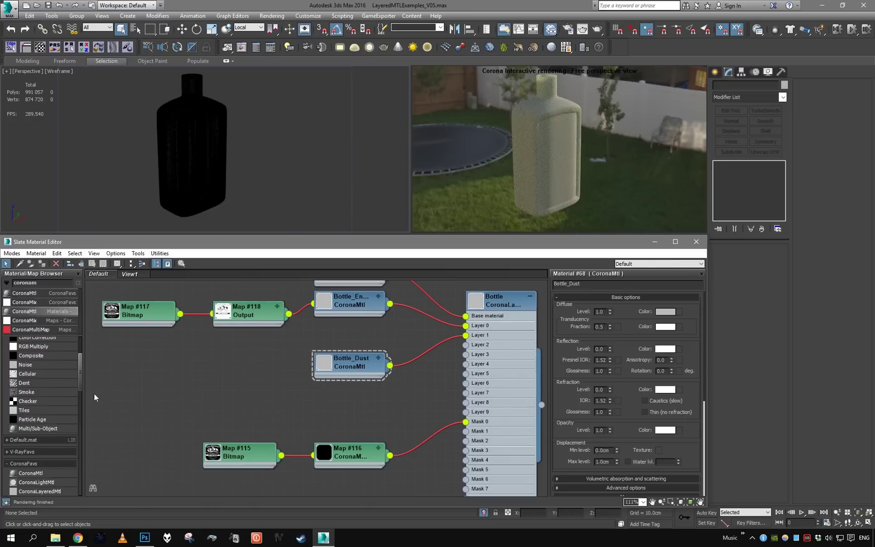
left_click_drag(81, 367, 82, 325)
left_click_drag(30, 378, 227, 373)
double_click(227, 374)
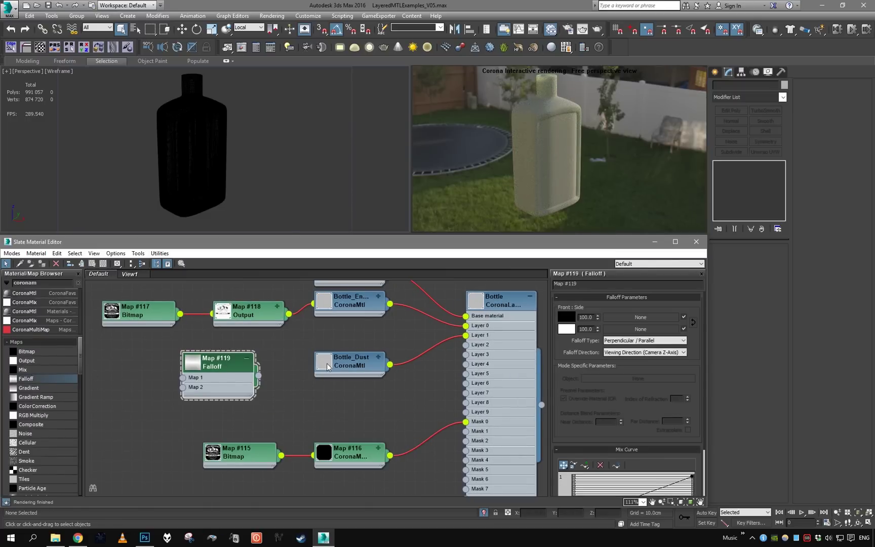
left_click_drag(258, 376, 317, 470)
scroll(329, 403, "down", 2)
scroll(288, 427, "up", 3)
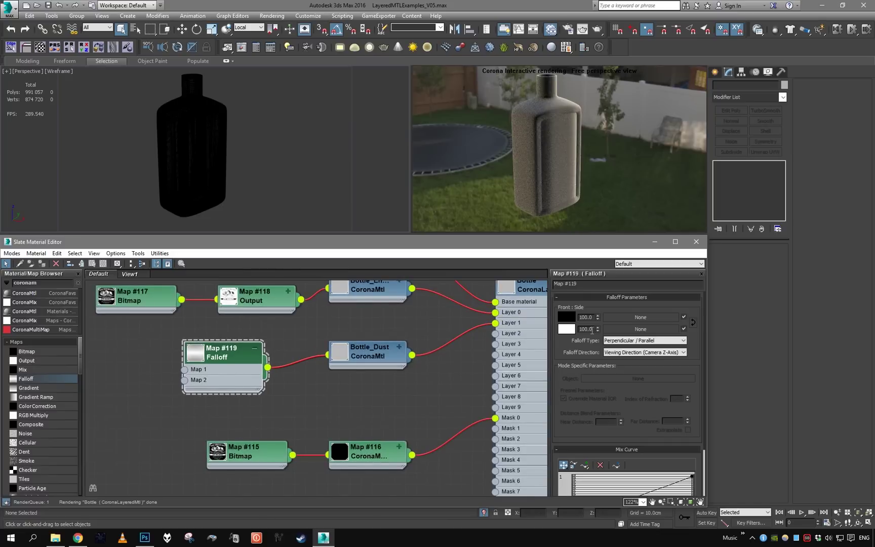
Step: Set the Falloff map's front color to a dark brown, RGB 31, 26, 22
left_click(567, 318)
left_click(316, 106)
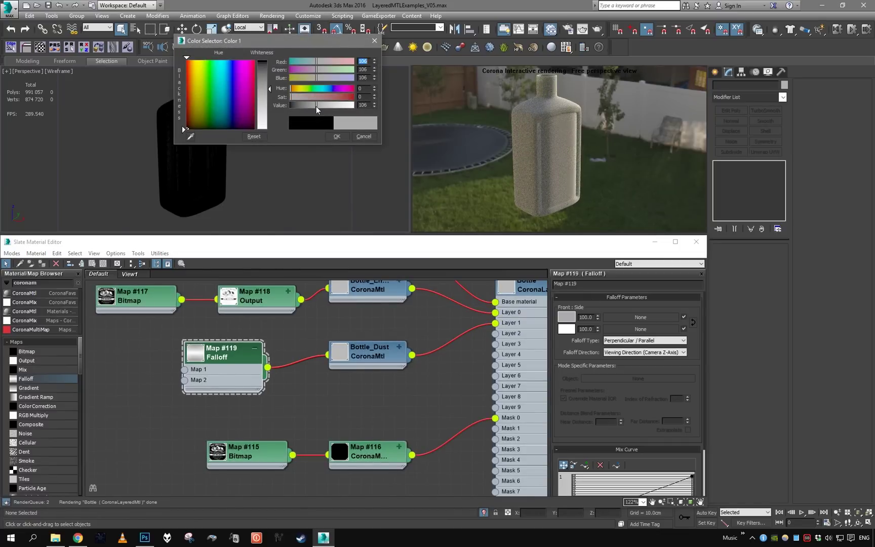
mouse_move(319, 104)
left_mouse_down()
mouse_move(303, 105)
mouse_move(306, 97)
left_mouse_up()
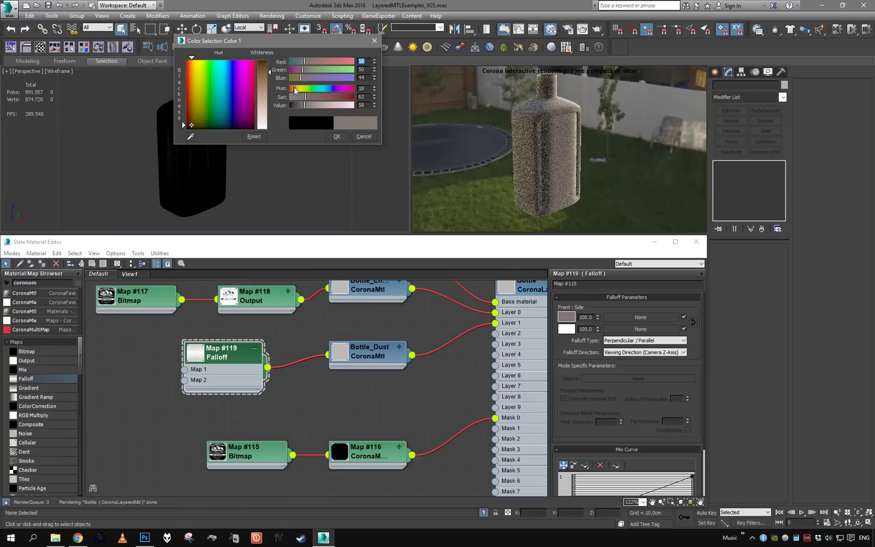
left_click(297, 89)
left_click(309, 97)
left_click_drag(304, 105, 301, 105)
left_click(335, 137)
Step: Copy the Falloff front color to the side color and lighten the copy to a value of 176
left_click_drag(565, 317, 567, 330)
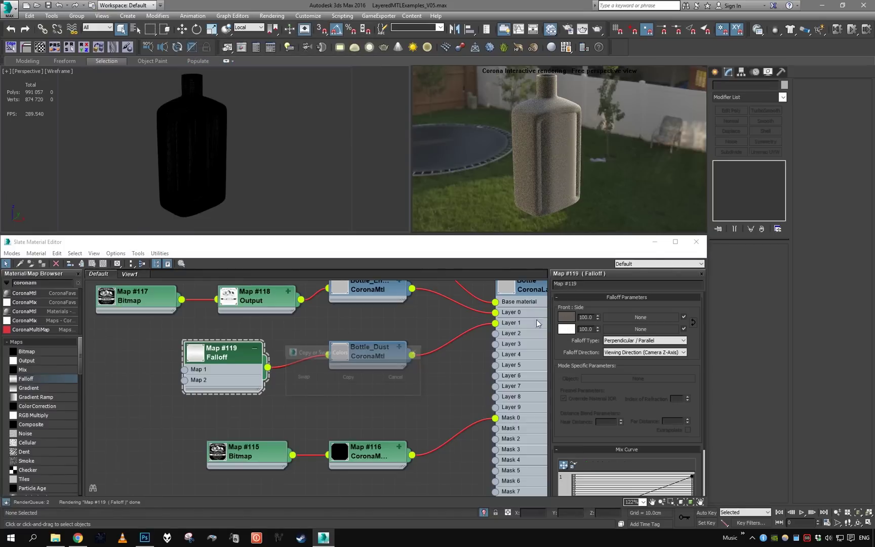
left_click(349, 378)
left_click(566, 329)
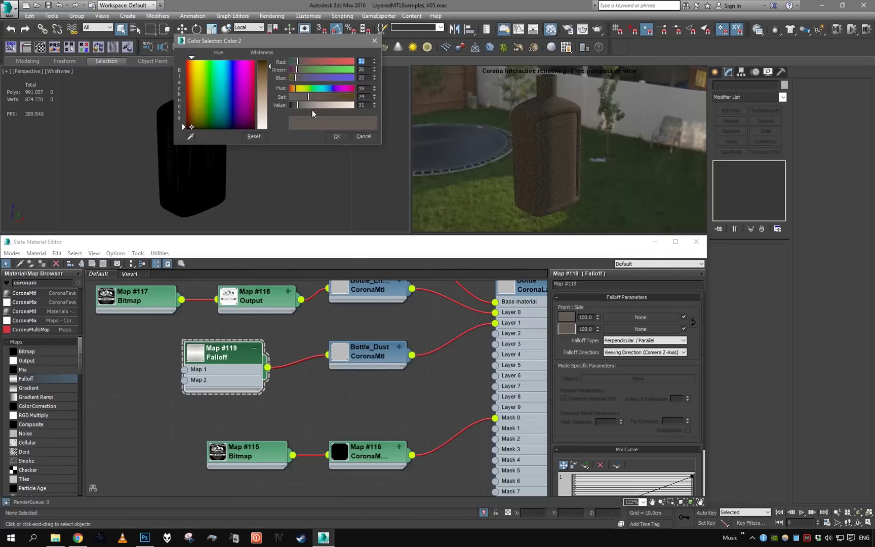
left_click_drag(312, 105, 333, 105)
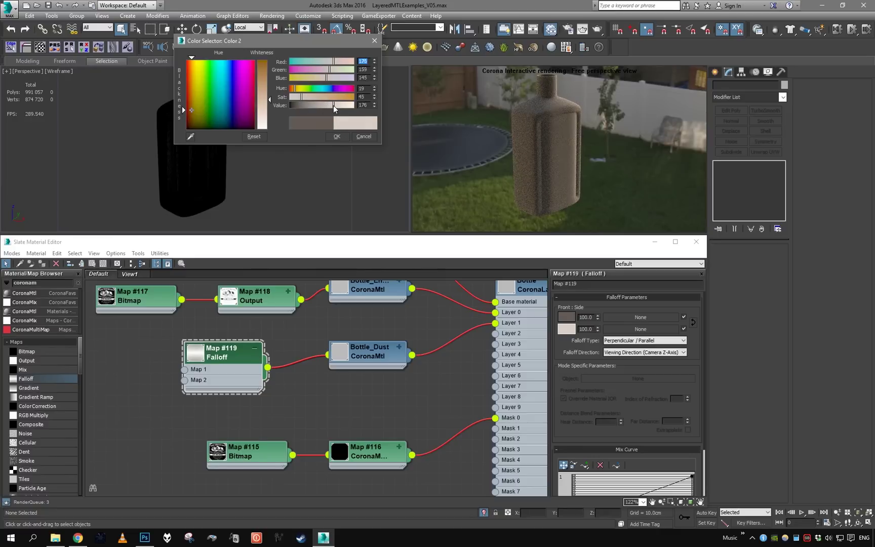
left_click(337, 137)
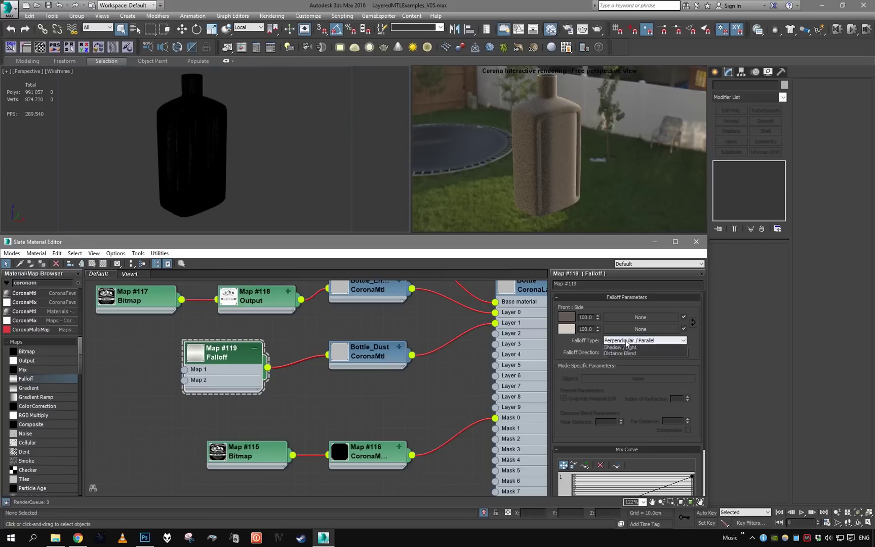
Step: Set the falloff type to Fresnel with an index of refraction of 2.5
left_click(643, 341)
left_click(623, 361)
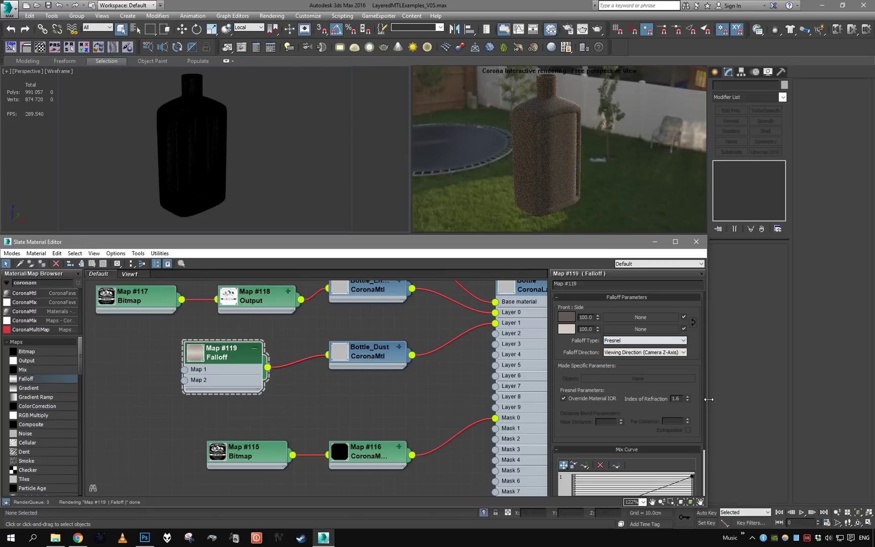
type("3")
key("Return")
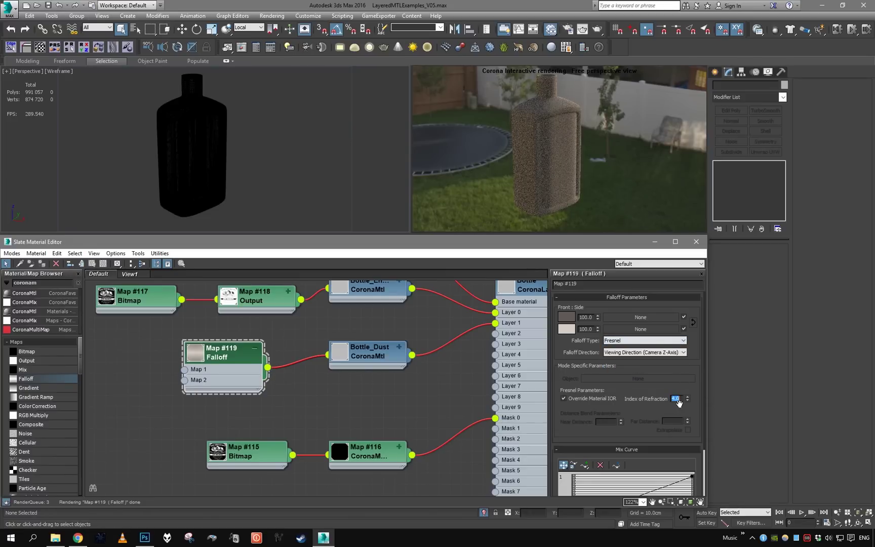
type("3")
key("Return")
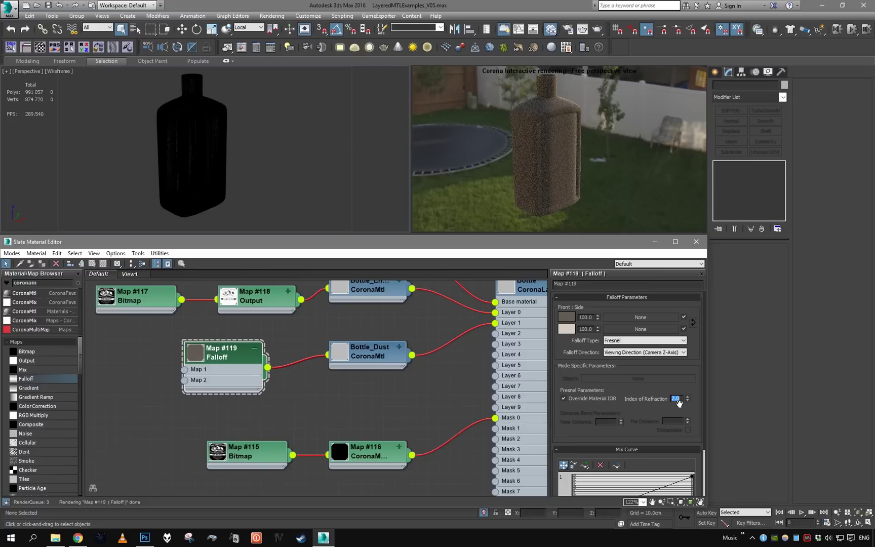
type("2")
key("Return")
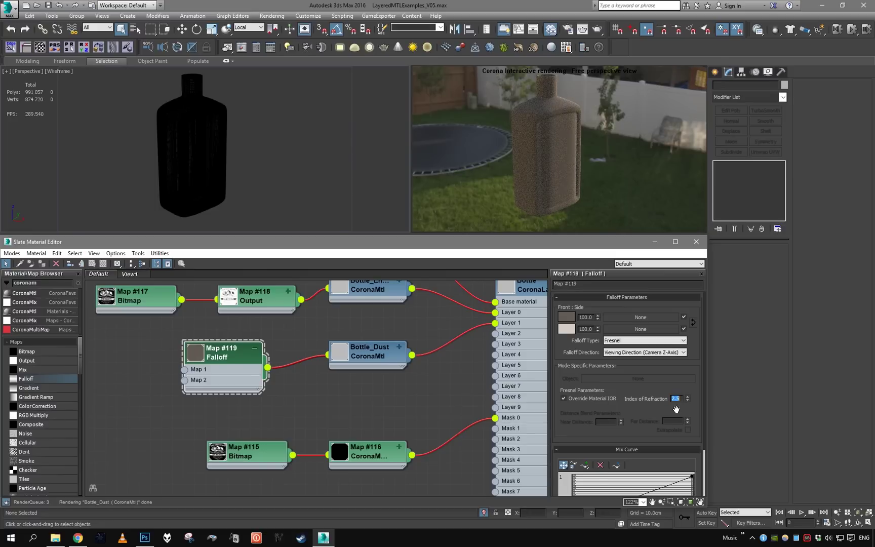
Step: Convert both end points of the Falloff mix curve to Bezier-Corner and pull their handles to bow the curve upward
left_click_drag(676, 409, 661, 361)
right_click(691, 430)
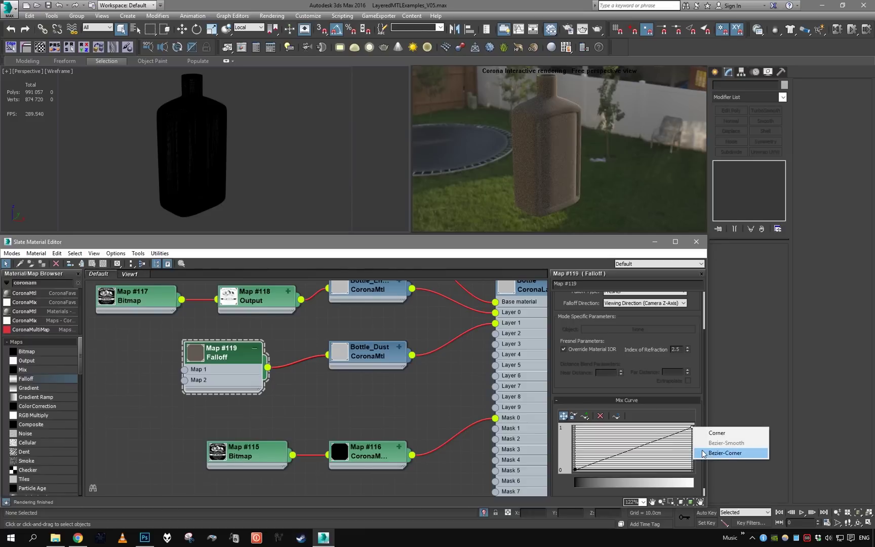
left_click(722, 452)
left_click_drag(664, 439, 629, 428)
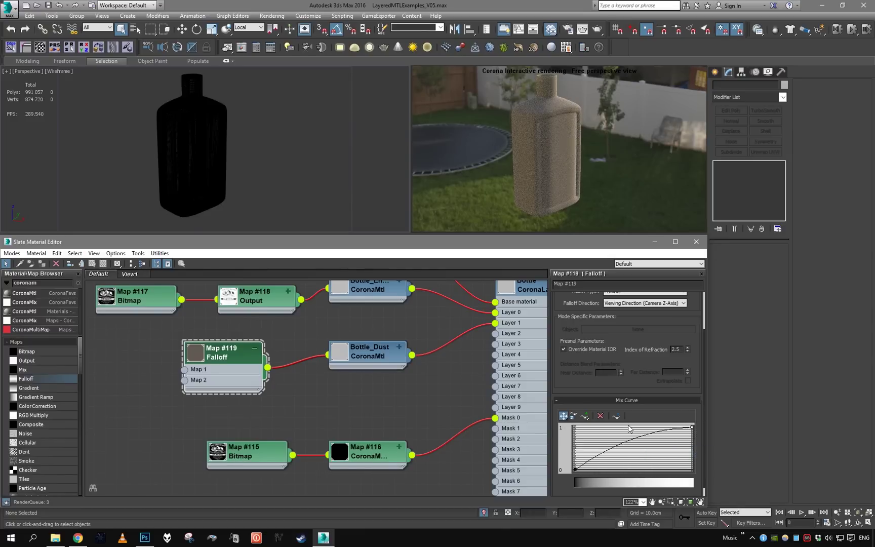
right_click(575, 470)
left_click(597, 494)
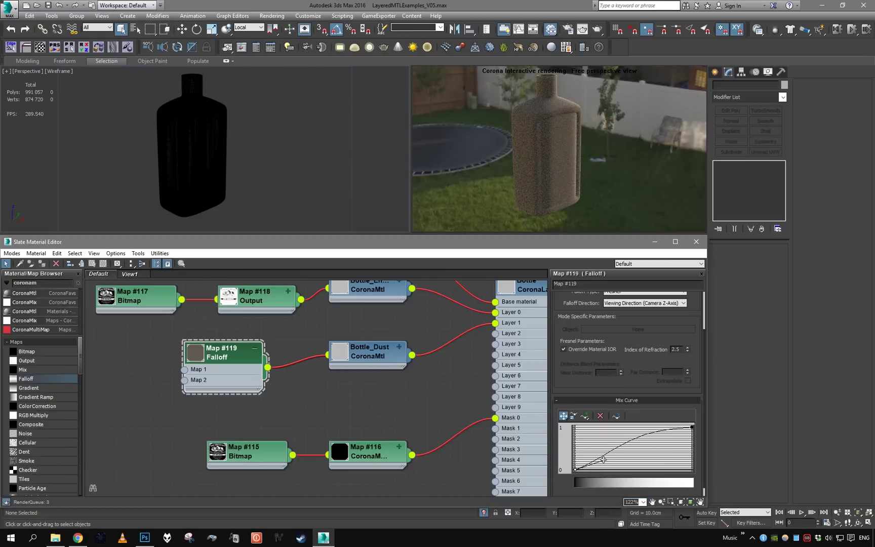
left_click_drag(603, 460, 609, 463)
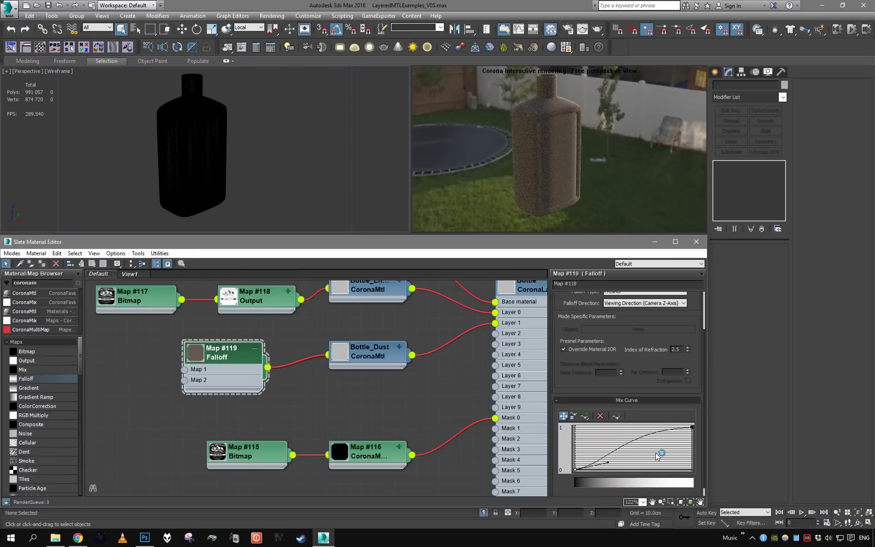
left_click_drag(692, 427, 601, 425)
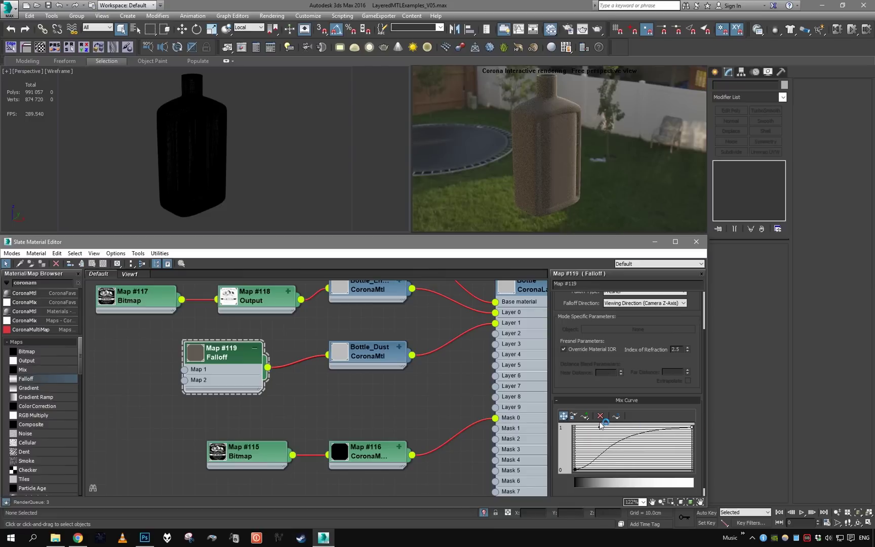
Step: Add a new Falloff map below the engraving mask maps and connect it to Mask 1 of the Bottle layered material
middle_click_drag(275, 158, 278, 180, "alt")
scroll(263, 137, "up", 3)
scroll(319, 374, "down", 5)
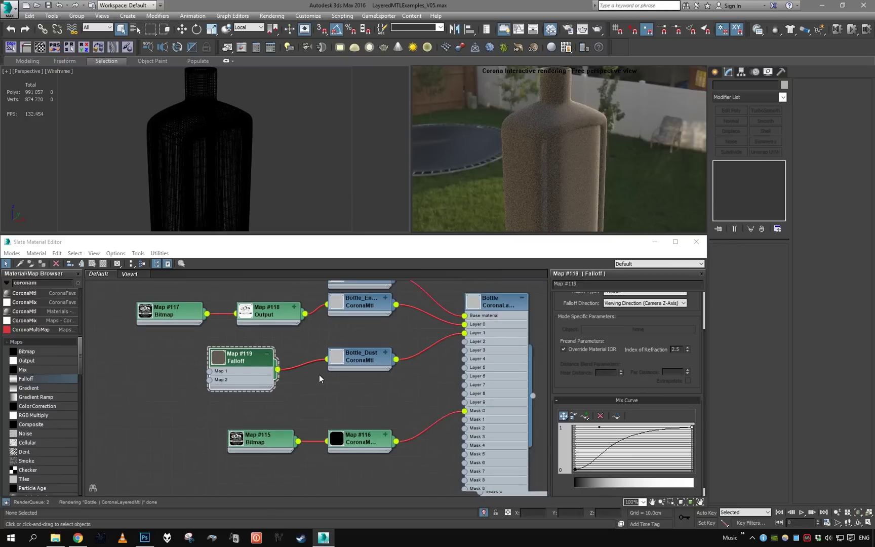
middle_click_drag(361, 431, 357, 374)
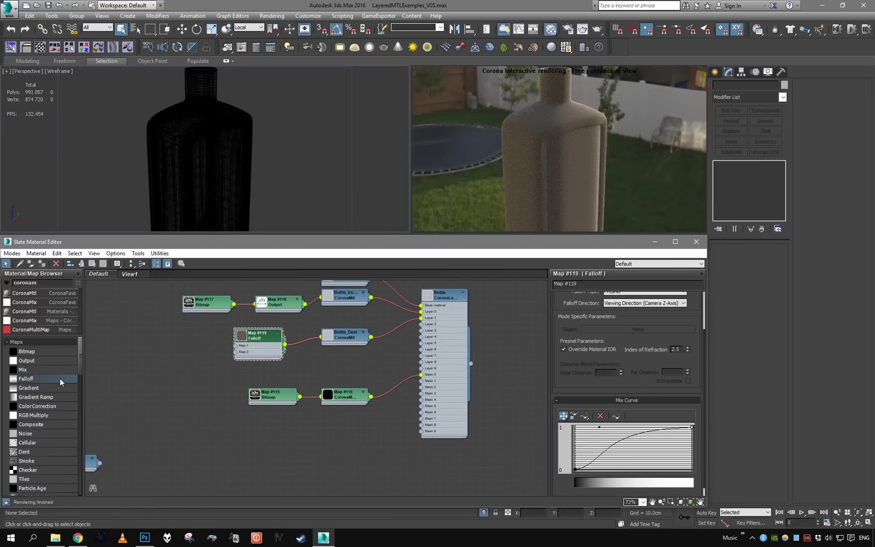
left_click_drag(379, 451, 339, 428)
scroll(347, 425, "up", 3)
middle_click_drag(363, 432, 342, 459)
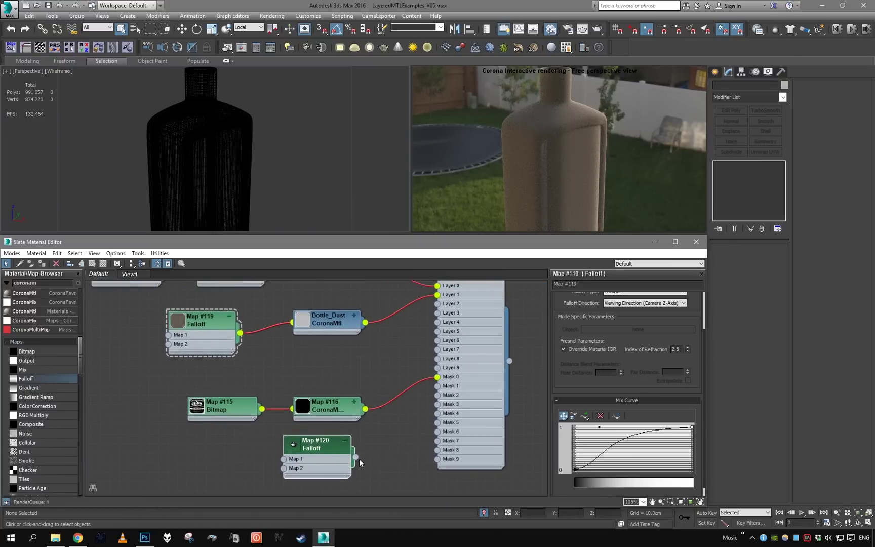
left_click_drag(450, 405, 439, 387)
Step: Set the dust mask Falloff to Towards / Away along the World Z-Axis and swap its two colors
left_click(323, 454)
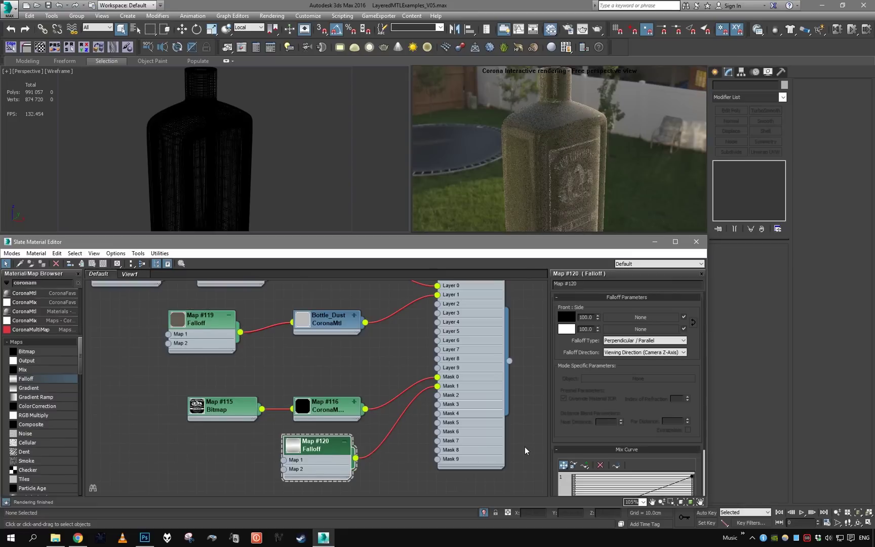
left_click(622, 341)
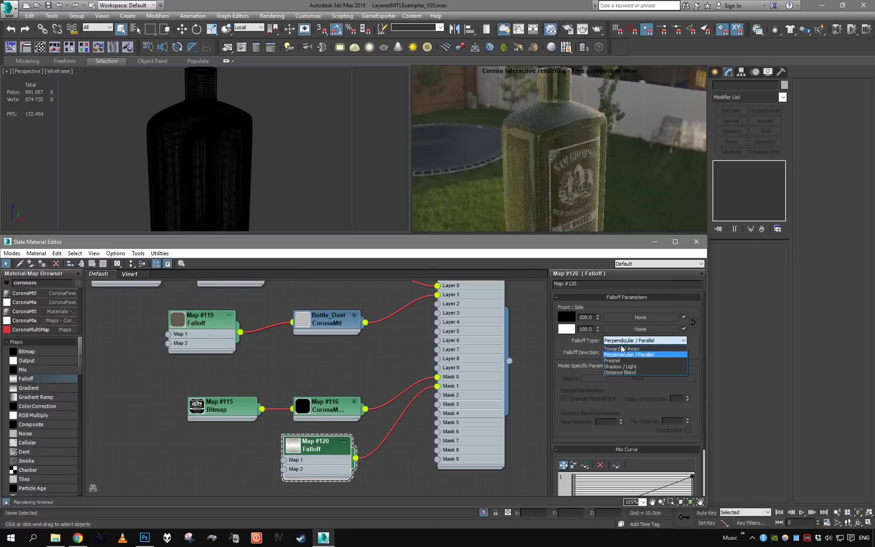
left_click(623, 348)
left_click(627, 353)
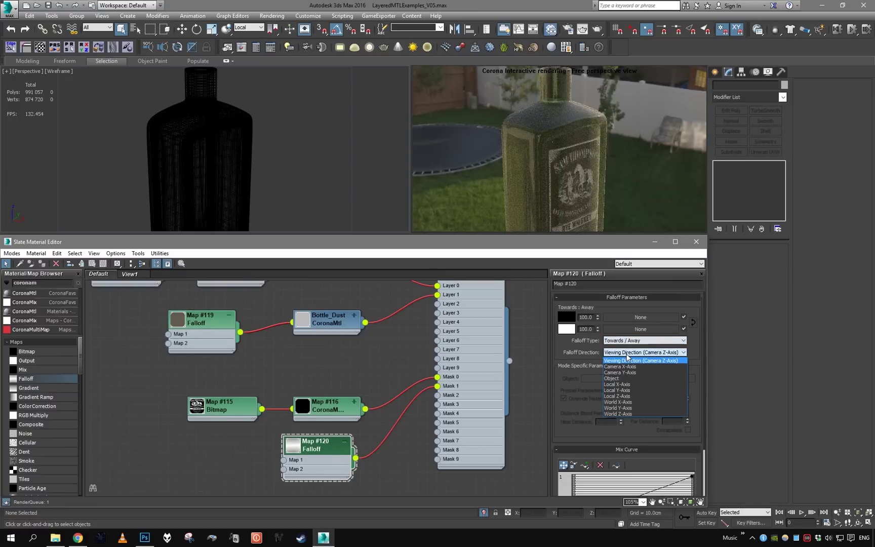
left_click(626, 414)
scroll(624, 418, "down", 3)
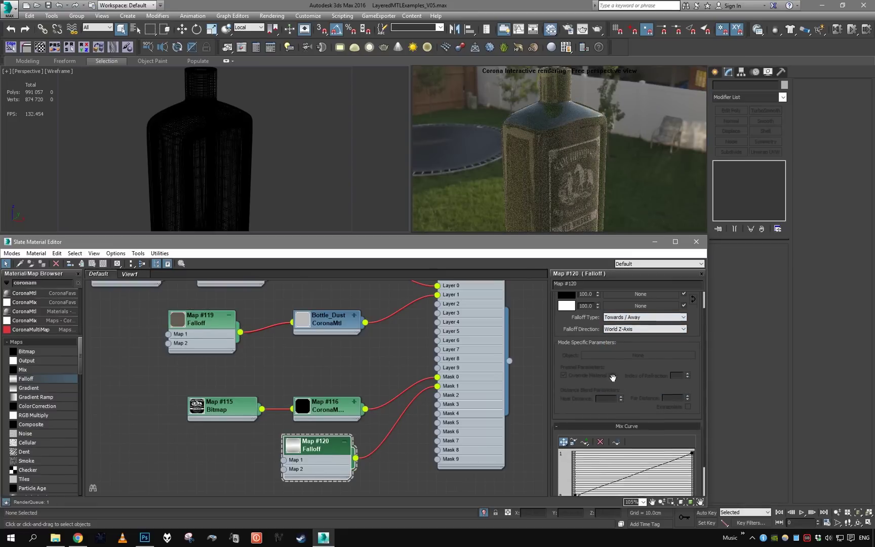
scroll(640, 349, "up", 3)
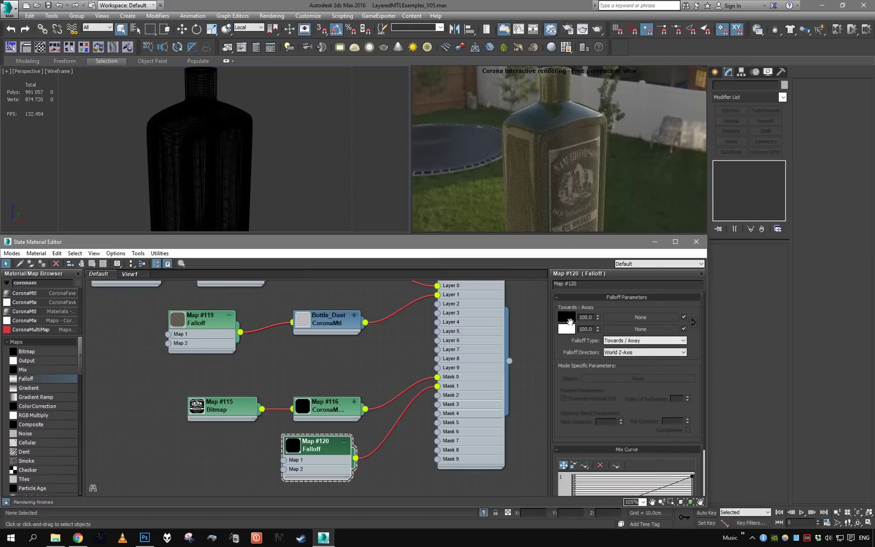
left_click_drag(566, 318, 568, 329)
left_click(306, 378)
Step: Convert the upper end point of the mask's mix curve to a Bezier point and pull its handle to bow the curve upward
scroll(621, 409, "down", 3)
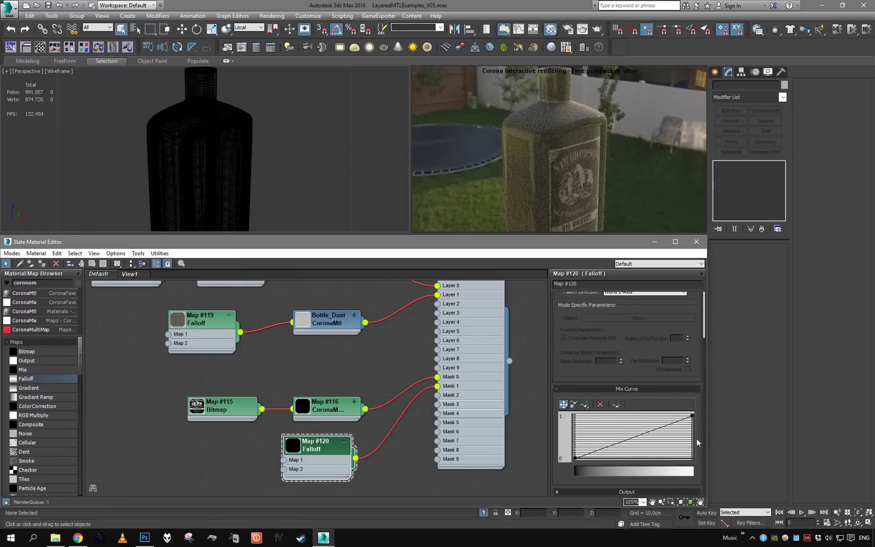
right_click(693, 416)
left_click(699, 442)
left_click_drag(664, 428, 549, 404)
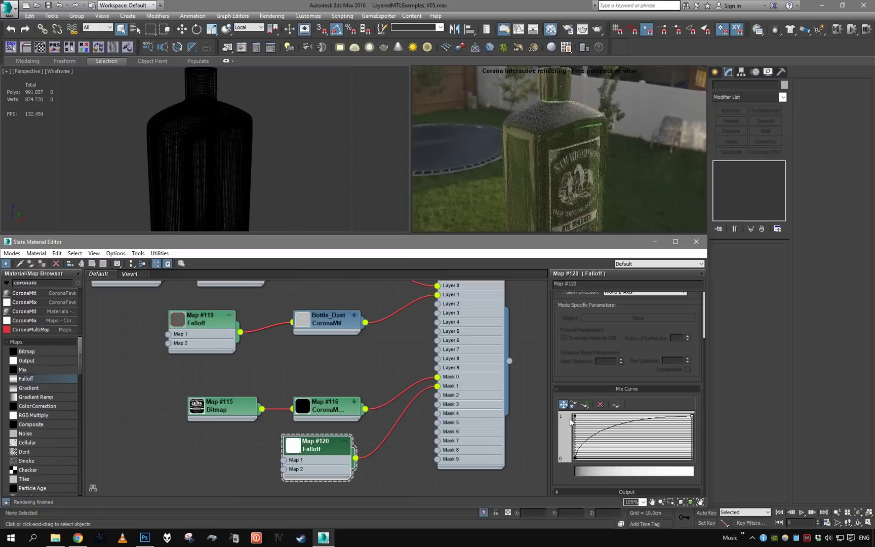
left_click_drag(576, 420, 608, 415)
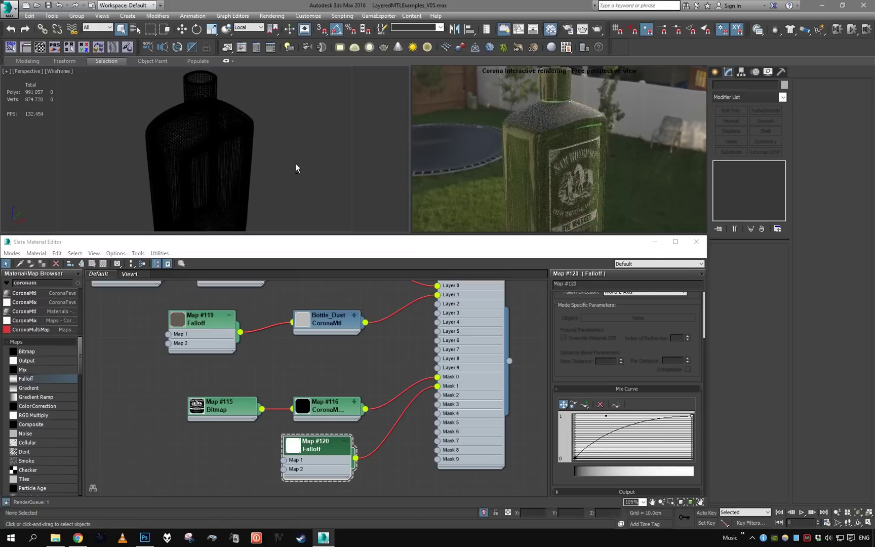
Step: End the bottle's isolation and isolate Glass_Bottle together with Metal_Lid
middle_click_drag(296, 164, 292, 180, "alt")
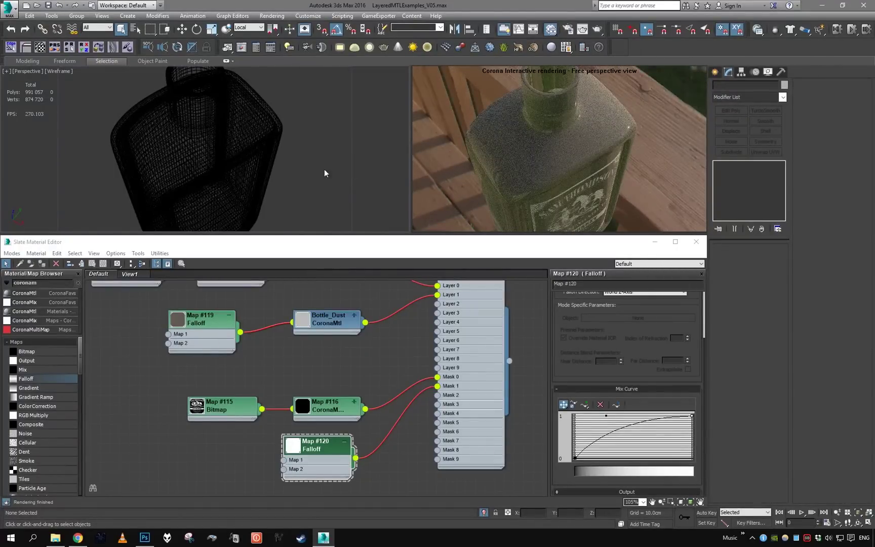
middle_click_drag(291, 170, 278, 95, "alt")
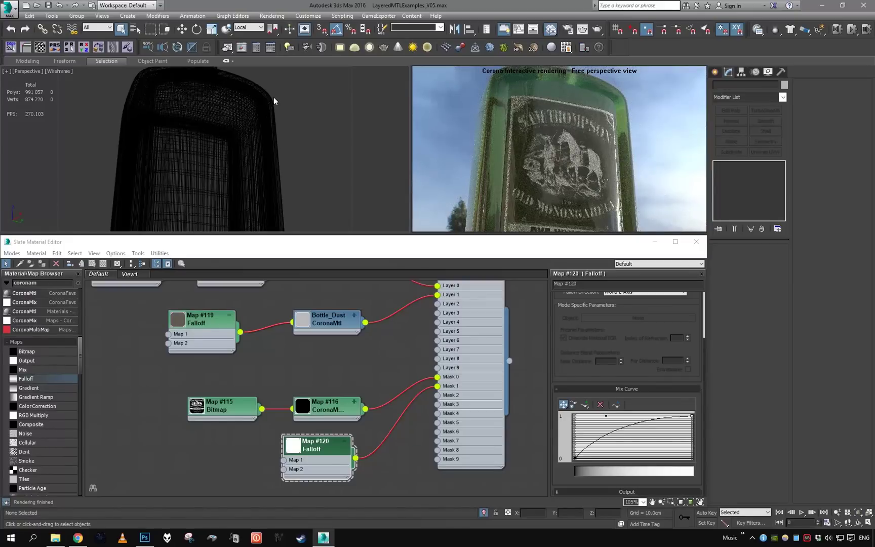
scroll(307, 144, "down", 6)
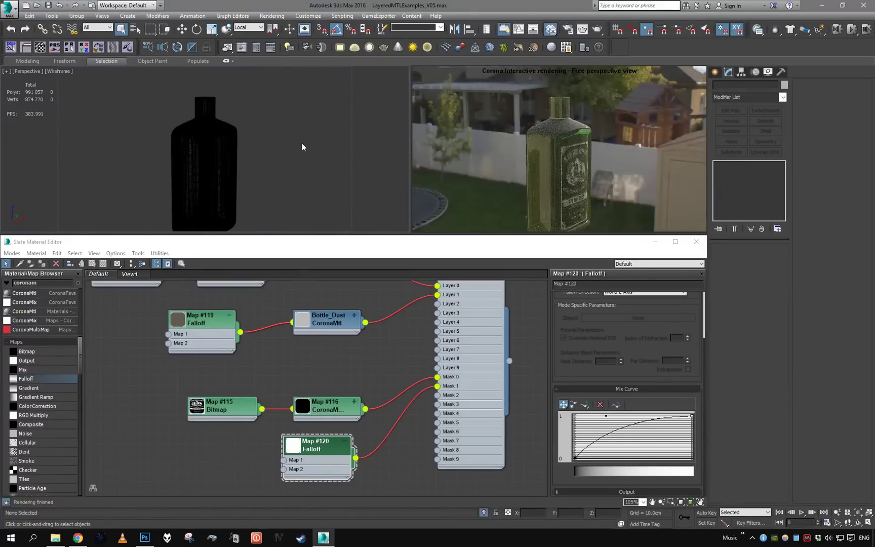
middle_click_drag(289, 143, 279, 154, "alt")
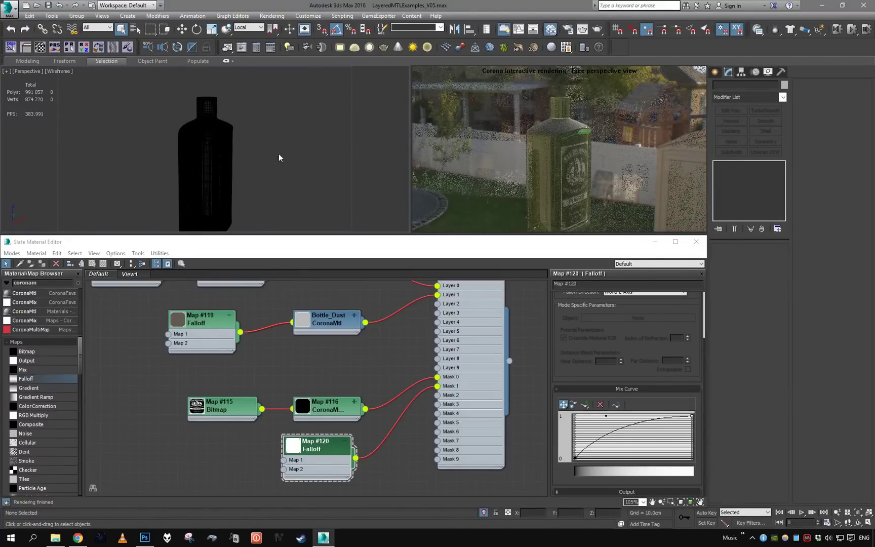
left_click(227, 164)
left_click(484, 513)
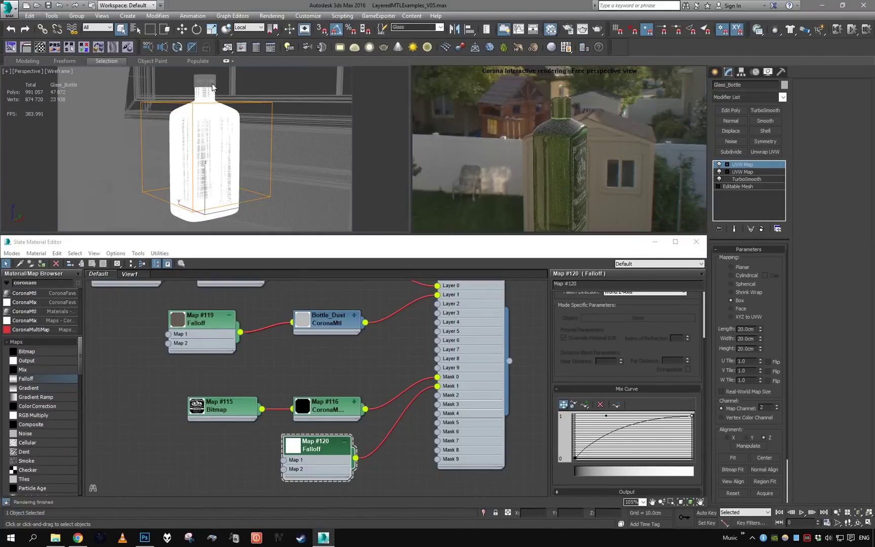
left_click(212, 83, "ctrl")
key("alt+q")
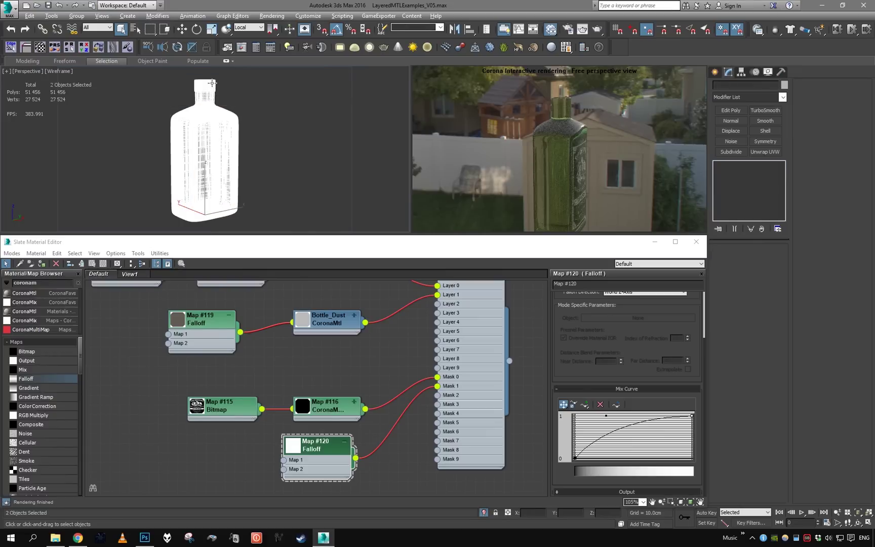
left_click(272, 113)
Step: Select the metal lid and open the parameters of the PolishedMetal layered material
scroll(282, 156, "up", 5)
middle_click_drag(272, 113, 271, 183)
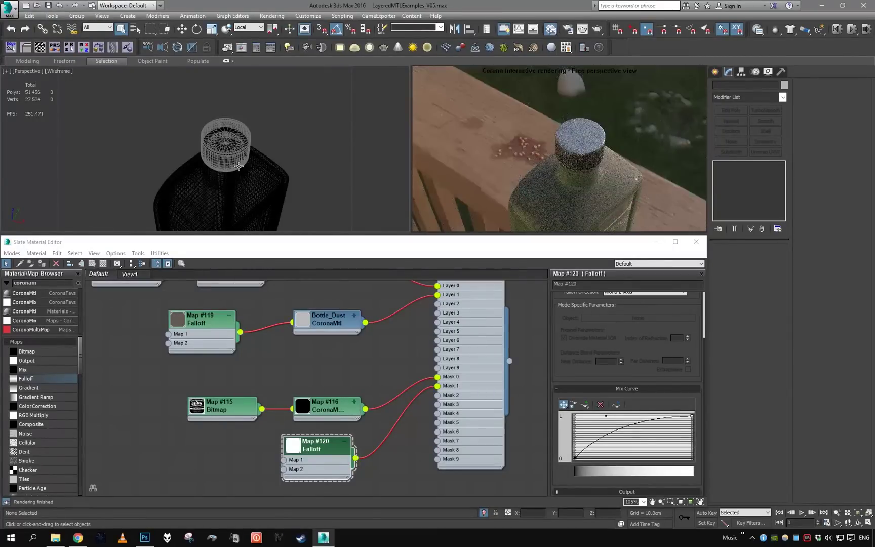
left_click(238, 166)
scroll(305, 330, "down", 7)
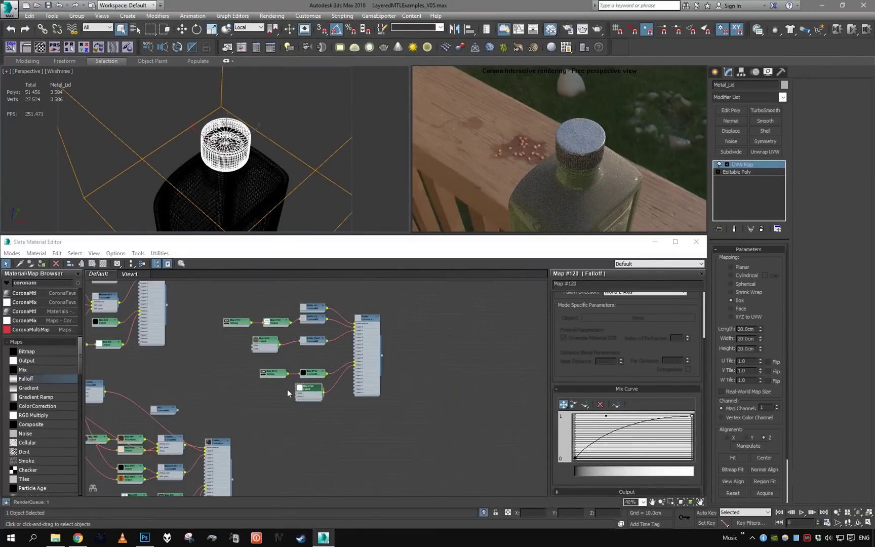
middle_click_drag(264, 443, 400, 385)
scroll(347, 366, "up", 3)
scroll(304, 356, "down", 2)
scroll(390, 383, "up", 3)
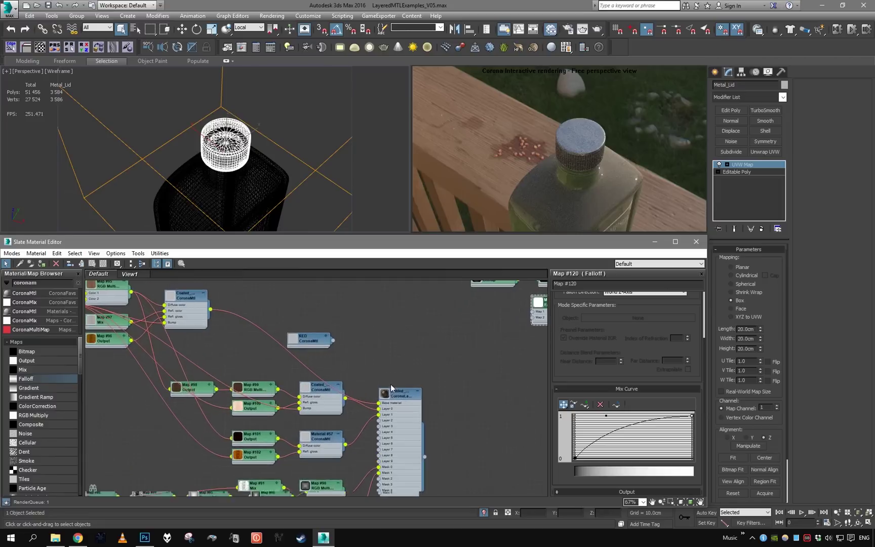
scroll(425, 394, "up", 1)
scroll(376, 398, "down", 3)
scroll(367, 375, "down", 2)
middle_click_drag(338, 345, 347, 438)
scroll(340, 413, "up", 4)
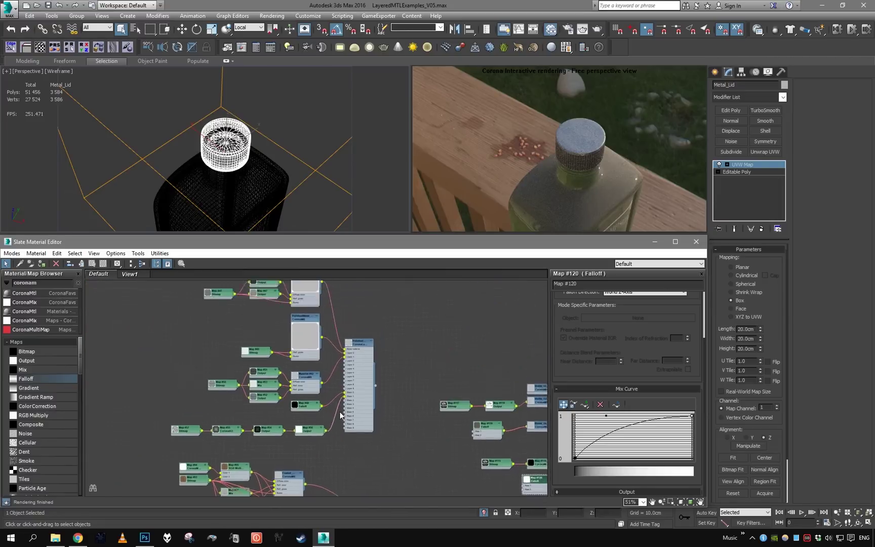
double_click(363, 369)
Step: Duplicate the entire PolishedMetal node tree into the empty area above the Bottle material's nodes
scroll(367, 372, "down", 5)
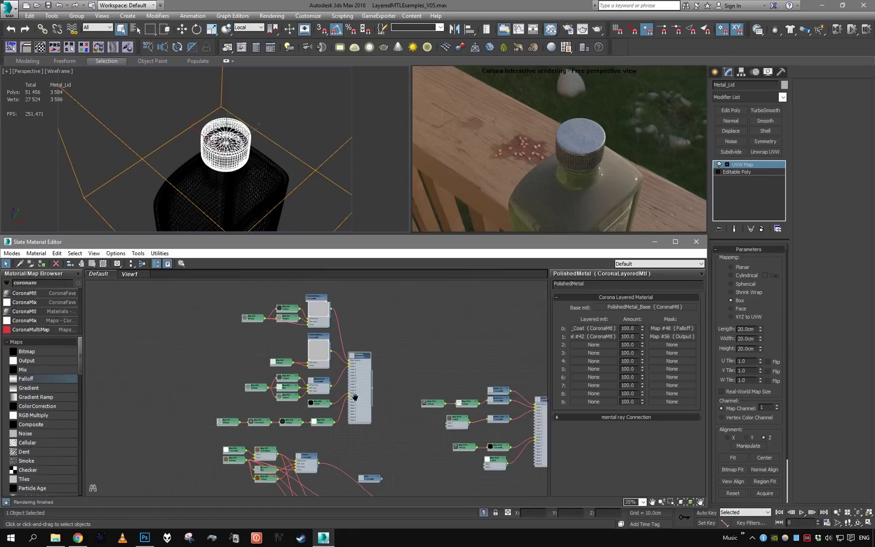
left_click_drag(221, 319, 364, 442)
middle_click_drag(398, 439, 350, 434)
scroll(351, 433, "up", 1)
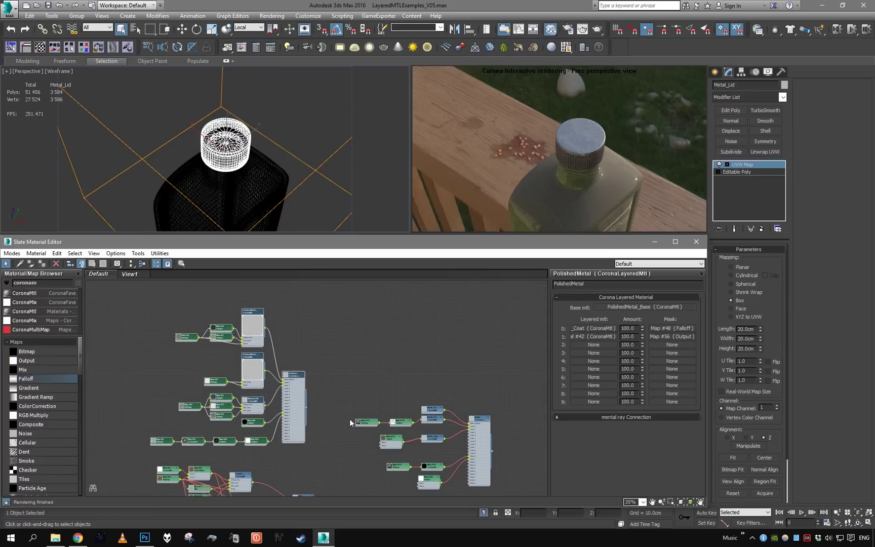
middle_click_drag(350, 420, 280, 380)
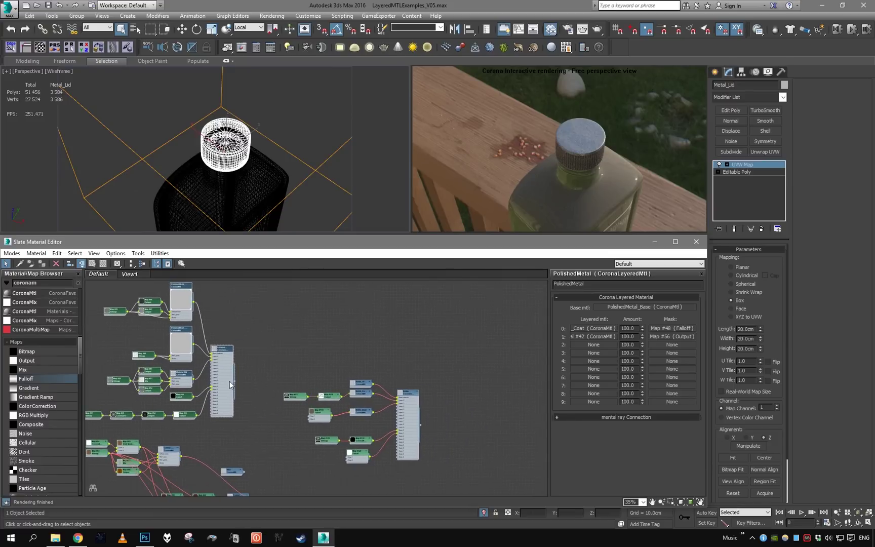
left_click_drag(296, 369, 484, 321, "shift")
middle_click_drag(521, 375, 479, 404)
scroll(479, 403, "up", 2)
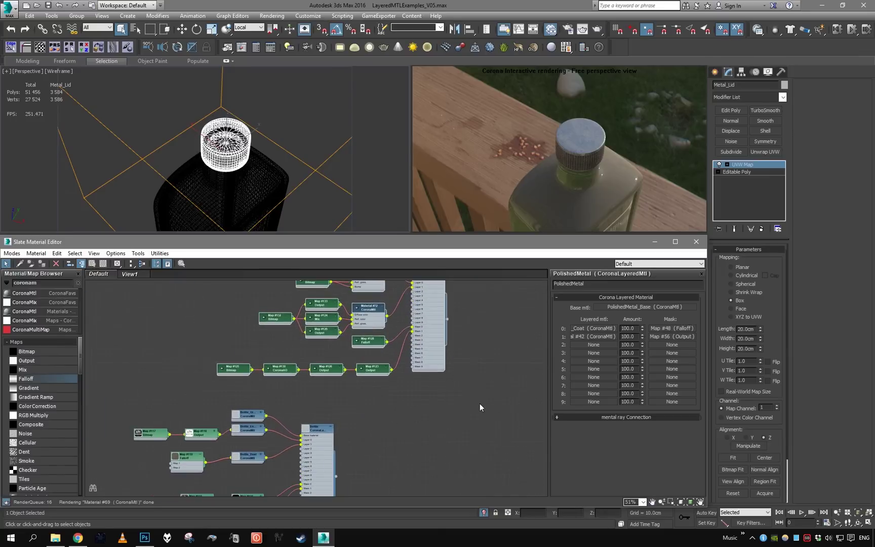
Step: Open the copied layered material and assign it to the metal lid
scroll(479, 403, "down", 2)
middle_click_drag(439, 374, 432, 394)
double_click(438, 366)
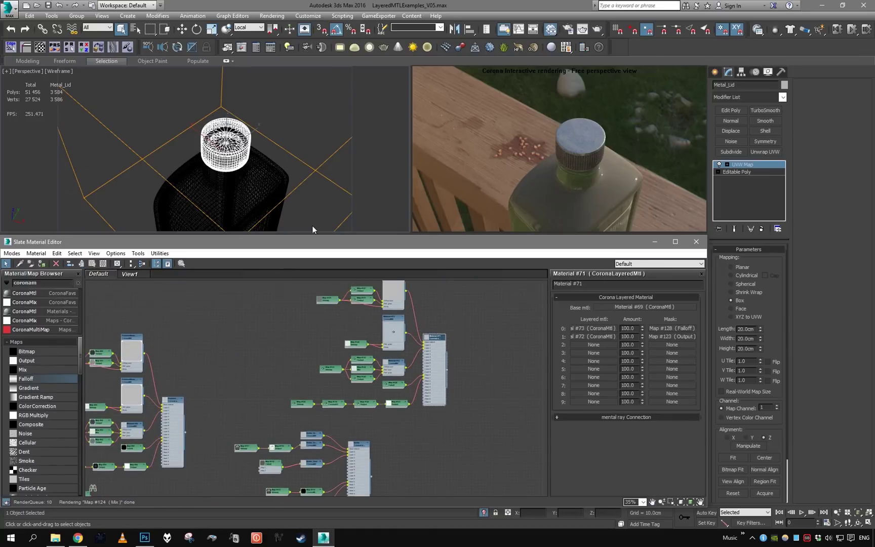
left_click(312, 142)
left_click(237, 133)
middle_click_drag(408, 428, 365, 392)
scroll(404, 359, "up", 3)
scroll(385, 378, "up", 1)
middle_click_drag(273, 412, 248, 411)
left_click_drag(234, 489, 401, 426)
scroll(387, 351, "down", 1)
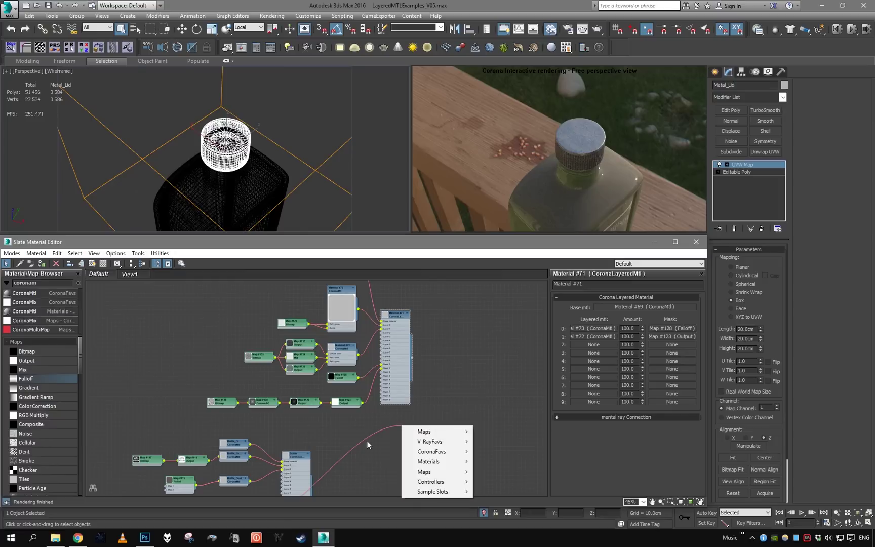
left_click(366, 441)
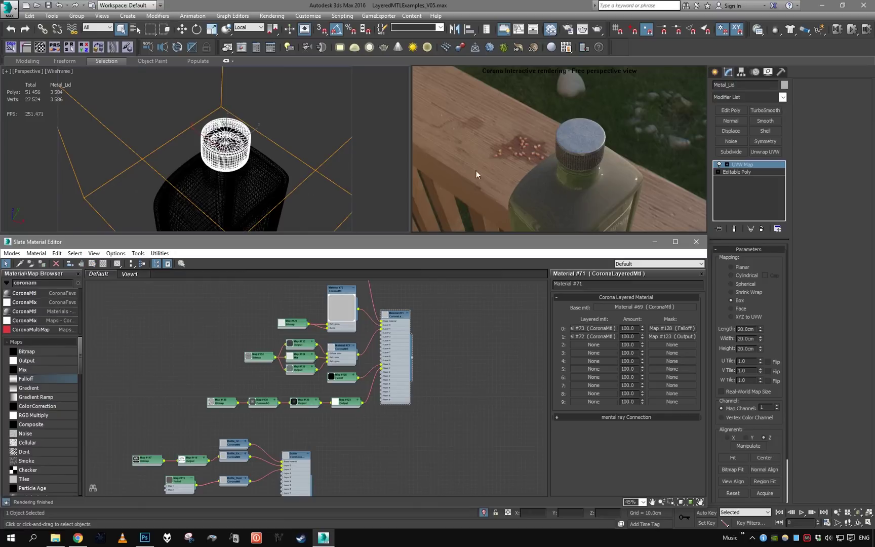
Step: Restart Corona Interactive in the shaded perspective viewport, closing and reopening the Slate Material Editor
key("v")
left_click(526, 170)
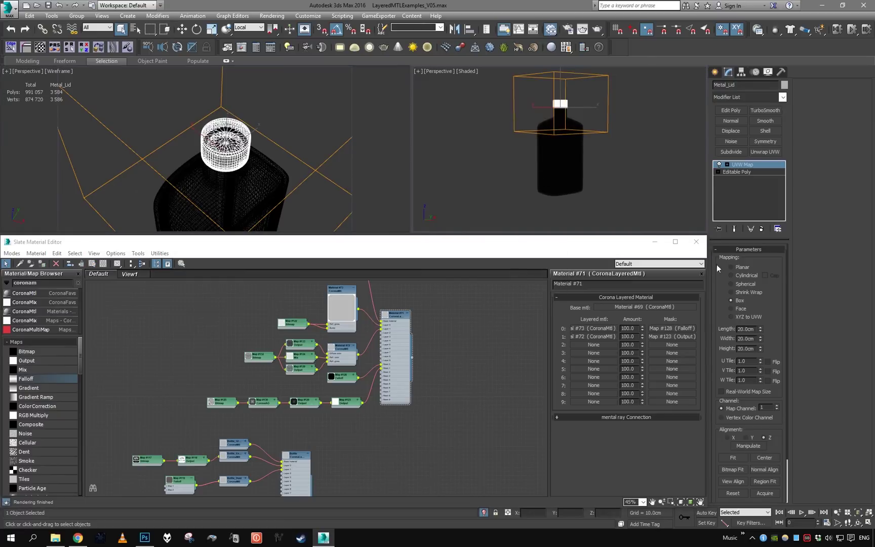
left_click(696, 242)
left_click(545, 188)
left_click(463, 181)
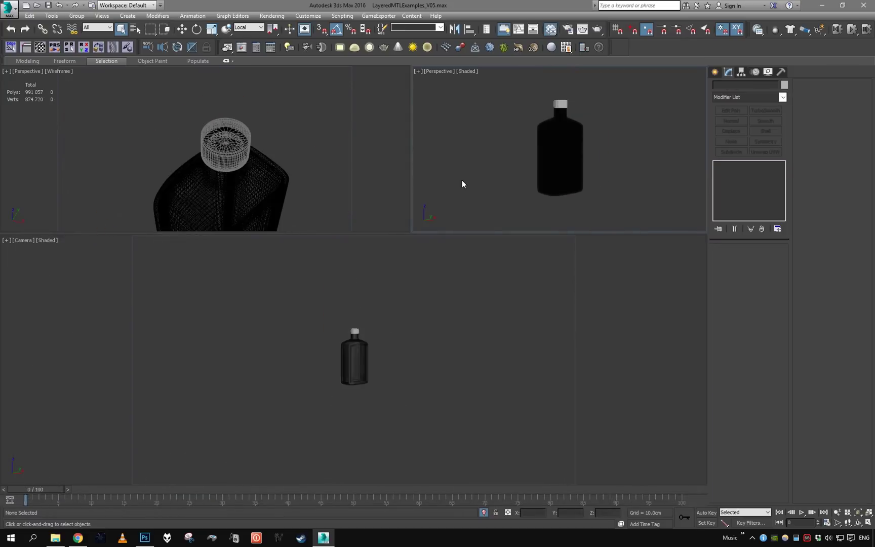
key("m")
left_click(437, 72)
mouse_move(484, 211)
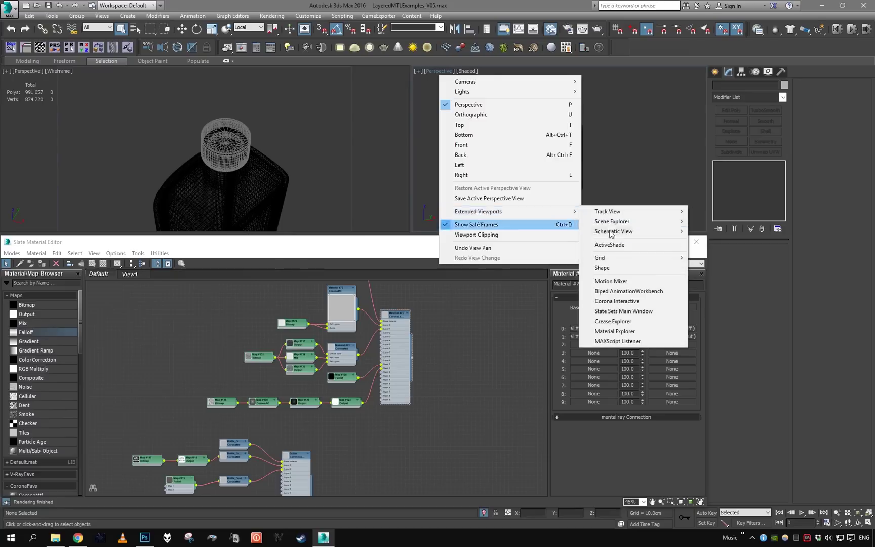
left_click(633, 301)
left_click(536, 162)
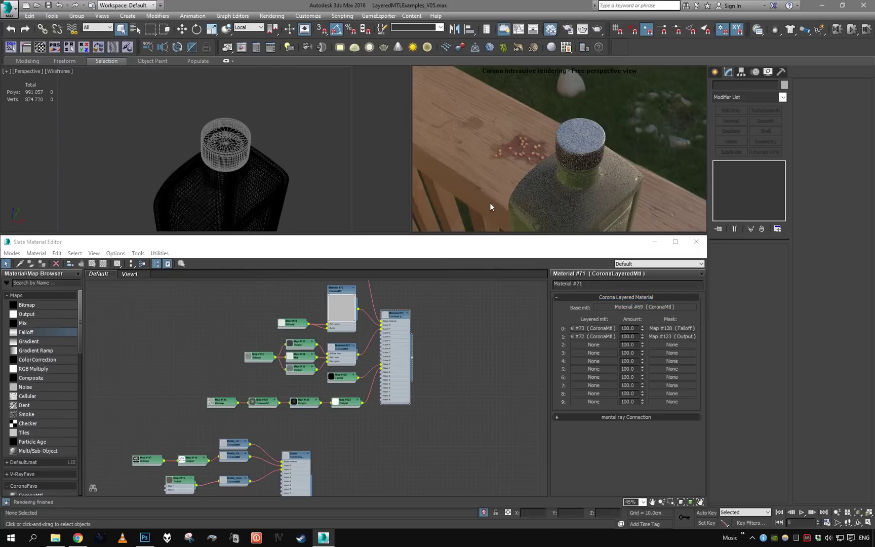
Step: Connect the Bottle_Dust material to Layer 2 of the copied metal layered material
middle_click_drag(321, 353, 340, 306)
scroll(352, 337, "down", 6)
scroll(354, 363, "up", 5)
middle_click_drag(352, 340, 346, 361)
middle_click_drag(307, 432, 269, 474)
left_click(258, 484)
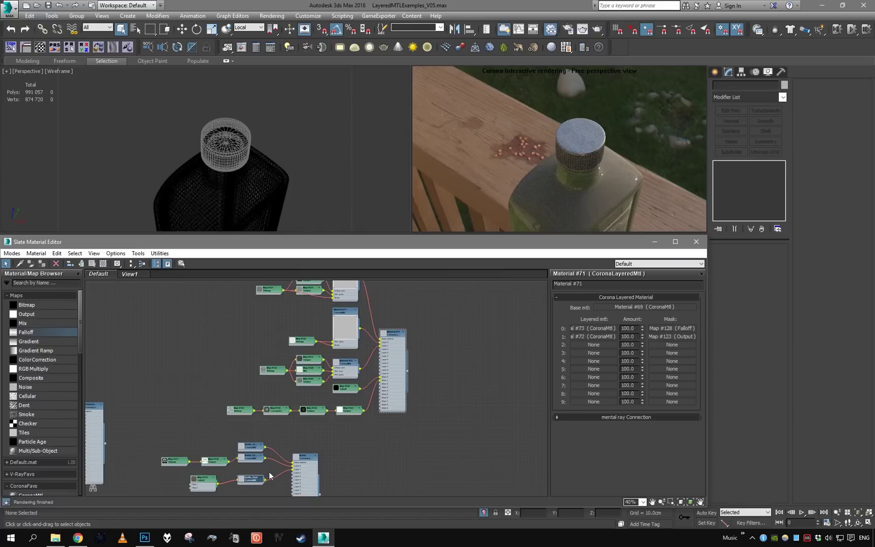
left_click_drag(285, 470, 382, 354)
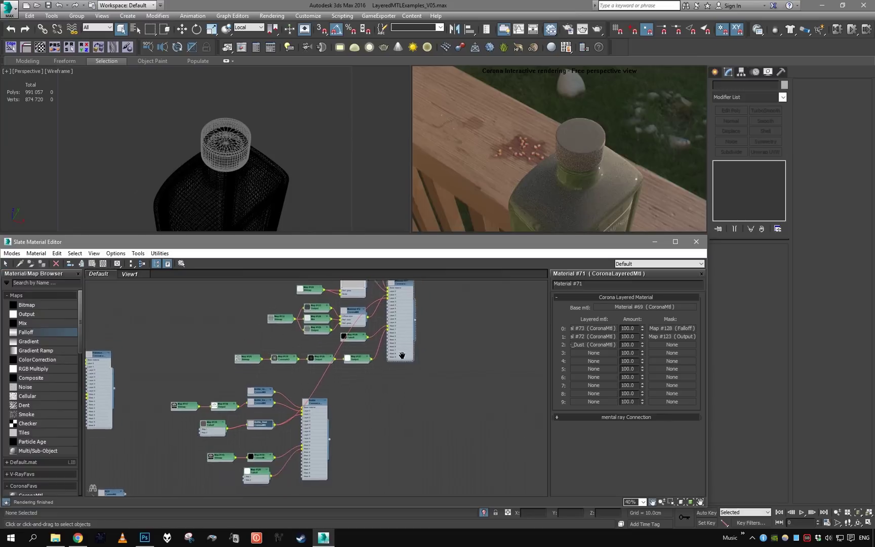
middle_click_drag(401, 355, 398, 362)
middle_click_drag(282, 428, 282, 436)
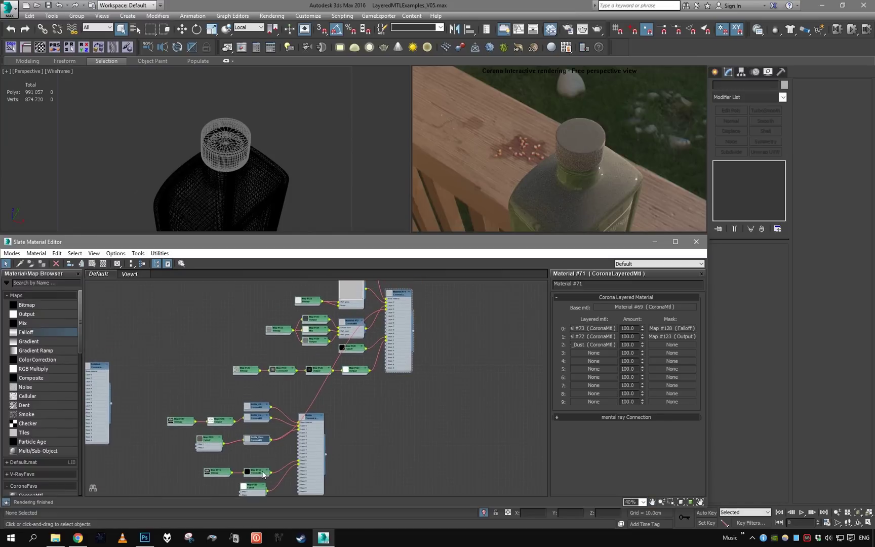
Step: Connect the bottle dust's Falloff mask to Mask 2 of the copied metal layered material and check the dust on the lid
left_click_drag(259, 494, 381, 337)
scroll(377, 449, "up", 2)
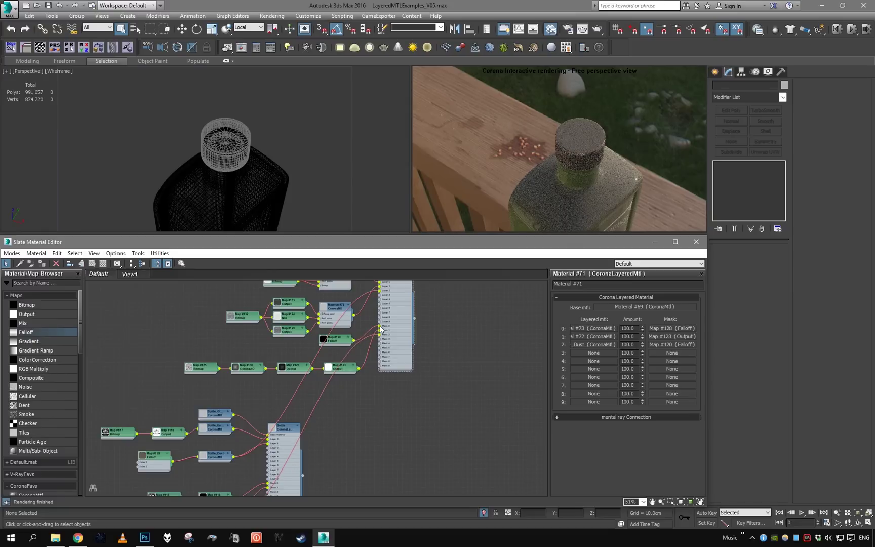
scroll(379, 325, "up", 1)
middle_click_drag(283, 166, 299, 180, "alt")
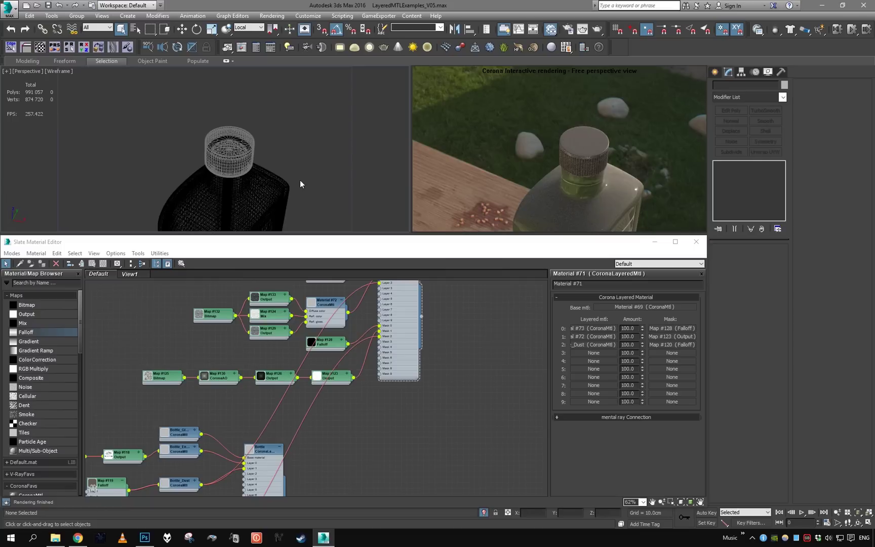
scroll(300, 180, "down", 5)
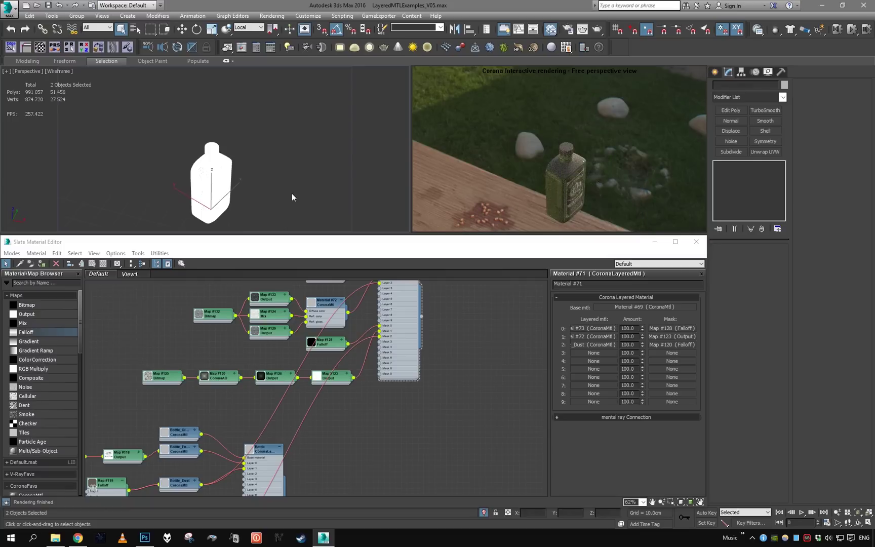
Step: Switch the wireframe viewport to the Camera view and return the interactive render viewport to shaded Perspective
key("c")
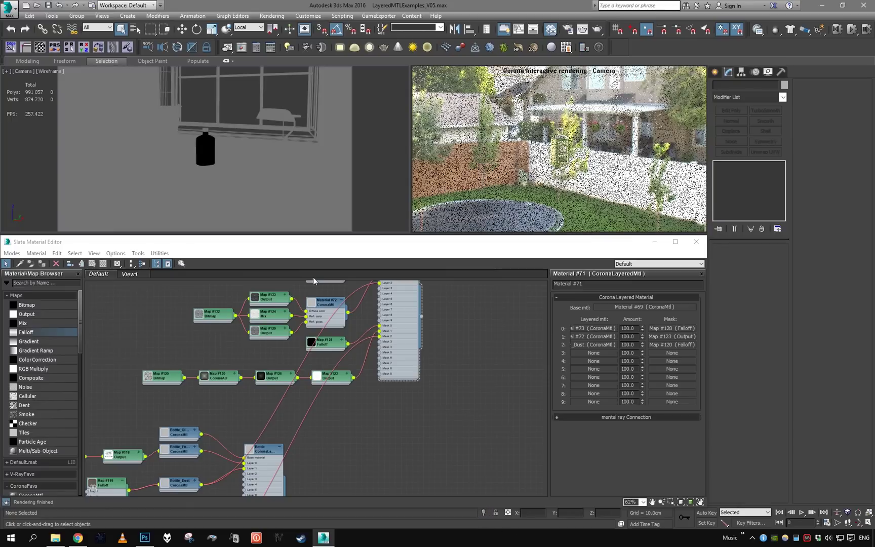
key("v")
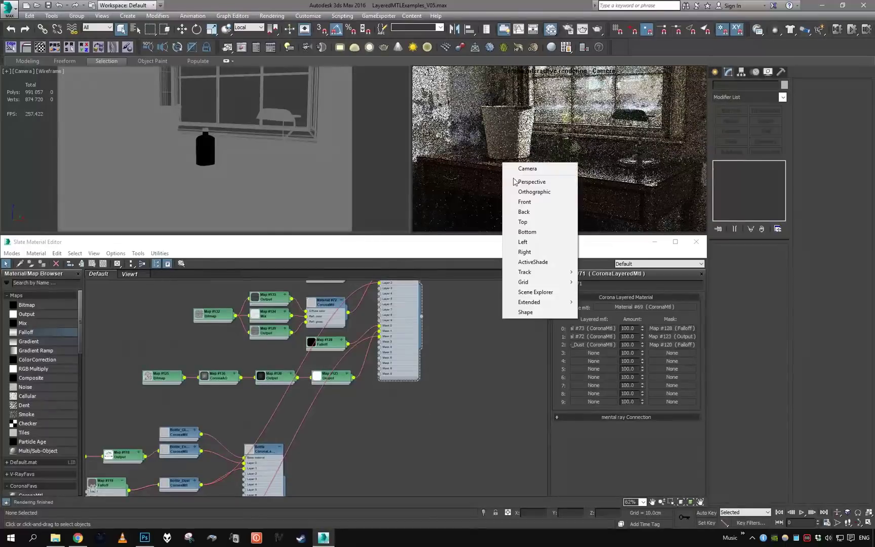
left_click(511, 181)
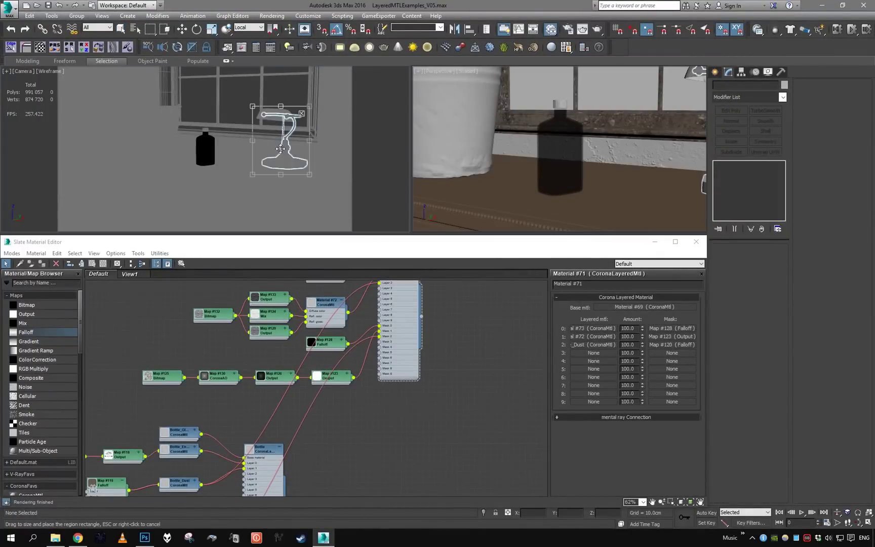
Step: Fit the render region tightly around the bottle in the Camera view and set the output size to 1280 × 720
left_click_drag(286, 137, 212, 131)
left_click_drag(236, 171, 206, 172)
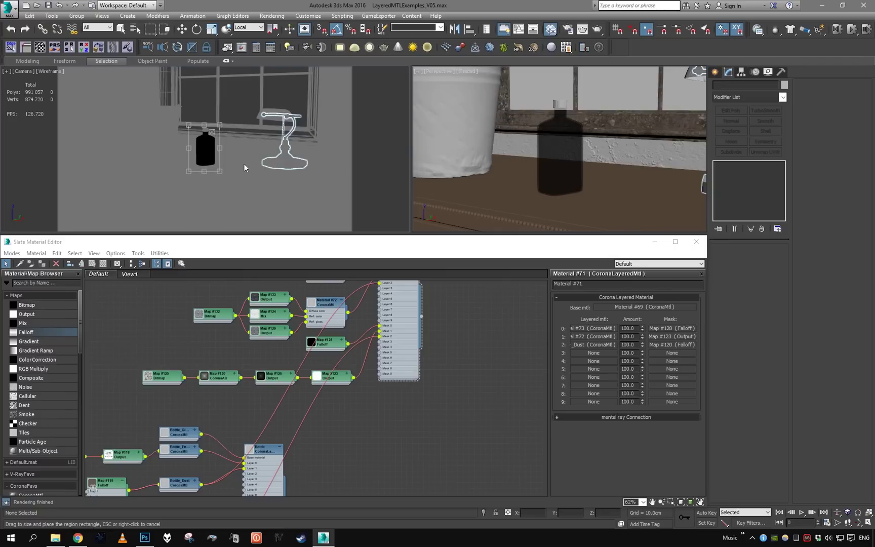
key("F10")
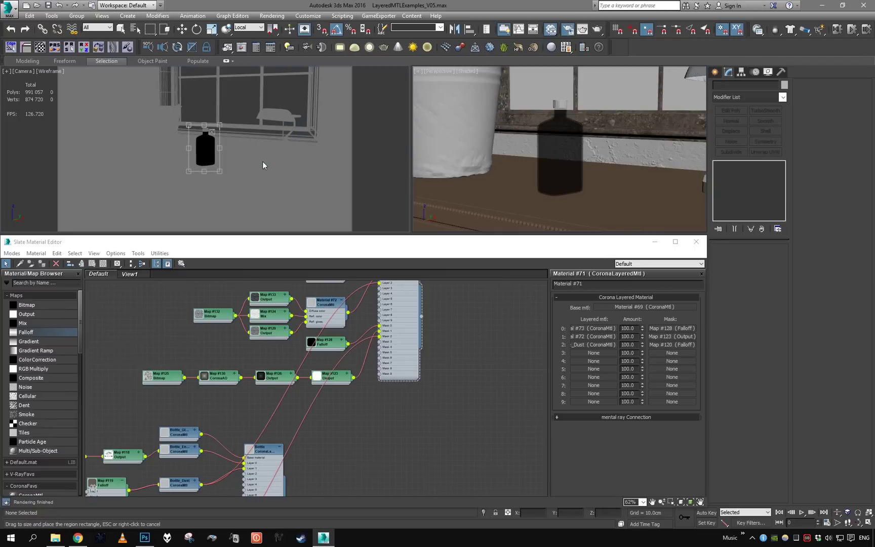
key("F10")
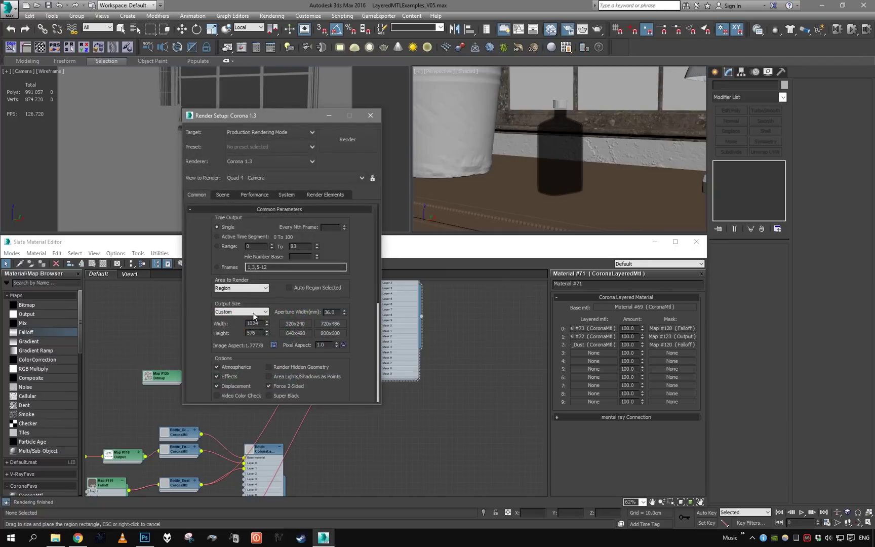
Step: Render the bottle region from the Camera view and inspect the bottle and lid up close in the frame buffer
left_click(347, 144)
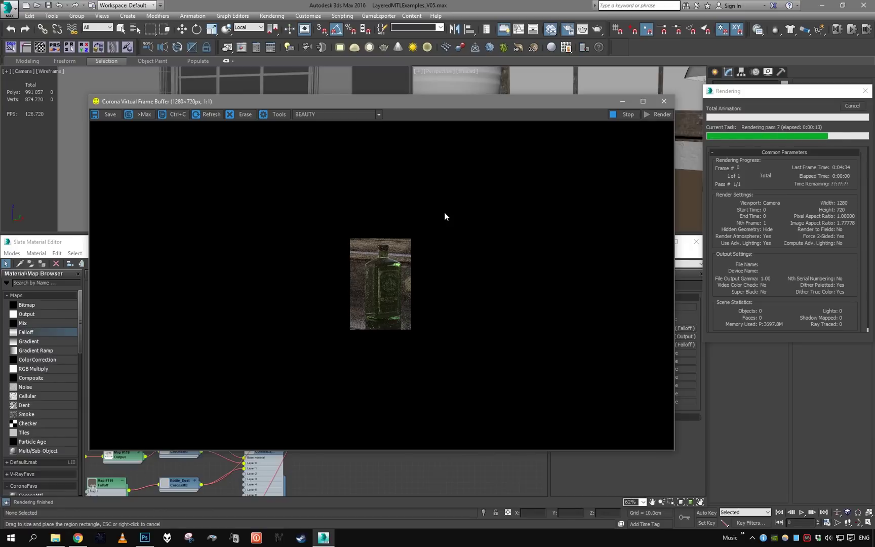
scroll(406, 279, "up", 1)
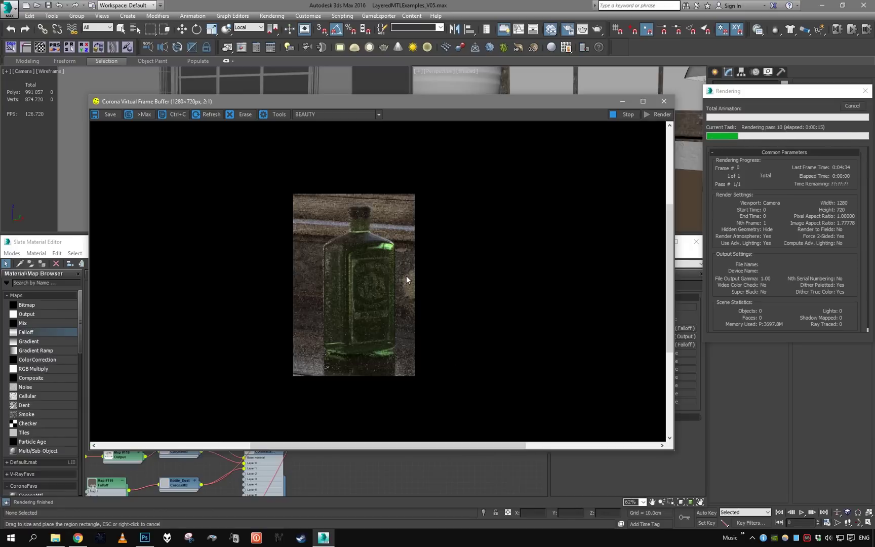
scroll(385, 299, "up", 1)
scroll(380, 306, "down", 1)
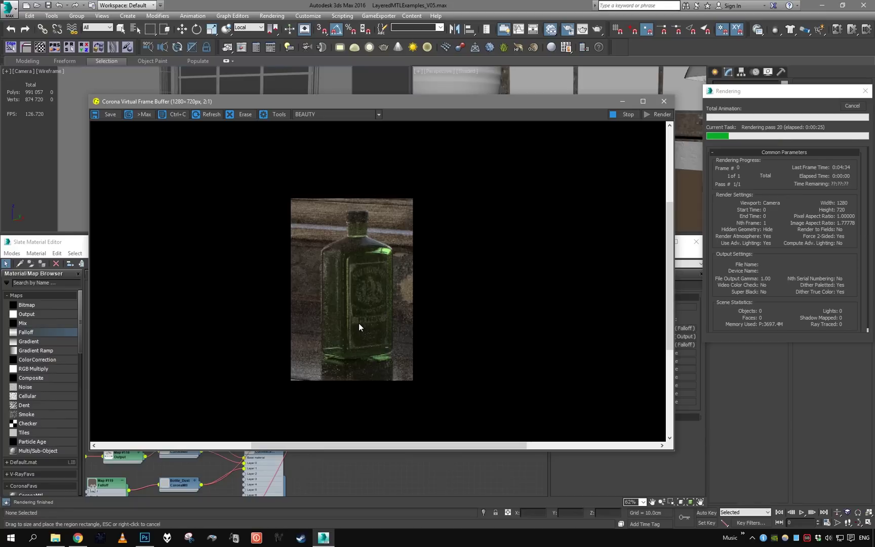
scroll(361, 323, "down", 1)
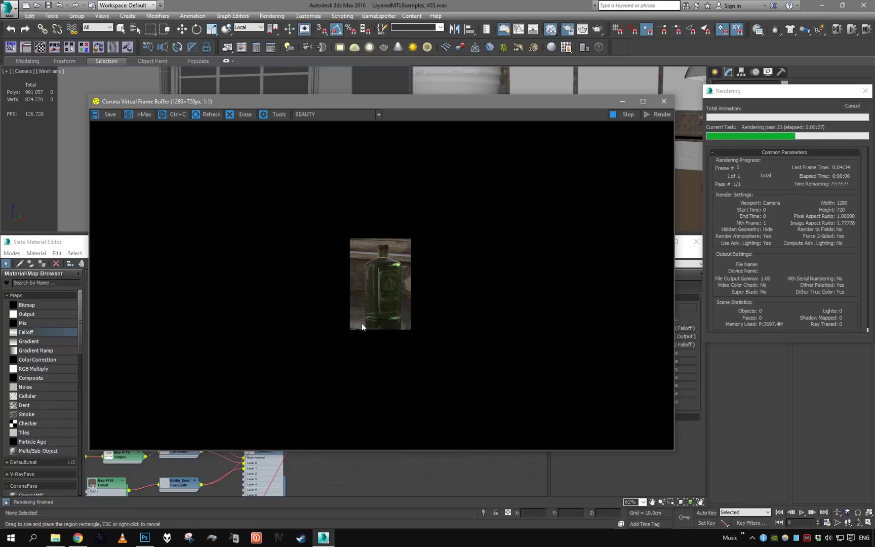